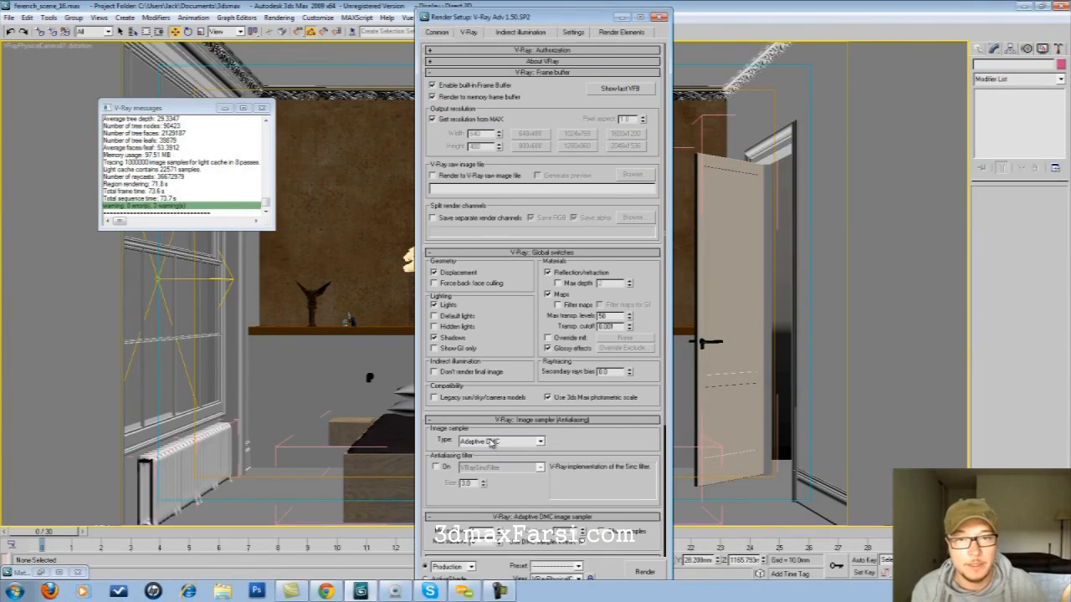
Keep the 35mm (24mm X 36mm) slide preset as the render output size and close the V-Ray messages window.
key("F10")
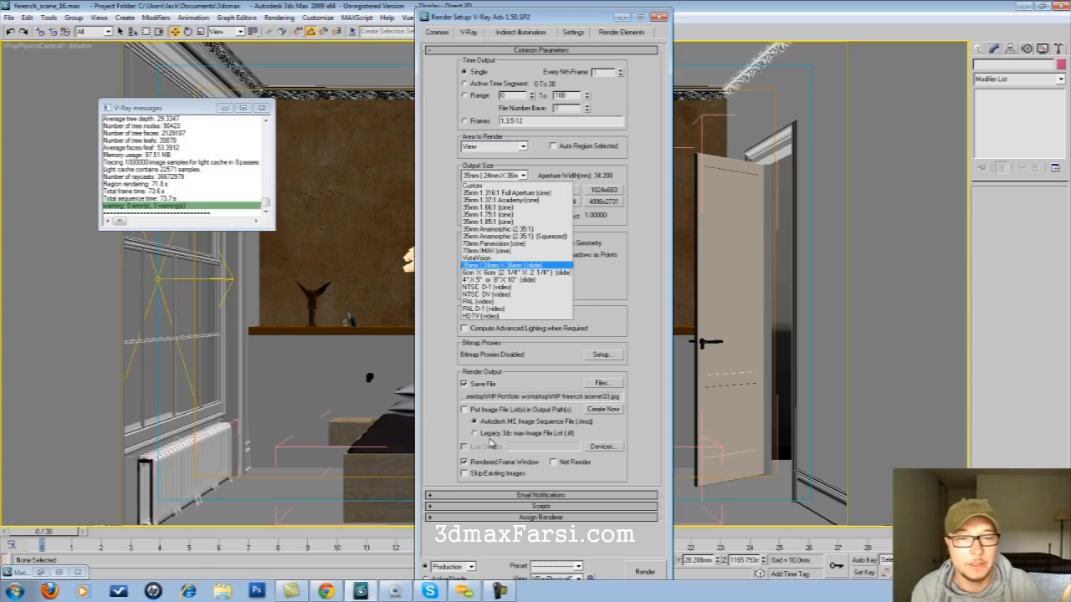
key("Return")
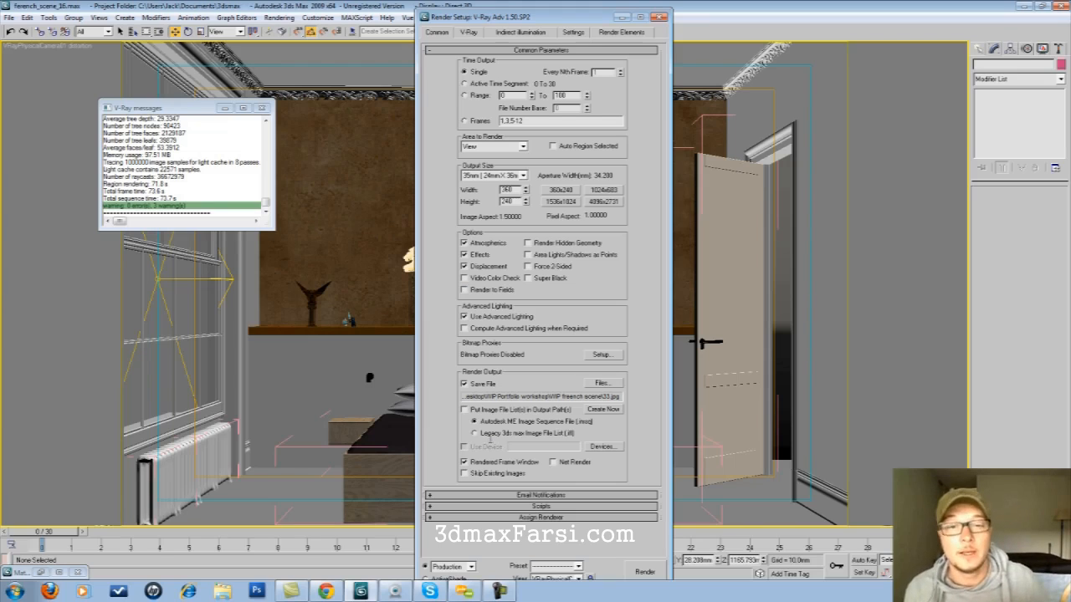
left_click(522, 175)
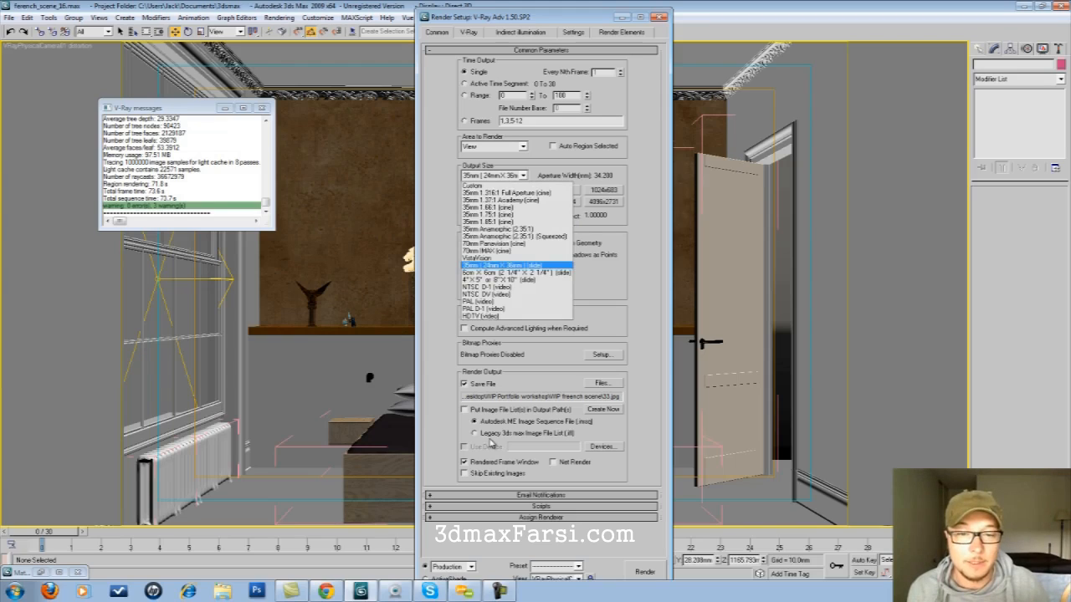
left_click(489, 444)
left_click(261, 107)
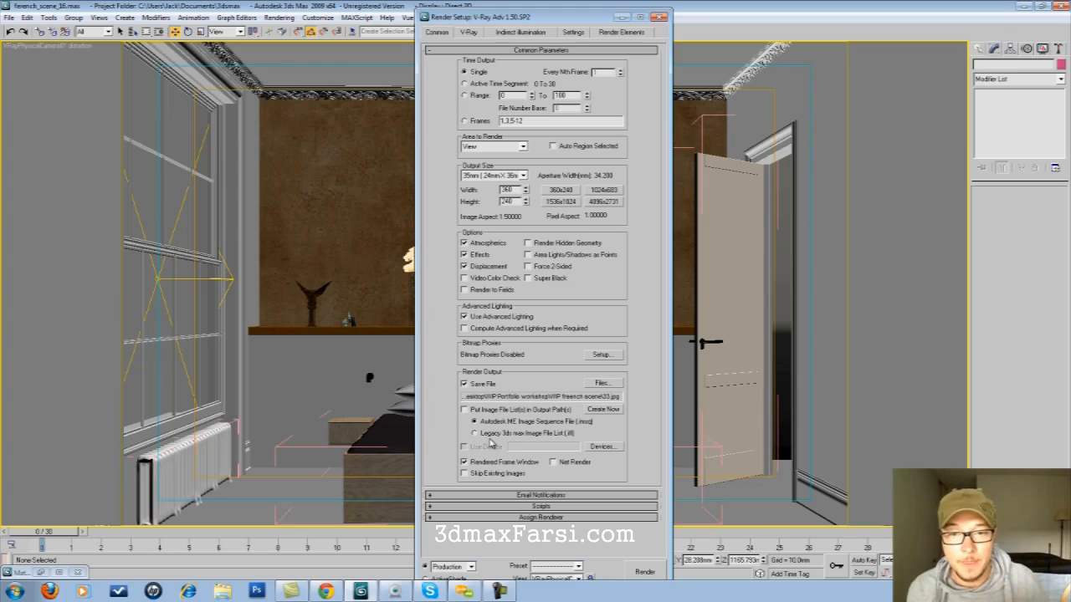
Cycle through the preset output sizes 360x240, 1024x683, 1536x1024 and 4096x2731, ending on 4096x2731.
left_click(561, 201)
left_click(604, 189)
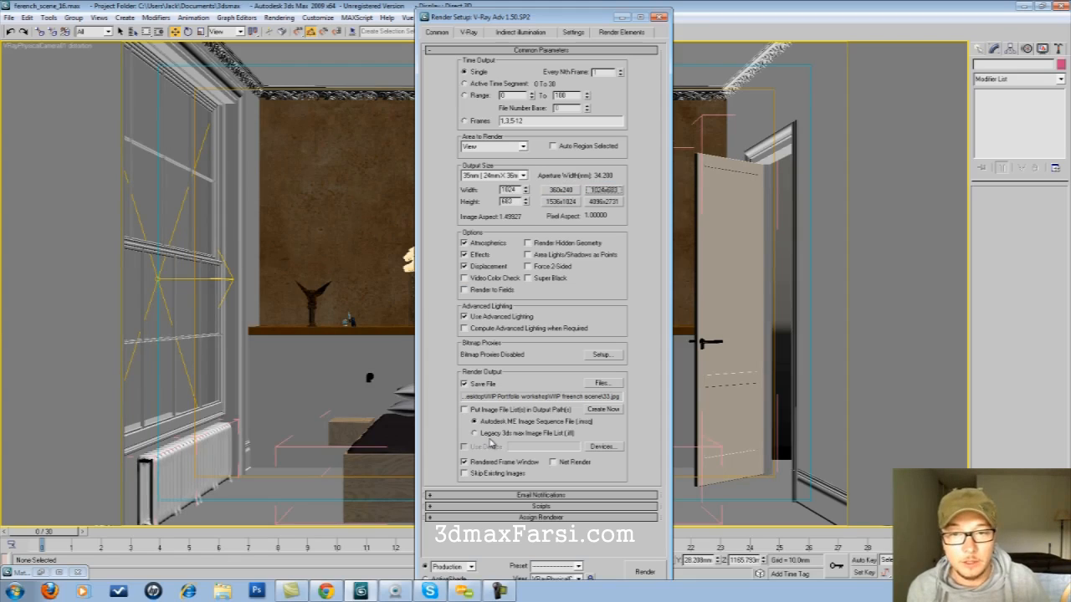
left_click(561, 202)
left_click(604, 190)
left_click(603, 202)
left_click(561, 190)
left_click(560, 201)
left_click(604, 190)
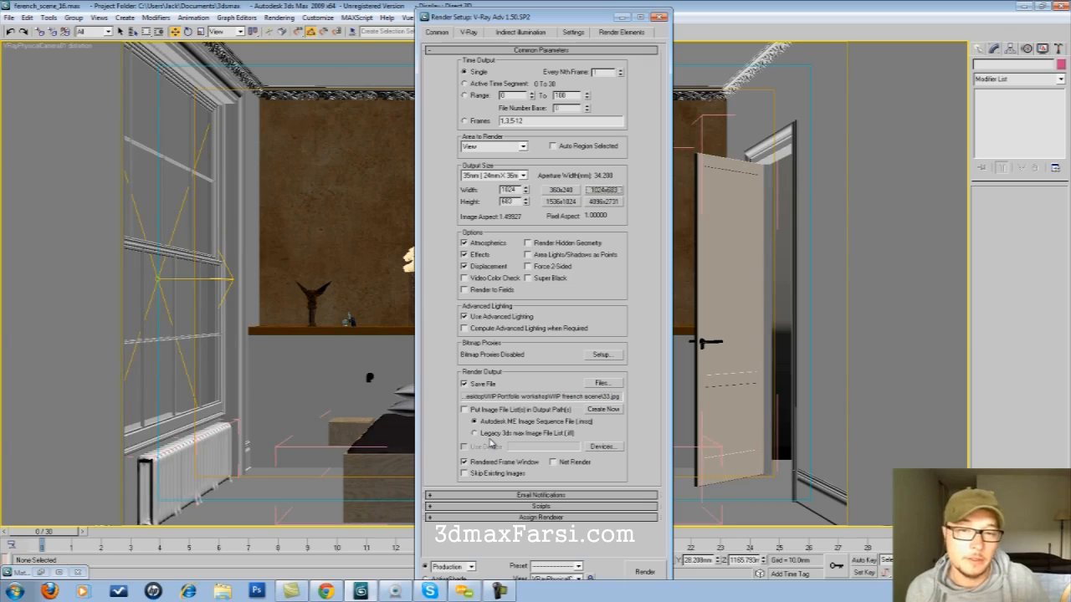
left_click(560, 201)
left_click(603, 202)
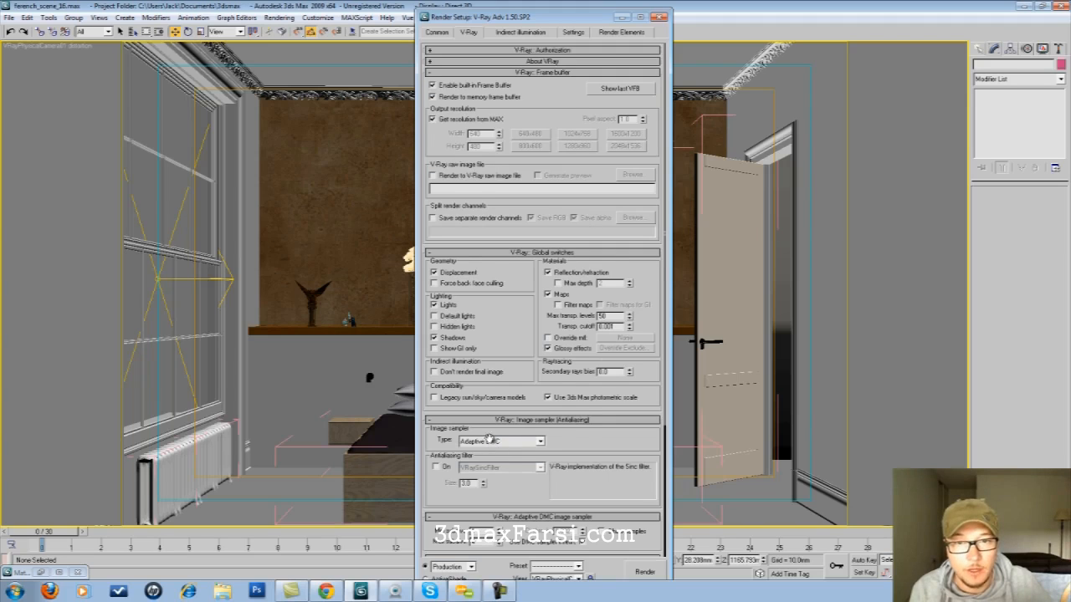
Switch the V-Ray image sampler type to Adaptive subdivision and back to Adaptive DMC.
scroll(490, 439, "down", 1)
scroll(491, 441, "down", 5)
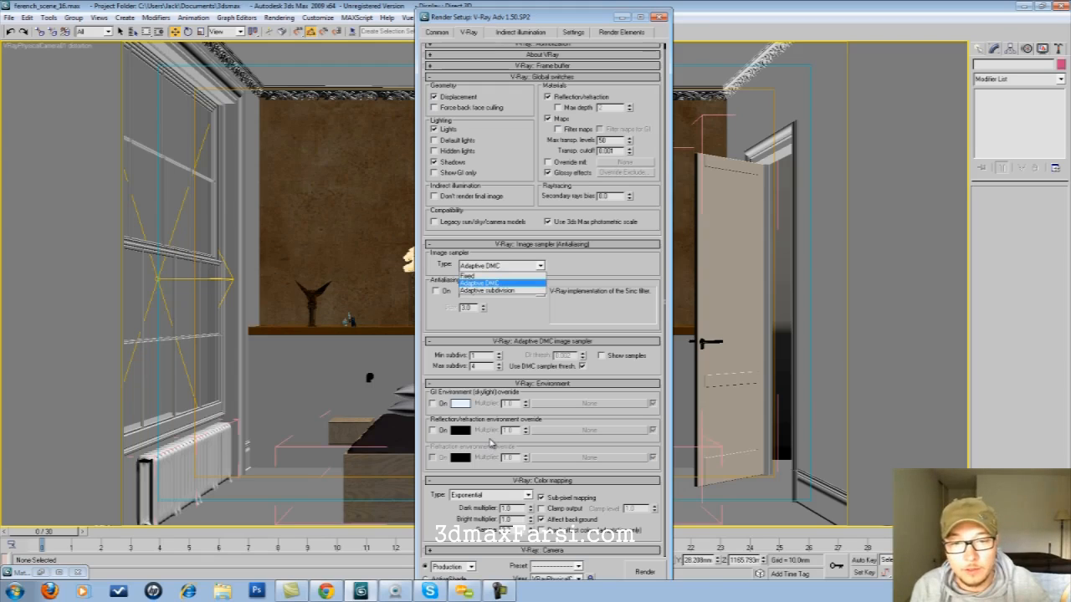
key("Down")
key("Return")
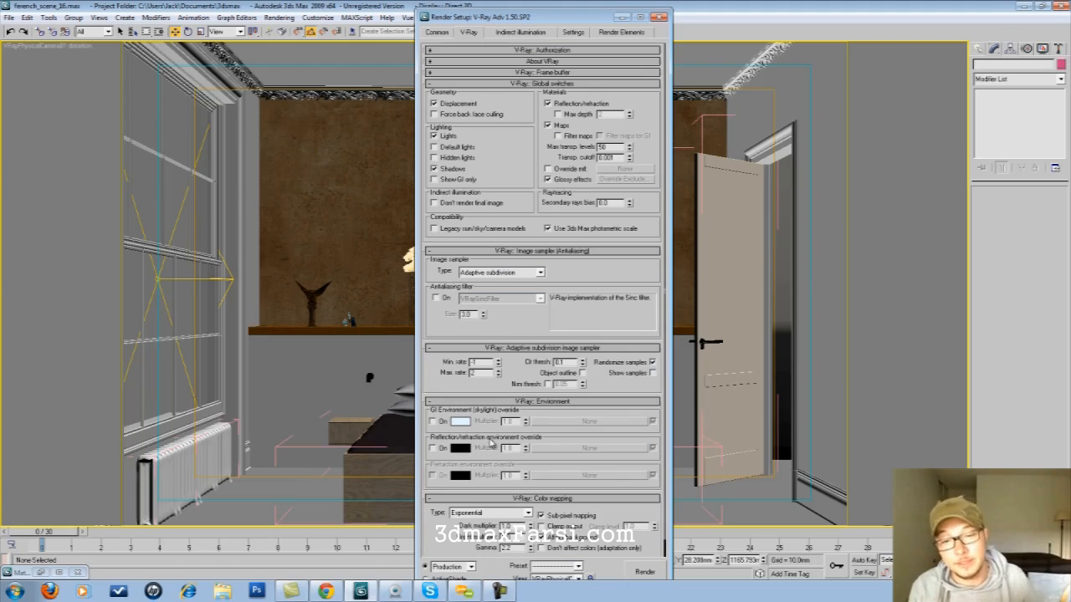
key("alt+Down")
key("Up")
key("Return")
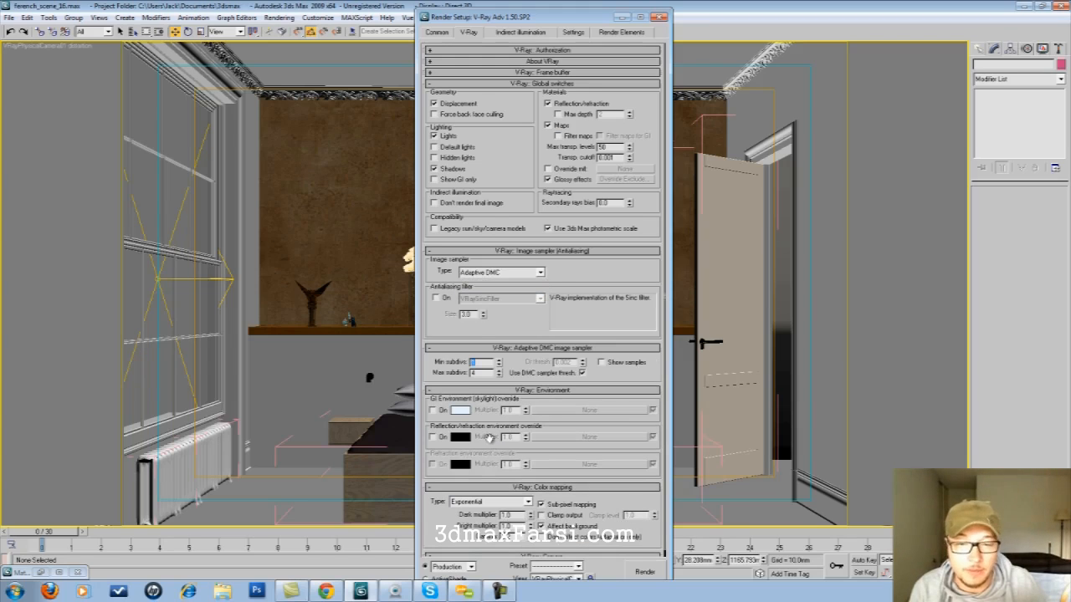
Turn the Adaptive DMC sampler's Use DMC sampler thresh. option off and on again.
key("Tab")
key("Tab")
key("space")
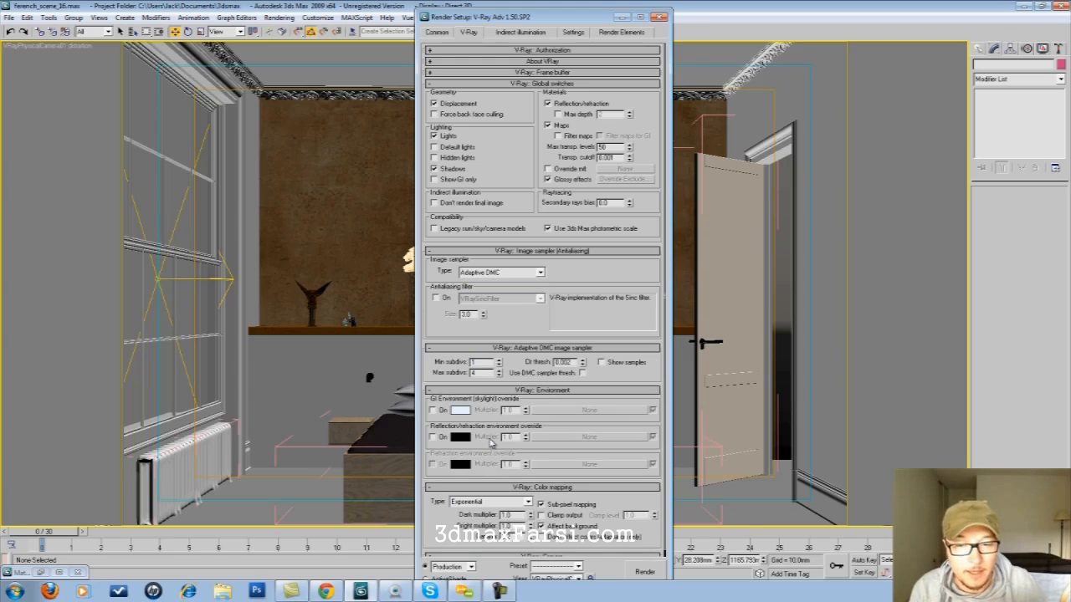
key("space")
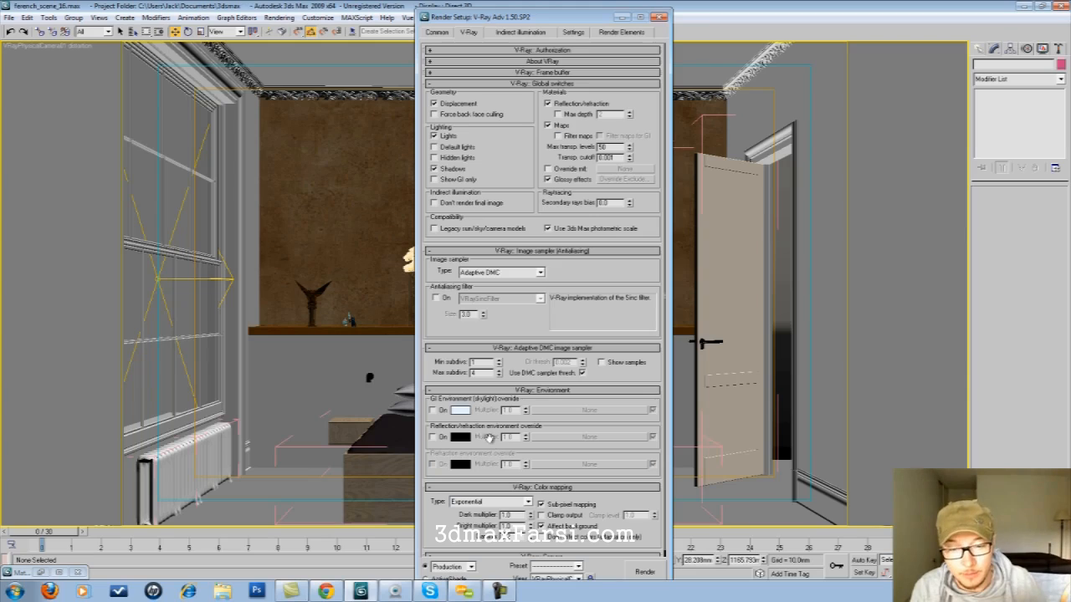
Collapse the V-Ray Environment rollout and select the Gamma value in Color mapping.
scroll(490, 438, "down", 1)
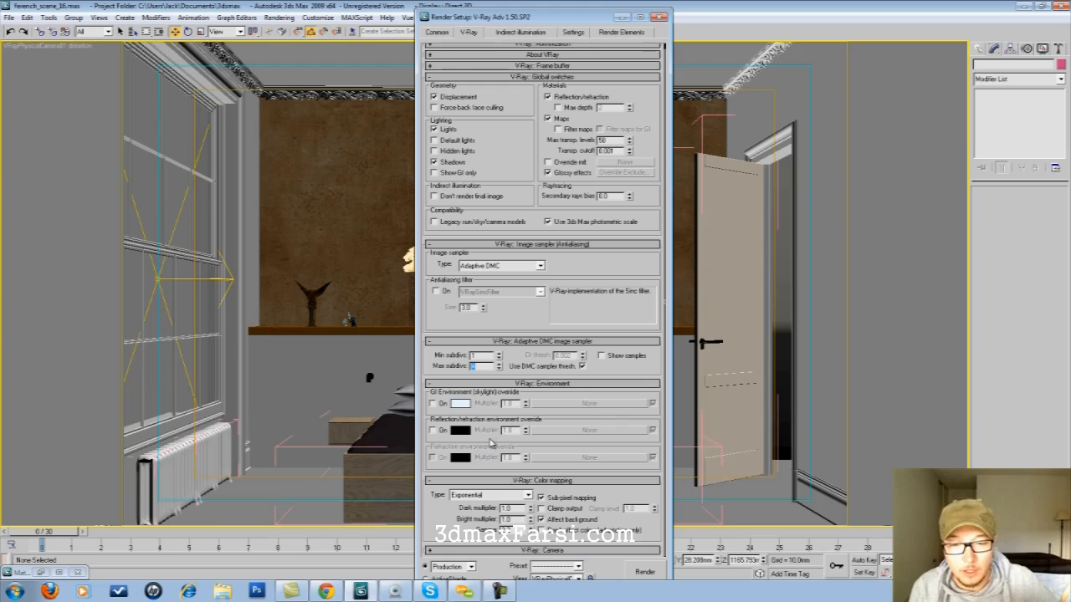
left_click(491, 383)
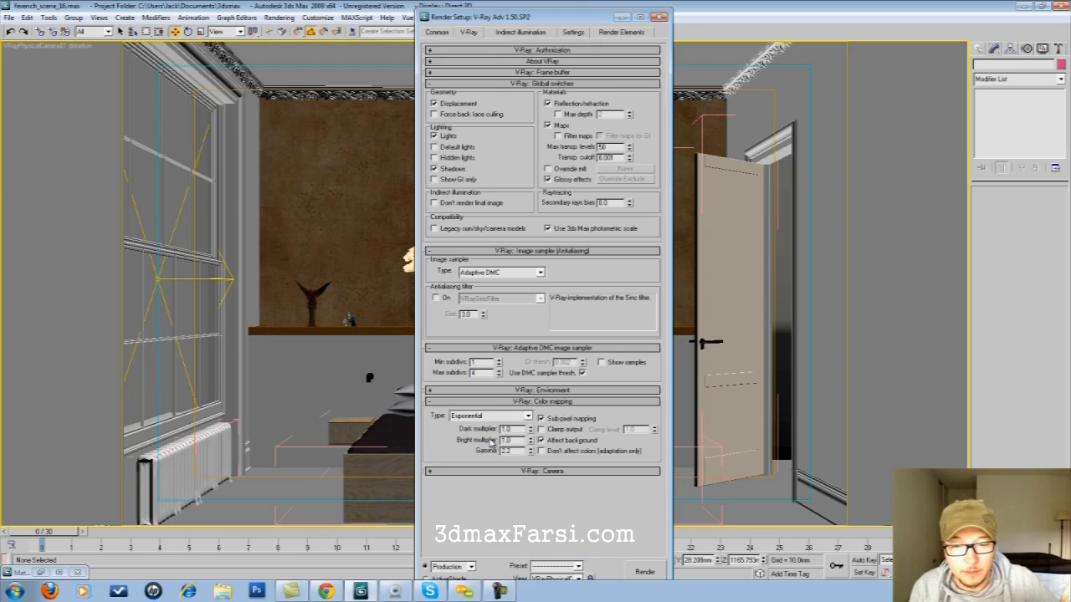
left_click_drag(511, 451, 490, 441)
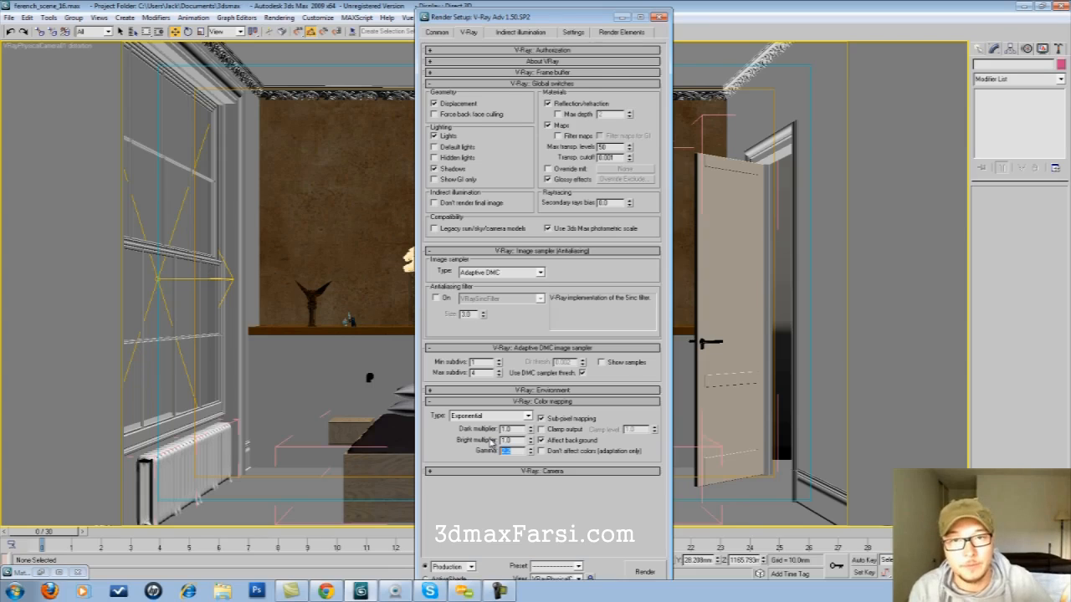
In the indirect illumination settings, try the Very low irradiance map preset and return to Custom.
key("ctrl+Tab")
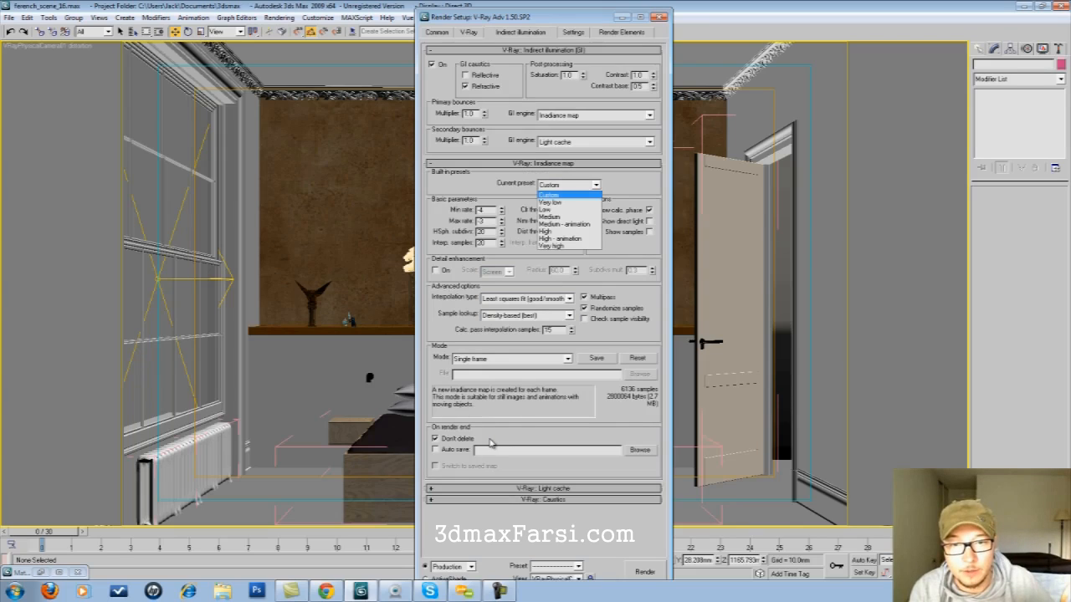
key("Return")
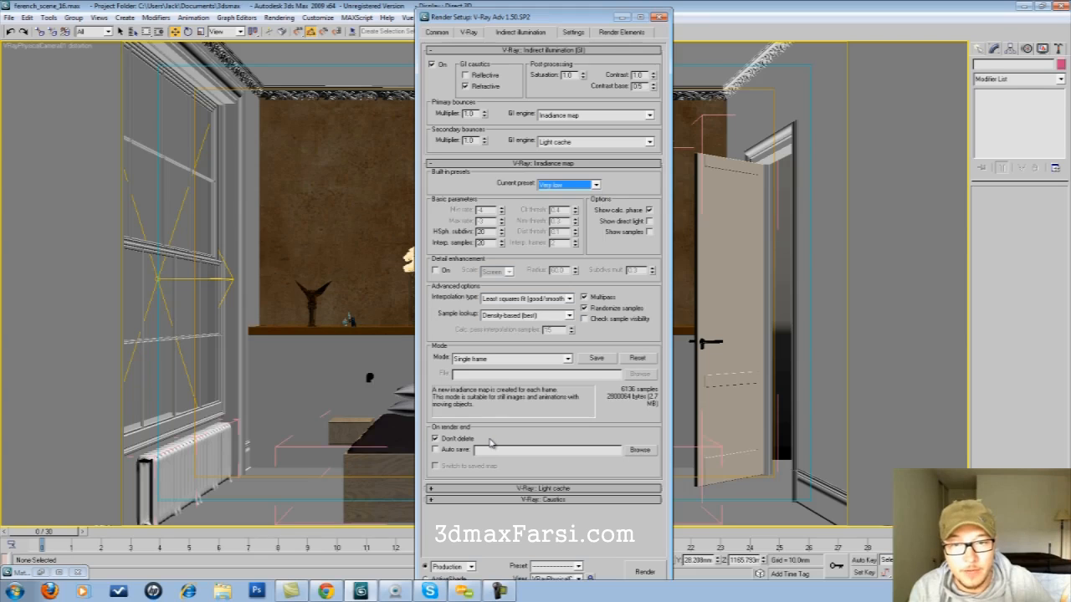
key("alt+Down")
key("Up")
key("Return")
Set the irradiance map's color threshold and normal threshold both to 0.25.
left_click(560, 210)
key("BackSpace")
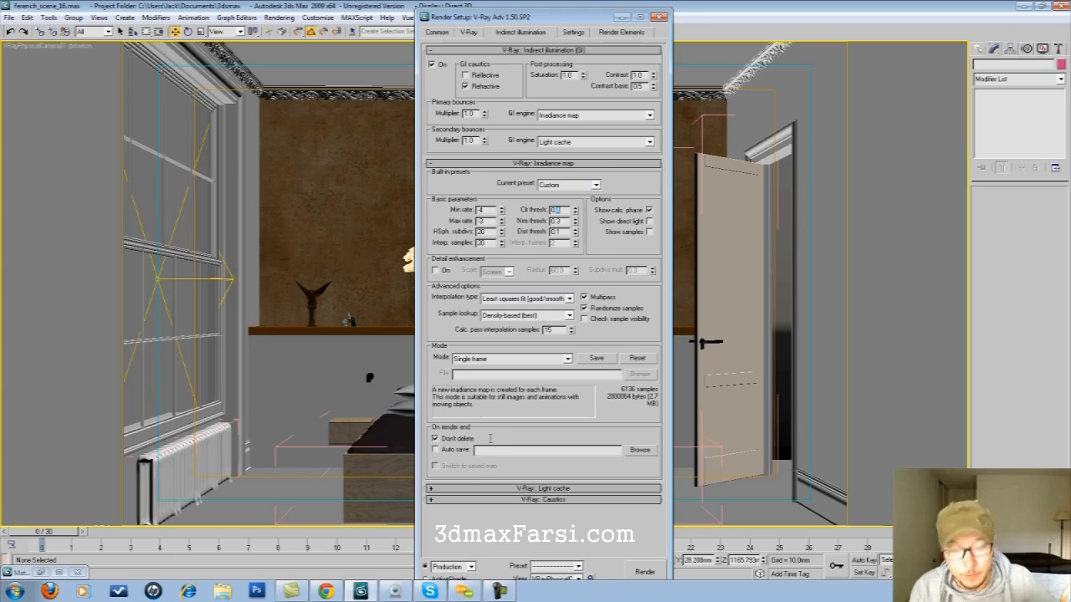
type("25")
key("Tab")
type("0.25")
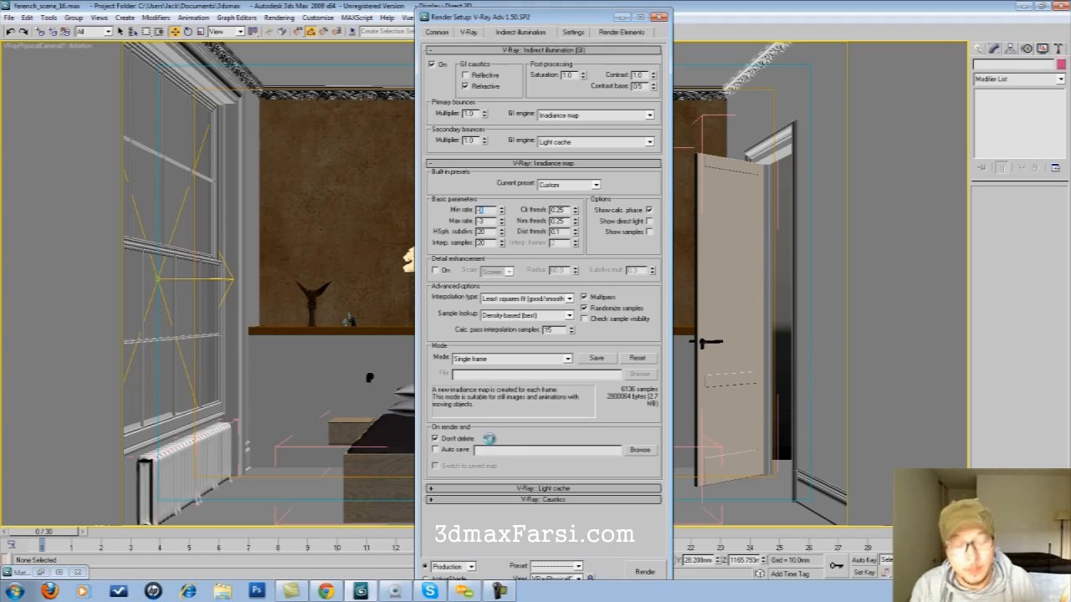
Review the irradiance map's min rate, max rate, HSph. subdivs and interpolation samples values.
key("Tab")
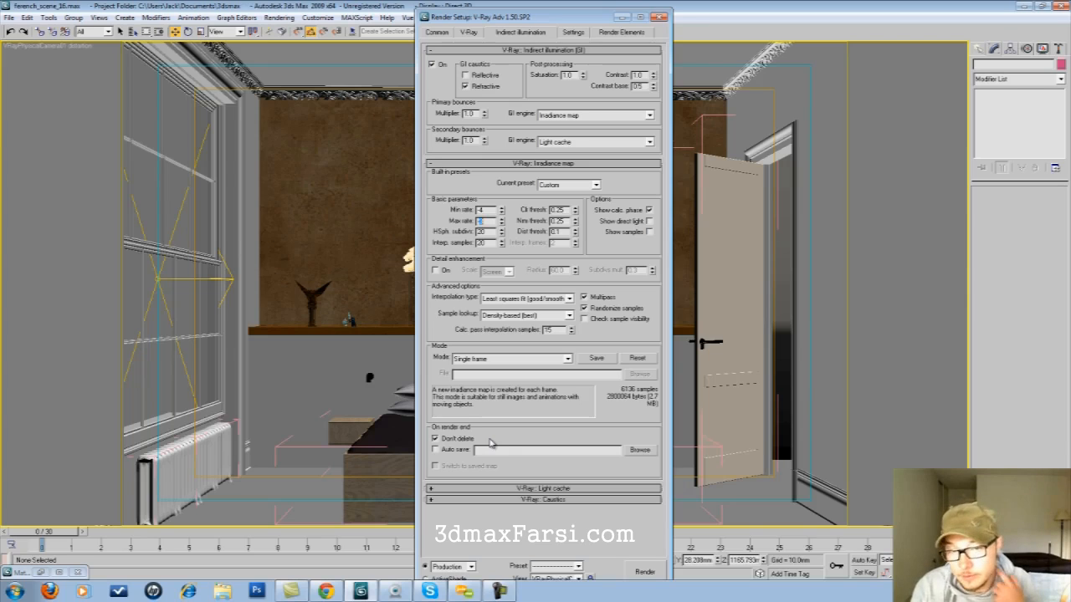
key("Tab")
key("Tab")
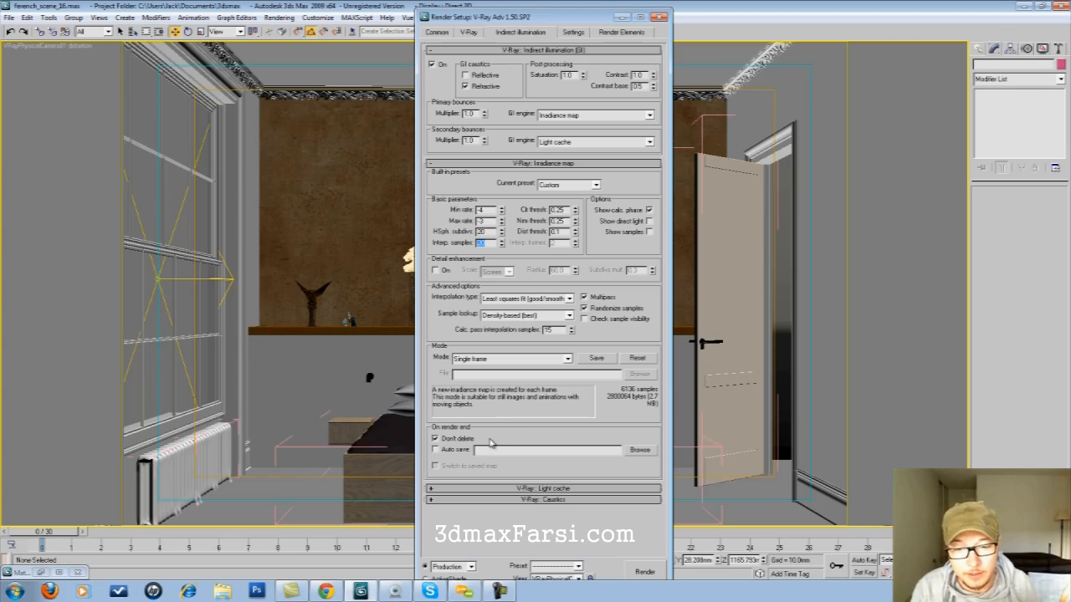
key("shift+Tab")
key("Tab")
key("shift+Tab")
key("Tab")
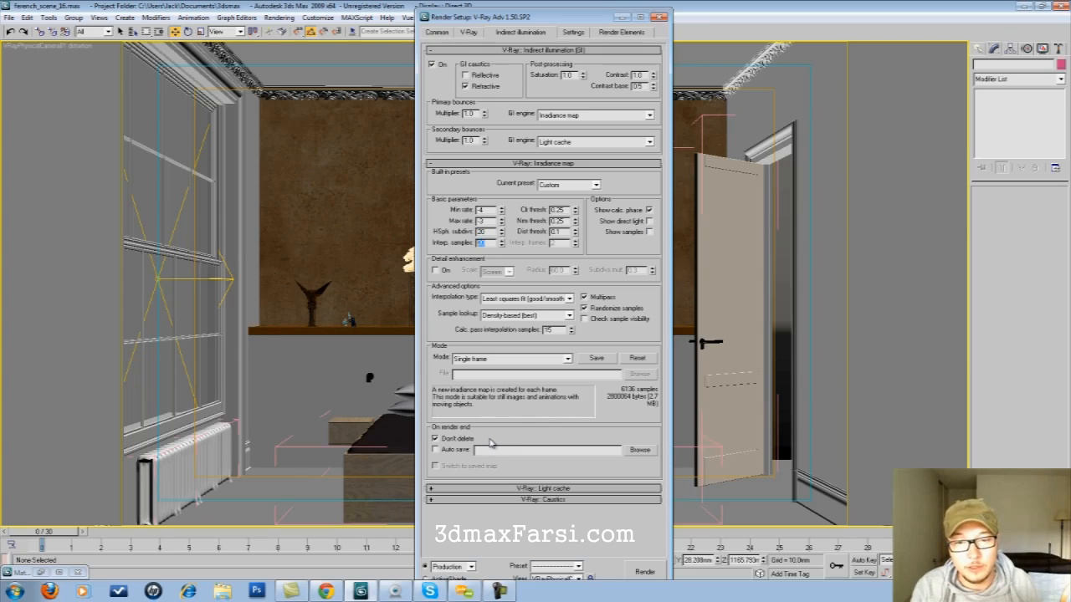
Expand the Light cache rollout and set its subdivs to 500.
left_click(492, 488)
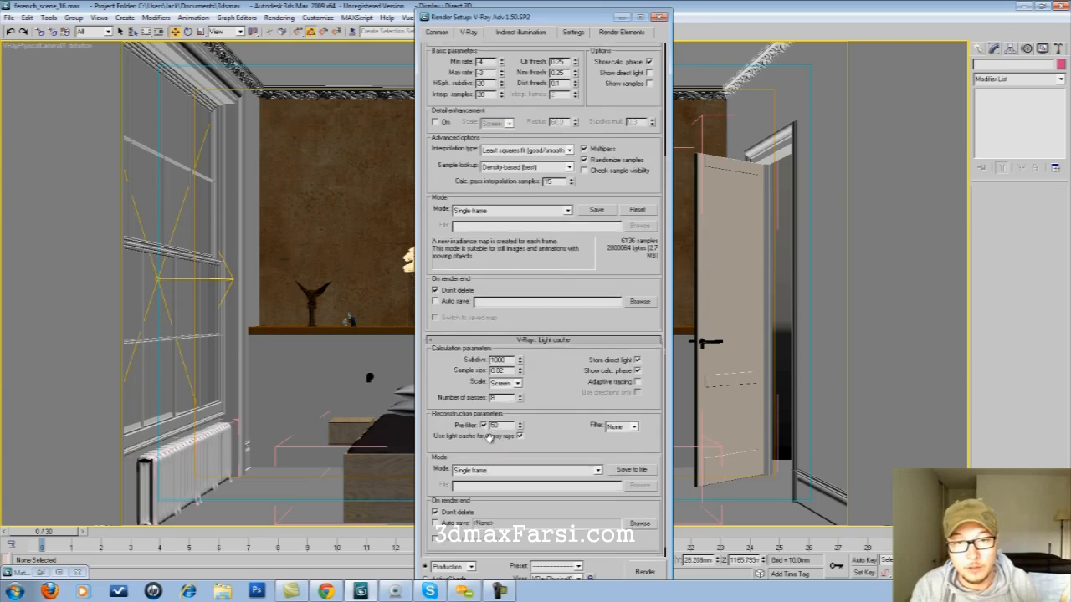
scroll(490, 438, "up", 2)
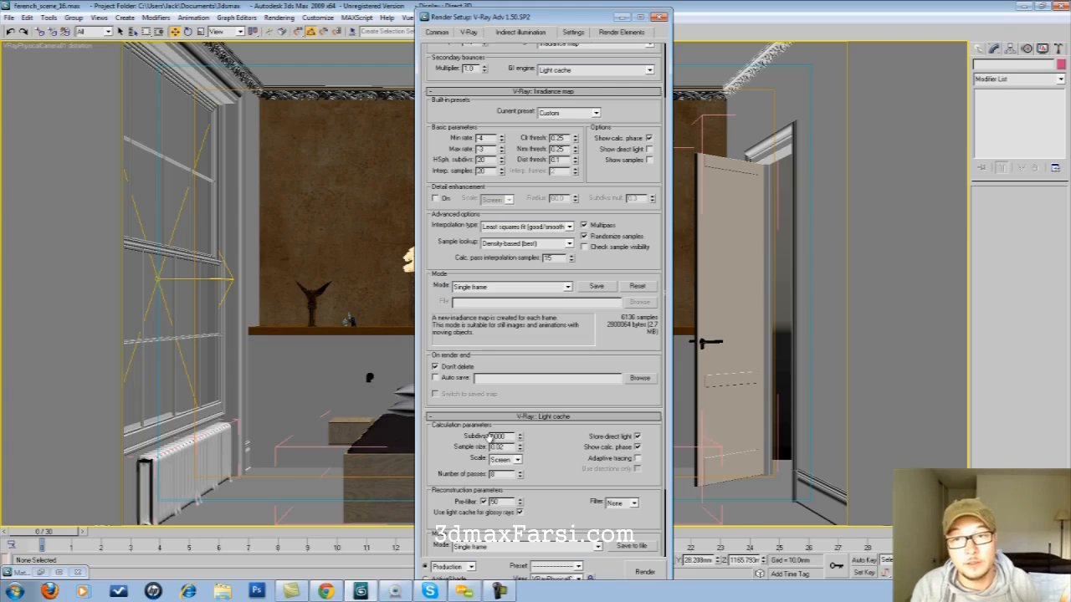
scroll(491, 437, "down", 3)
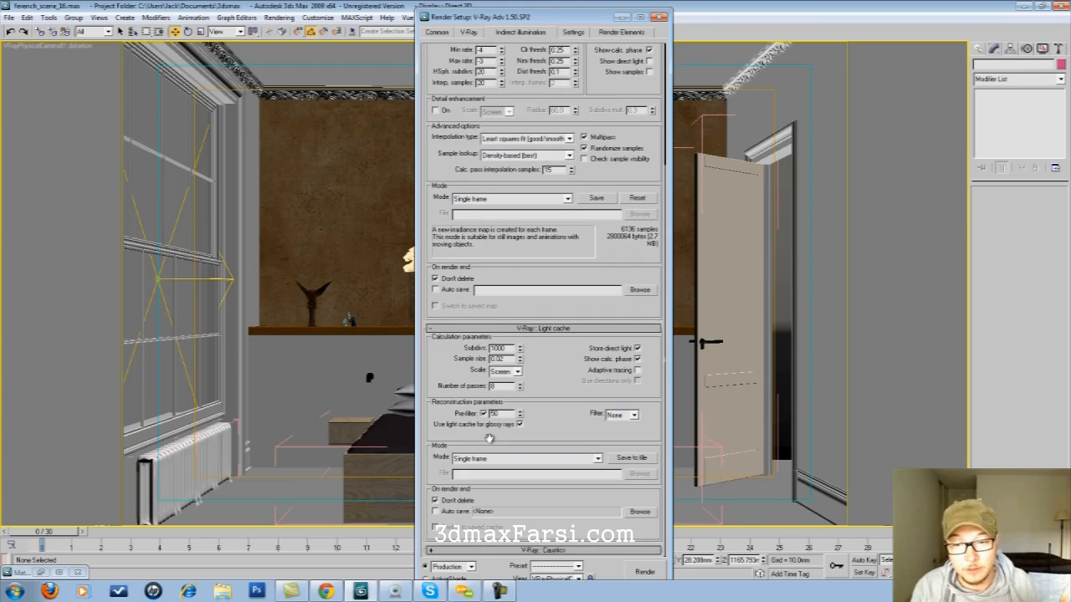
left_click_drag(490, 438, 490, 439)
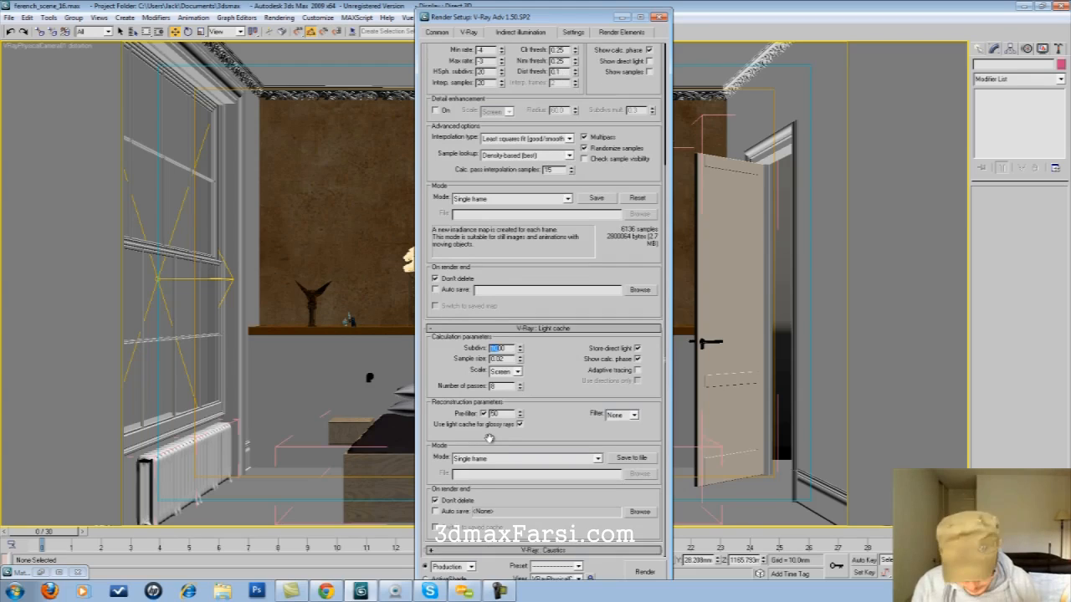
type("5")
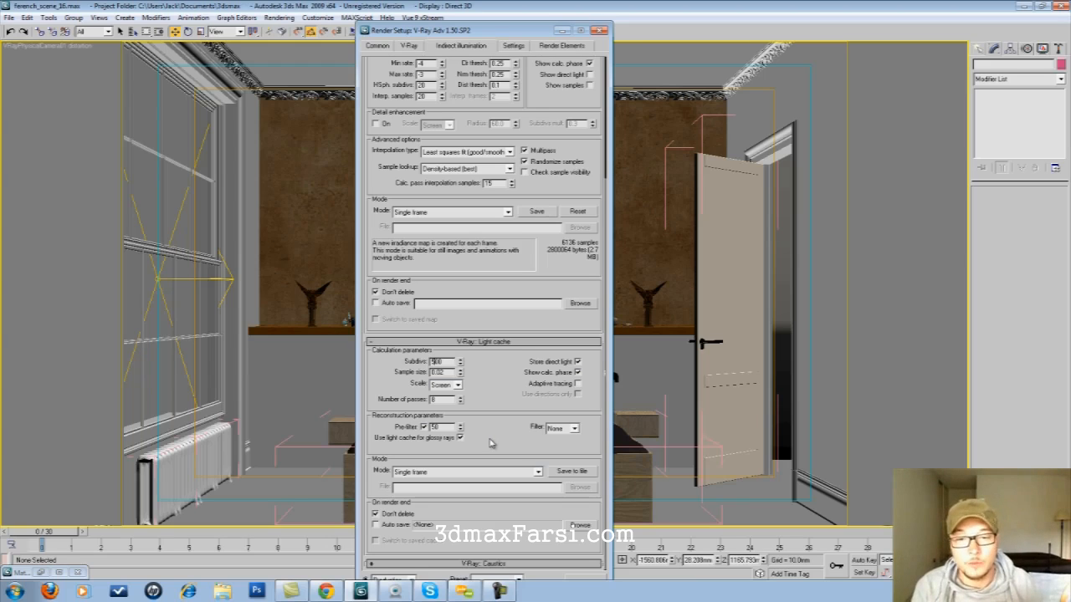
key("Return")
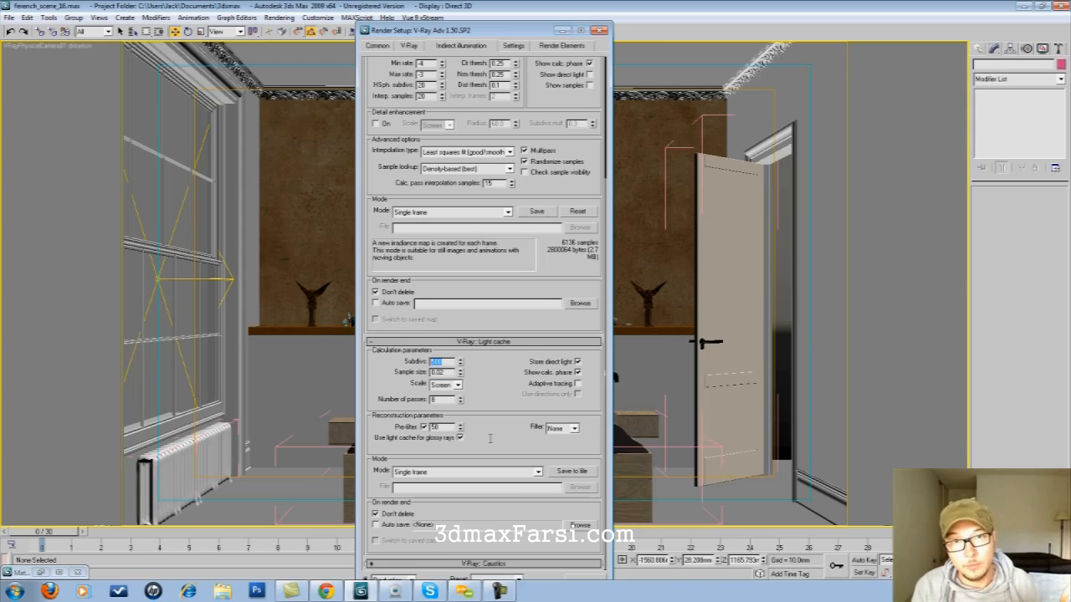
key("Return")
Go over the light cache's number of passes and turn Store direct light off and back on.
key("Tab")
key("Tab")
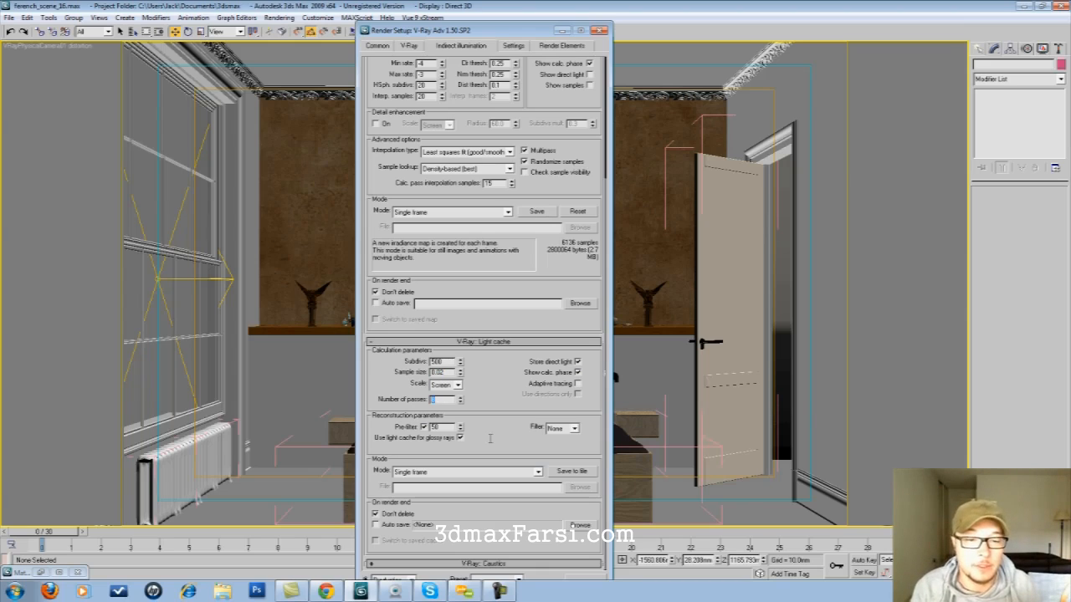
key("Return")
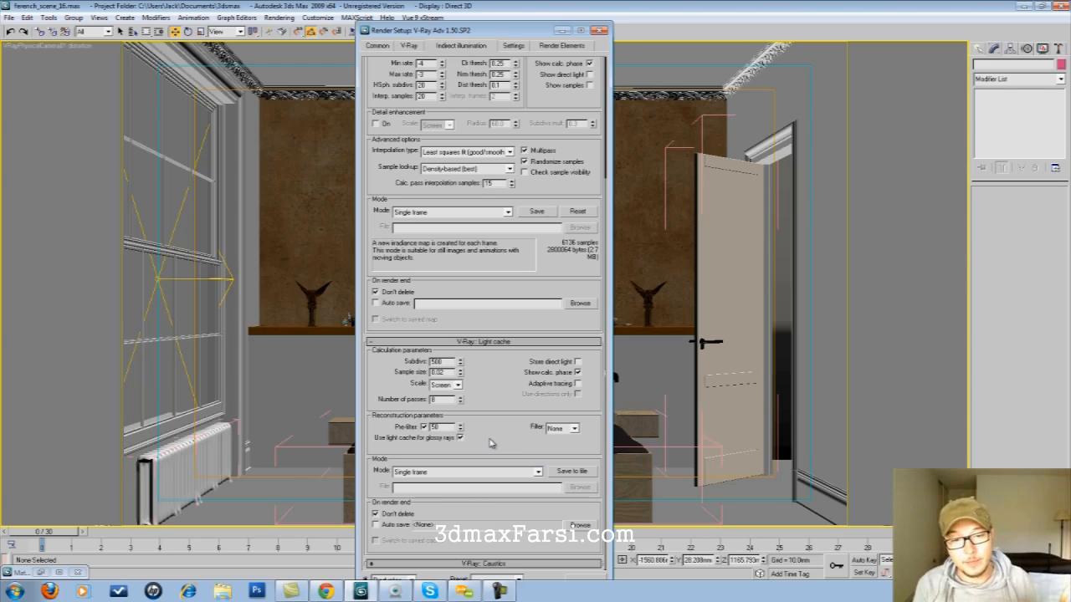
key("space")
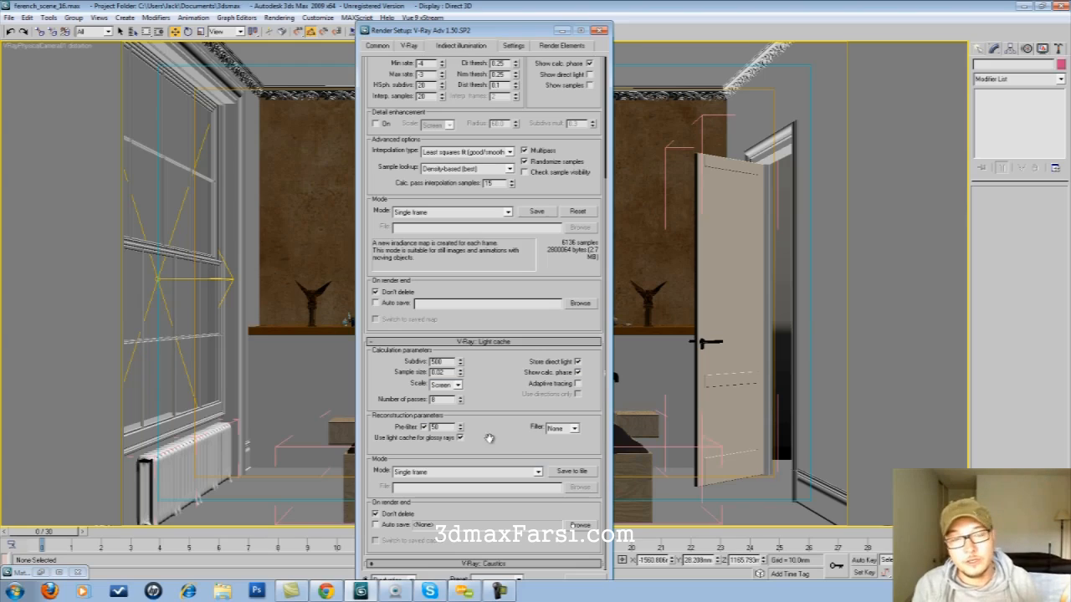
Set the light cache pre-filter to 50 and keep its filter at None, with light cache used for glossy rays.
key("Tab")
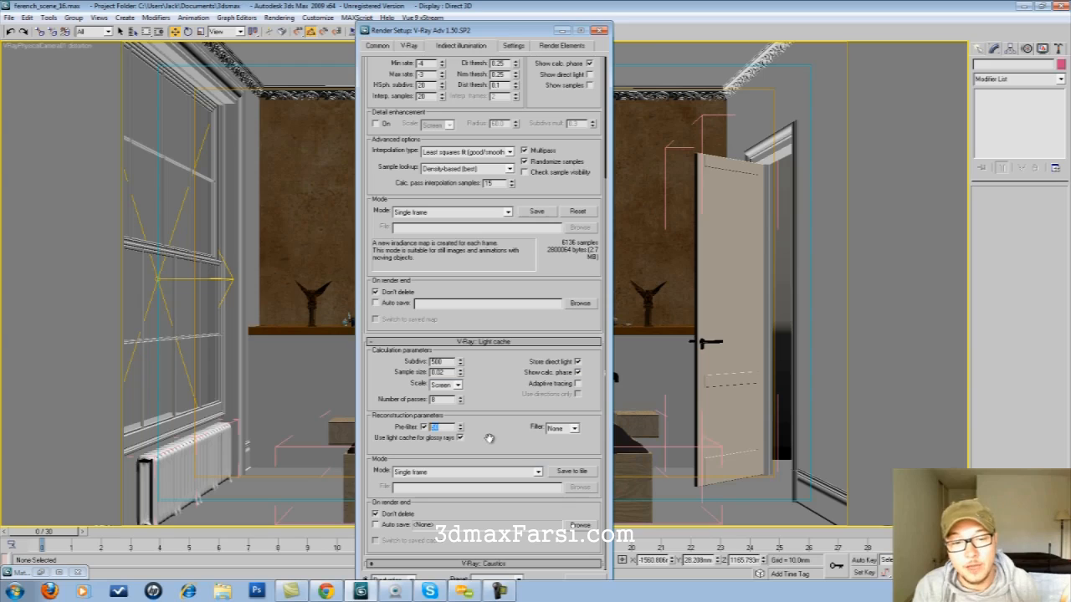
type("50")
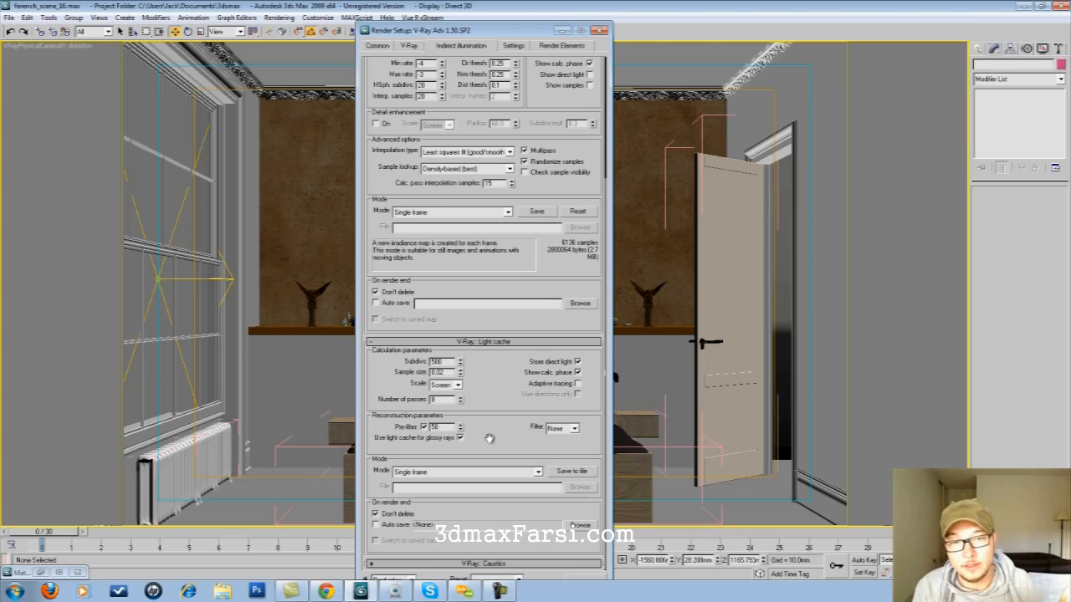
left_click(460, 438)
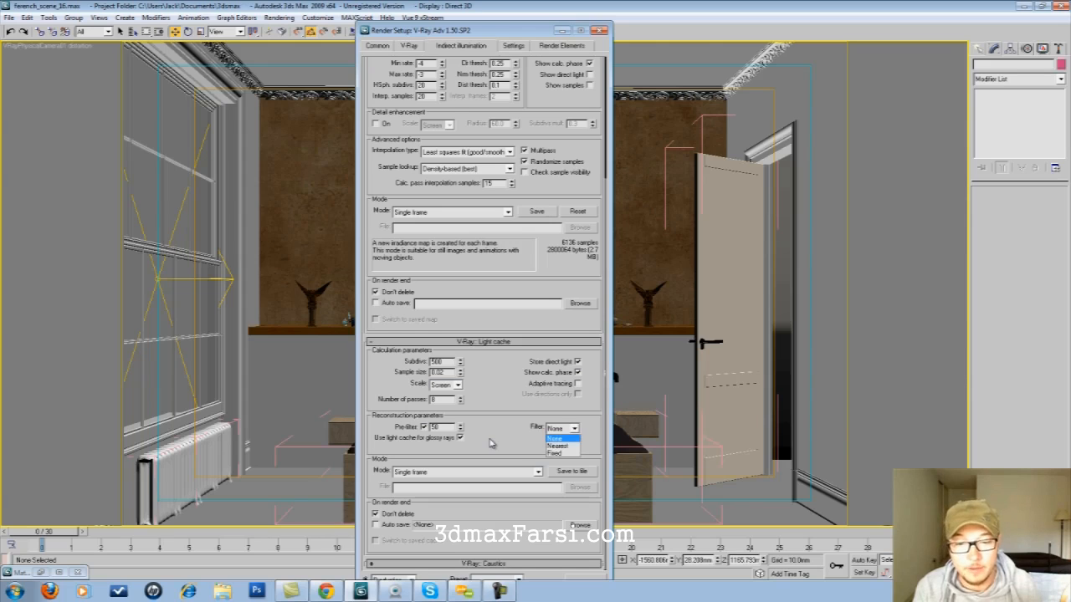
left_click(490, 442)
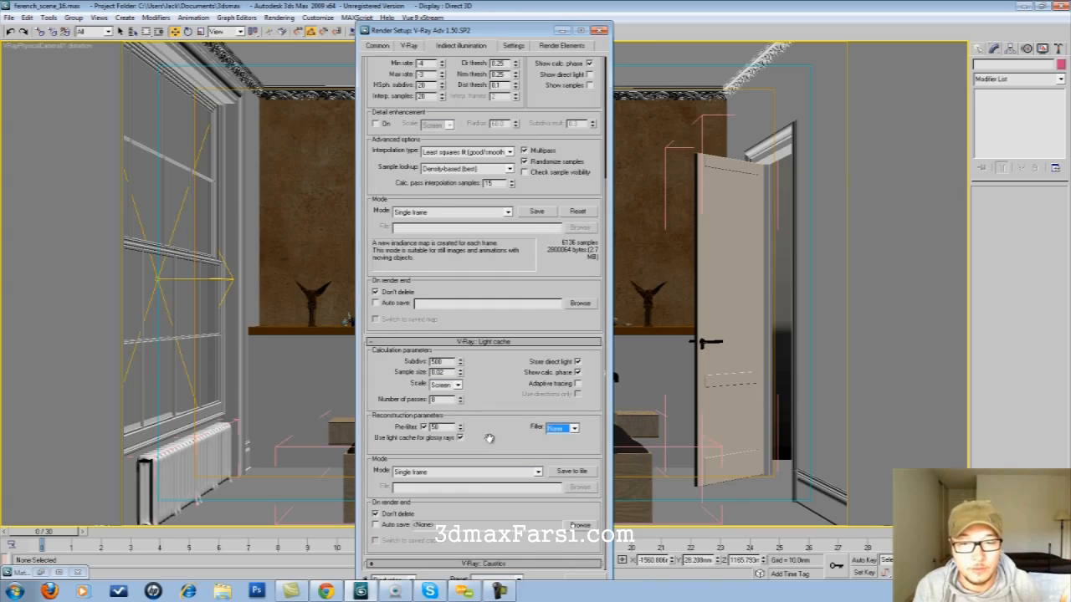
Open the DMC Sampler settings and go over the adaptive amount and noise threshold.
left_click(489, 438)
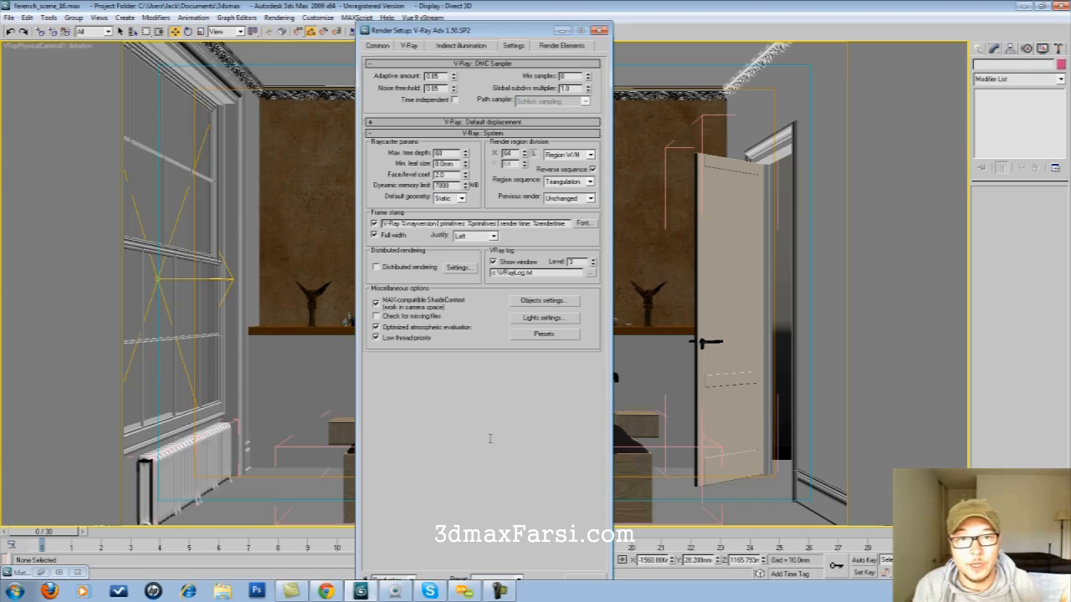
key("Tab")
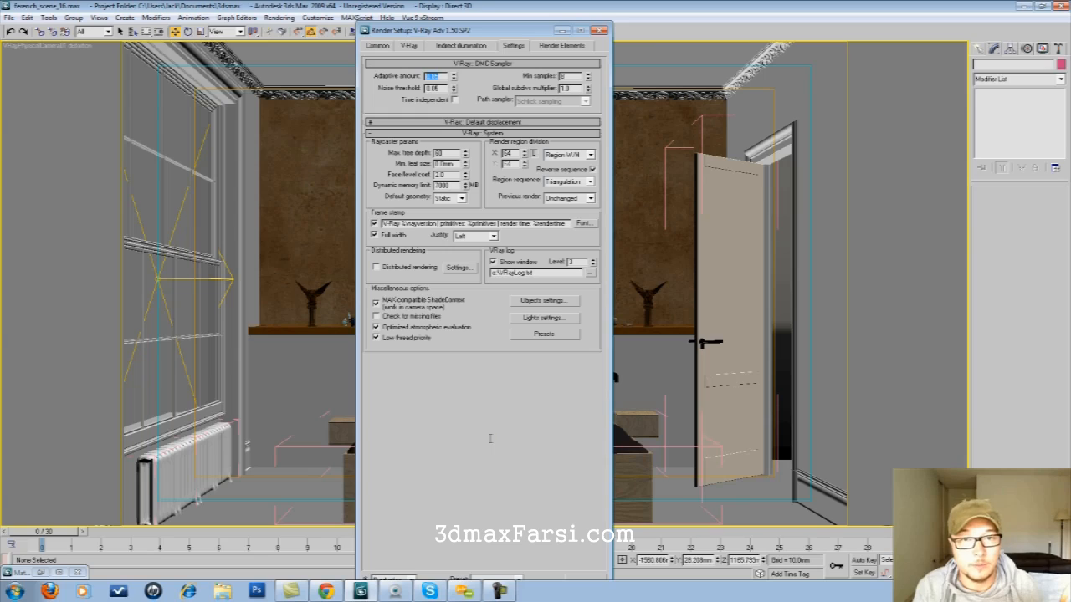
key("Tab")
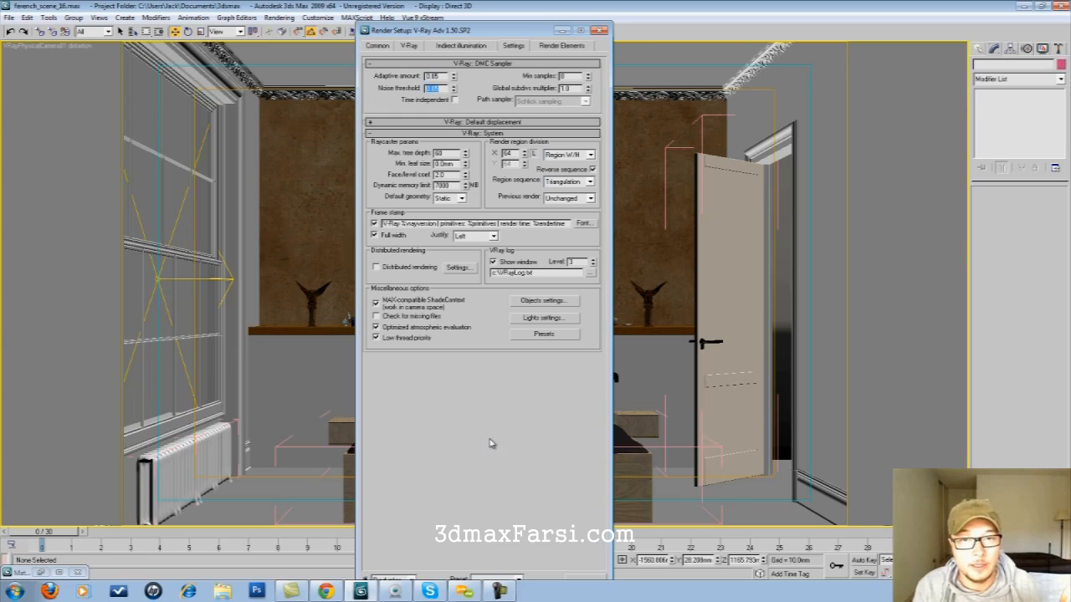
Try a DMC Sampler noise threshold of 0.001, and return it to 0.05.
key("Left")
key("Left")
key("Delete")
key("Delete")
type("001")
key("Return")
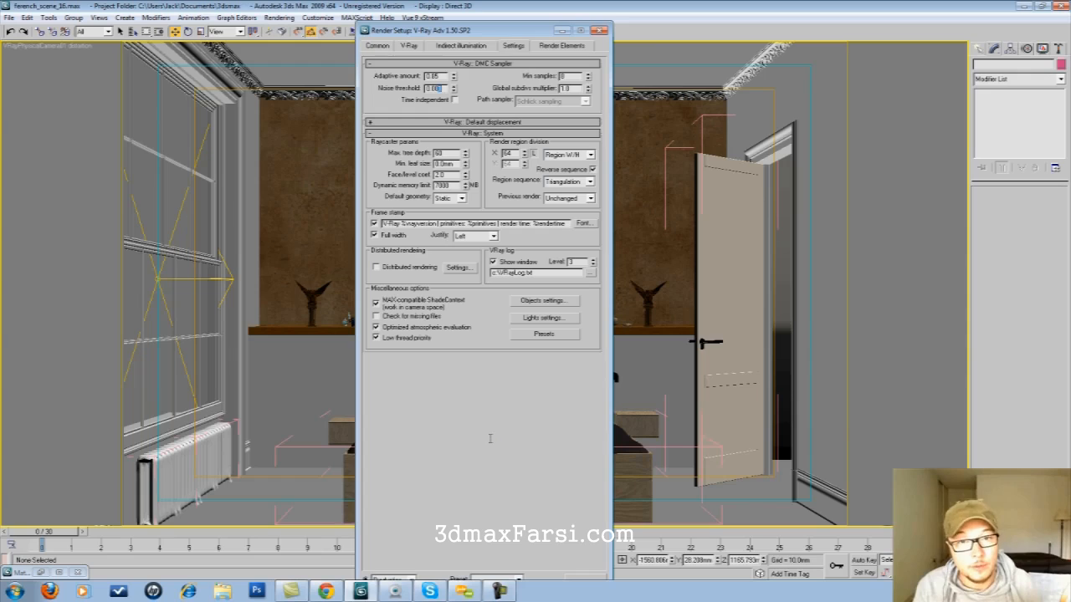
type("5")
key("Return")
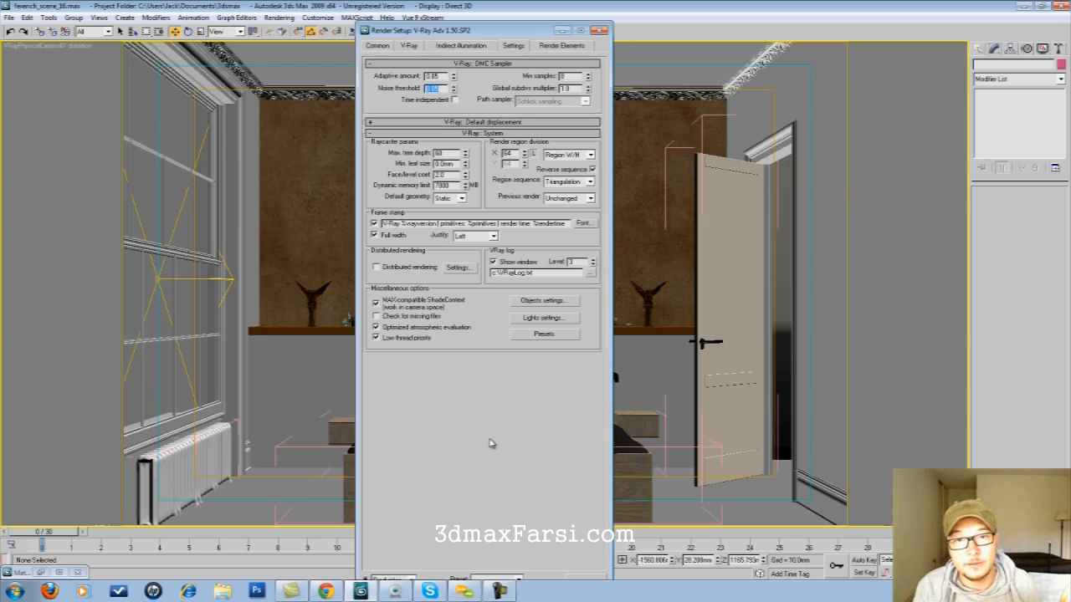
Go over the raycaster's max. tree depth, min. leaf size and dynamic memory limit, keeping the face/level coefficient at 2.0.
key("Tab")
key("Tab")
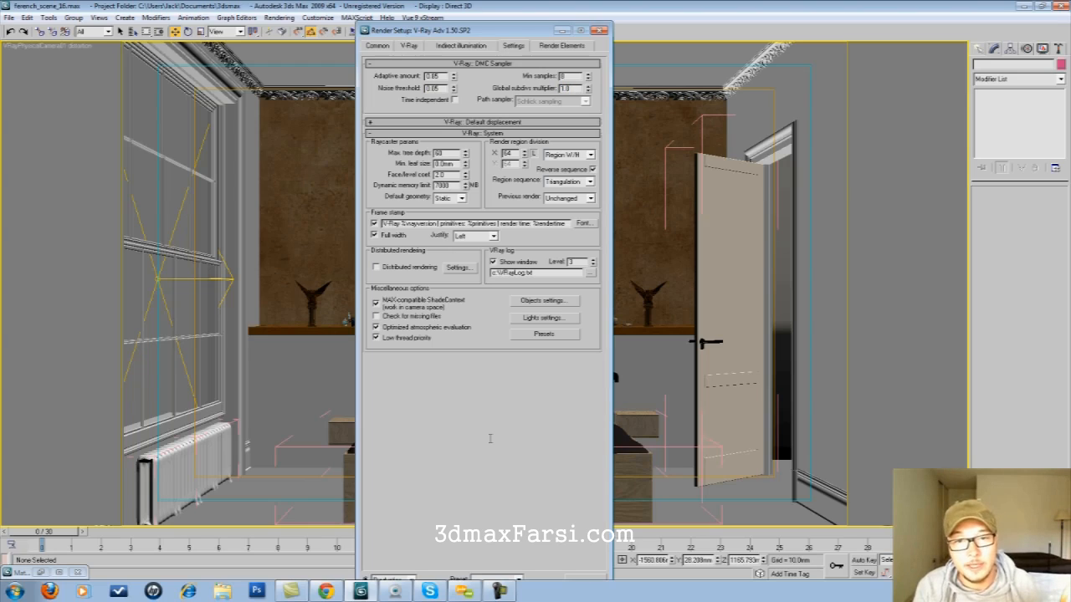
key("Tab")
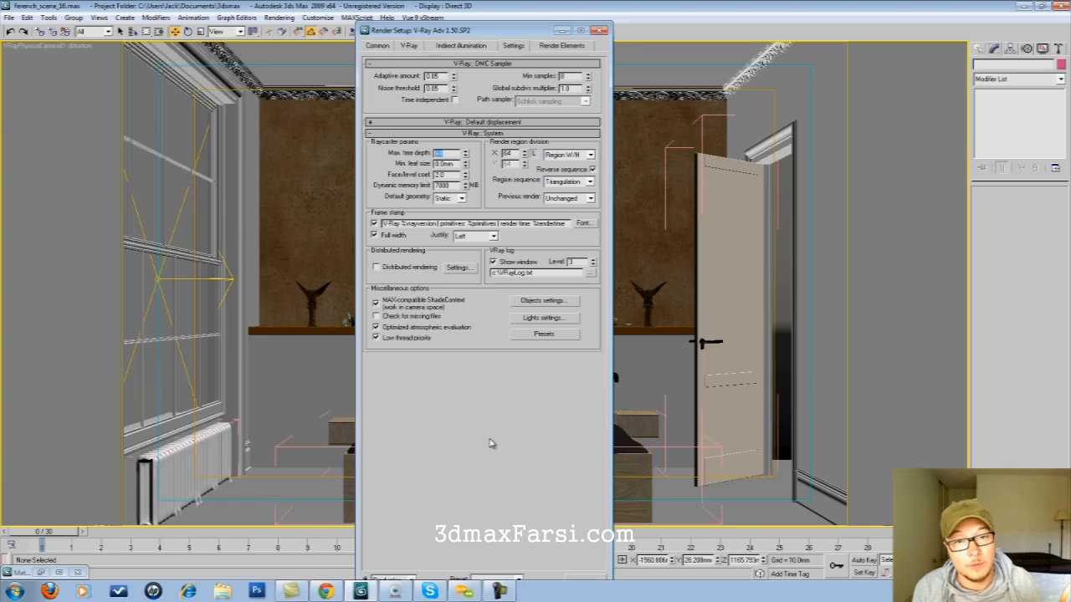
key("Tab")
key("Tab")
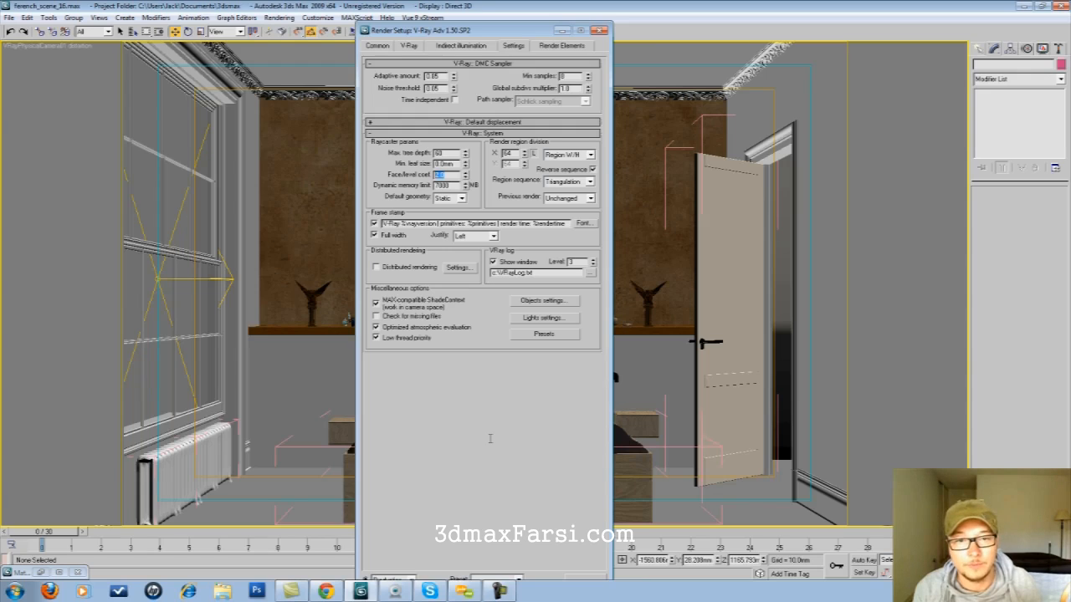
type("2")
key("Tab")
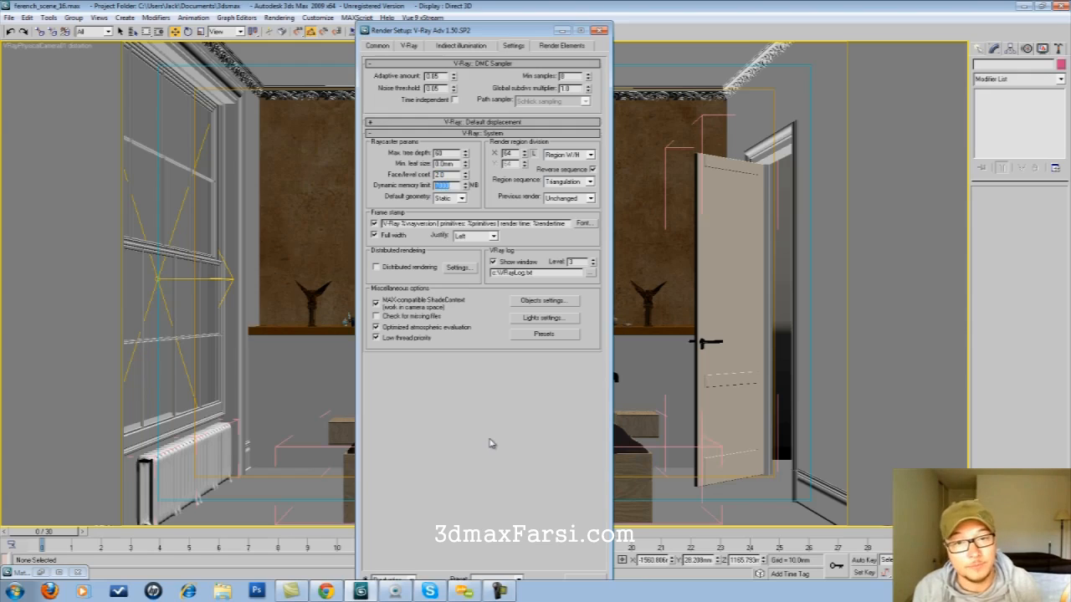
Try Dynamic as the raycaster's default geometry and switch it back to Static.
key("Tab")
key("alt+Down")
key("Return")
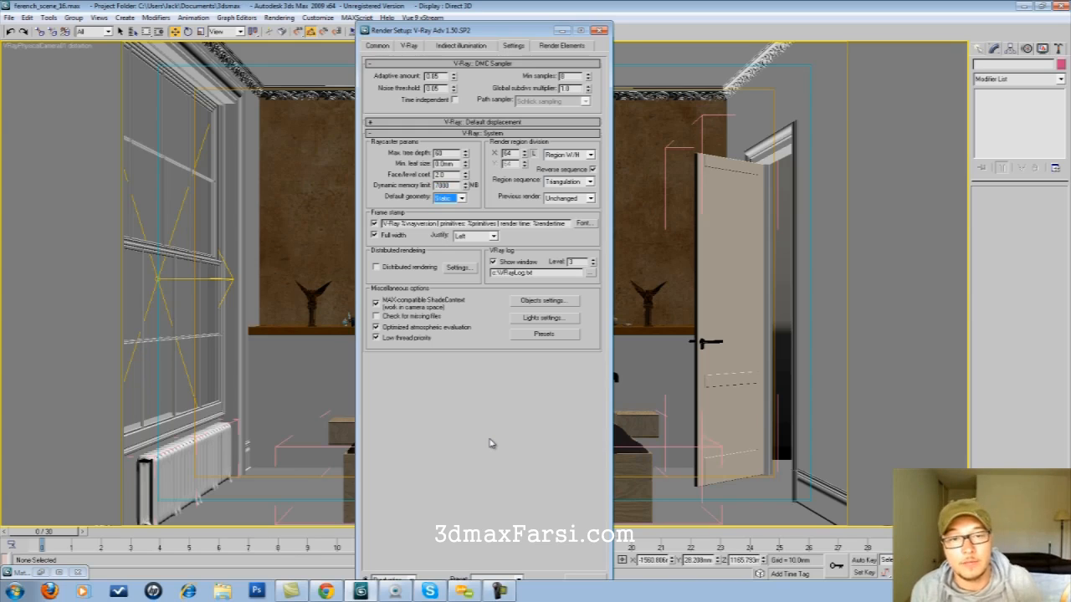
key("alt+Down")
key("Down")
key("Return")
key("alt+Down")
key("Up")
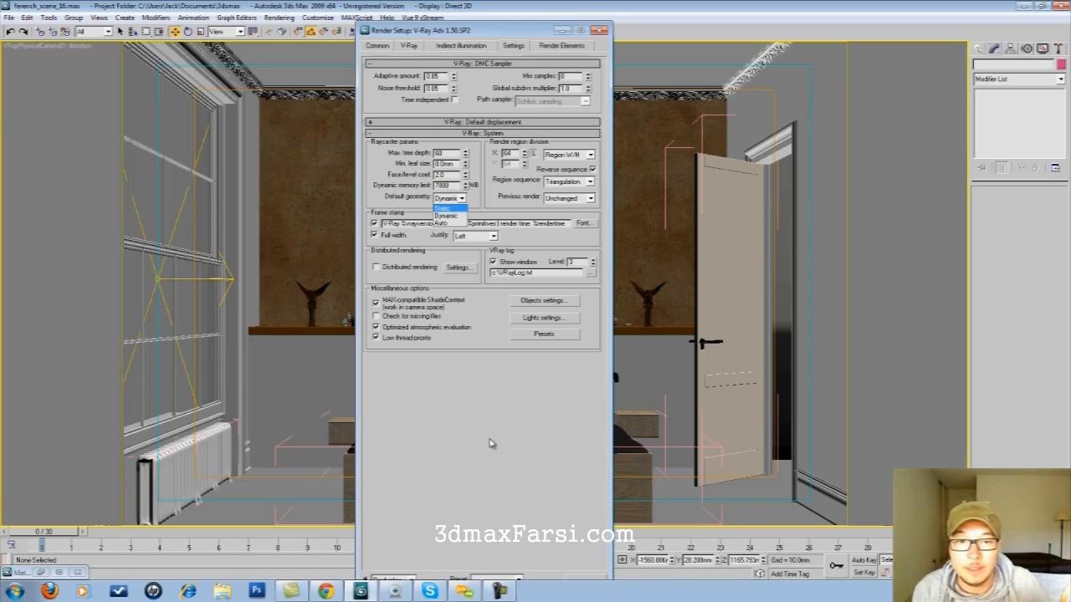
key("Return")
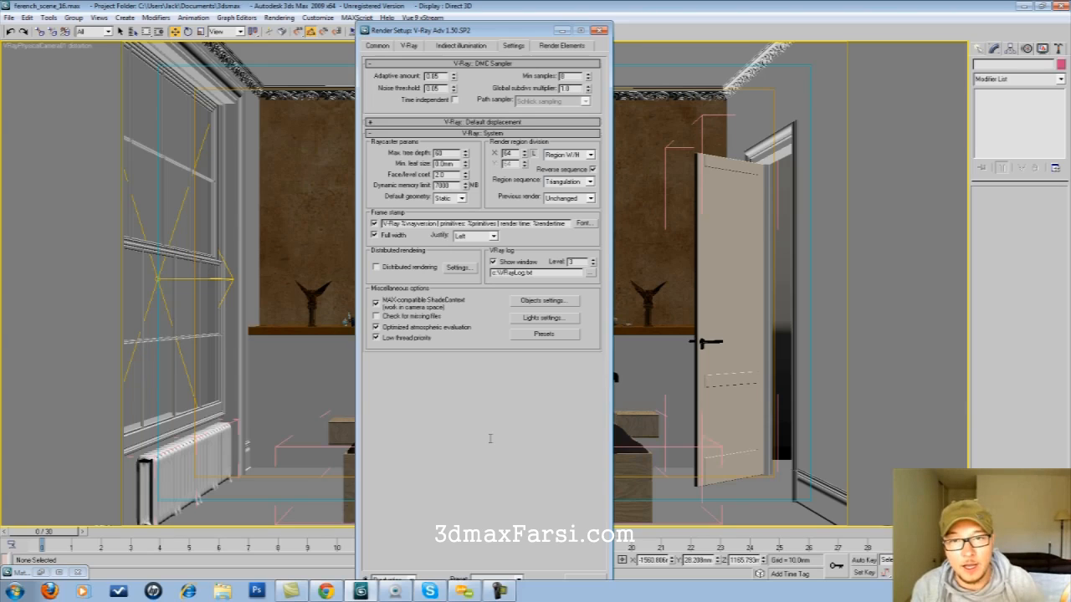
Set the global subdivs multiplier to 3.0, select the V-Ray light at the window and check its sampling subdivs.
key("Return")
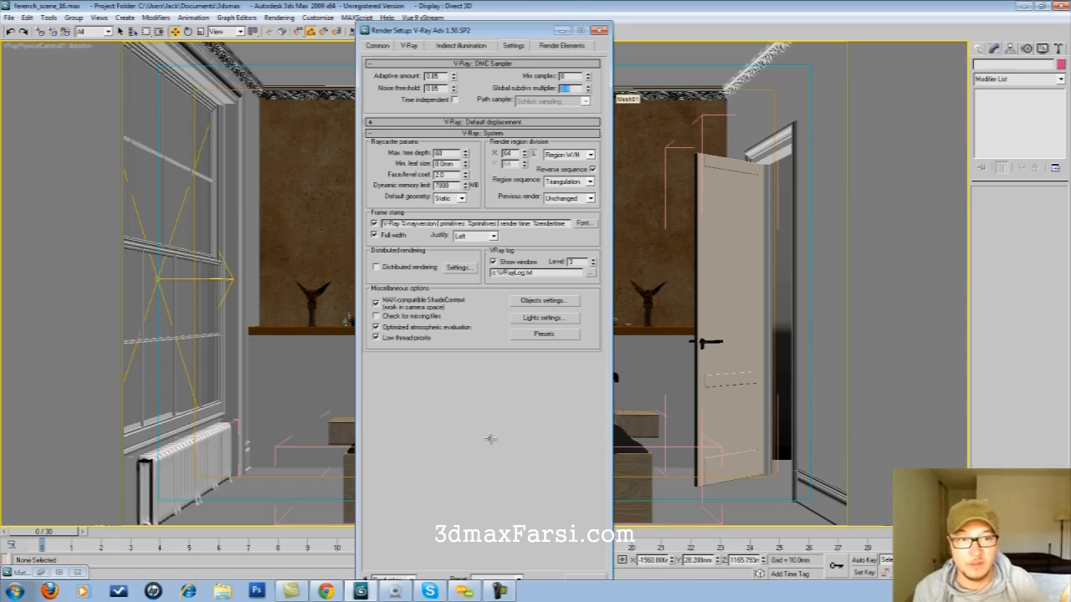
left_click(172, 337)
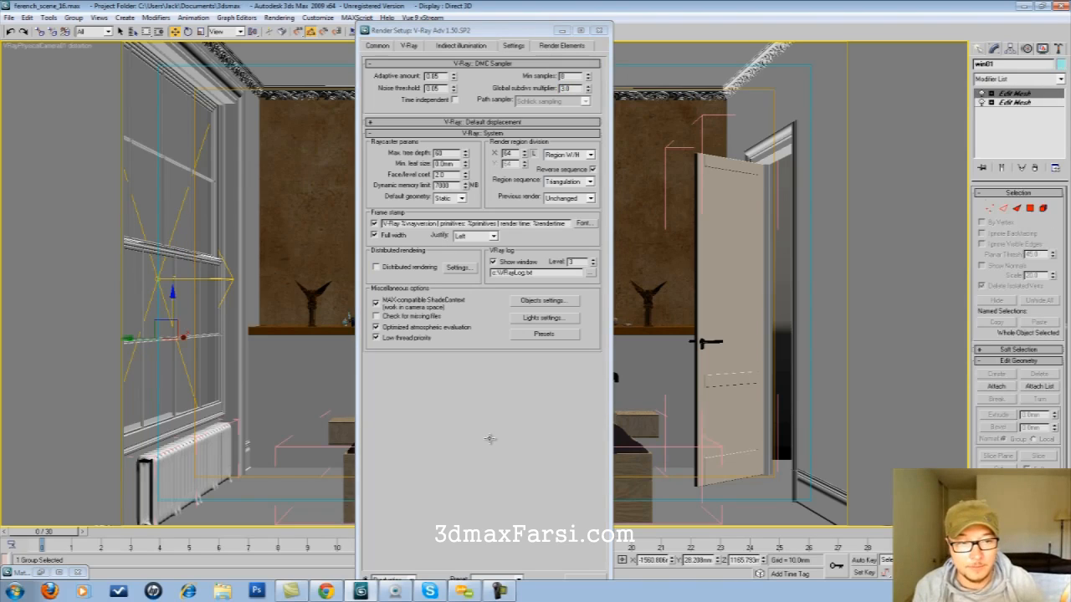
key("ctrl+z")
scroll(490, 438, "down", 1)
scroll(1017, 334, "down", 2)
double_click(1034, 388)
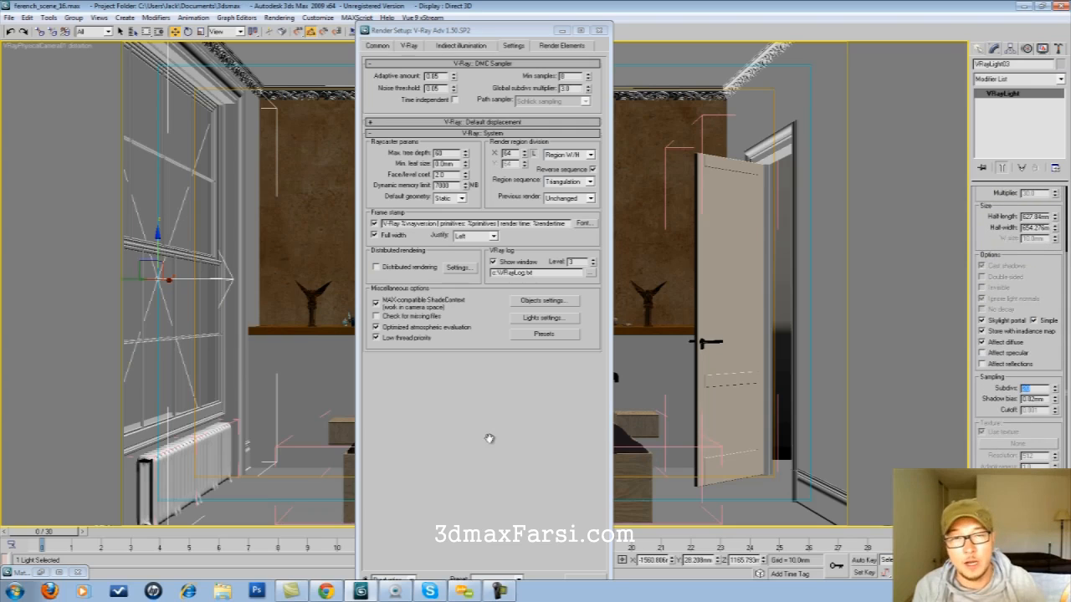
left_click(491, 443)
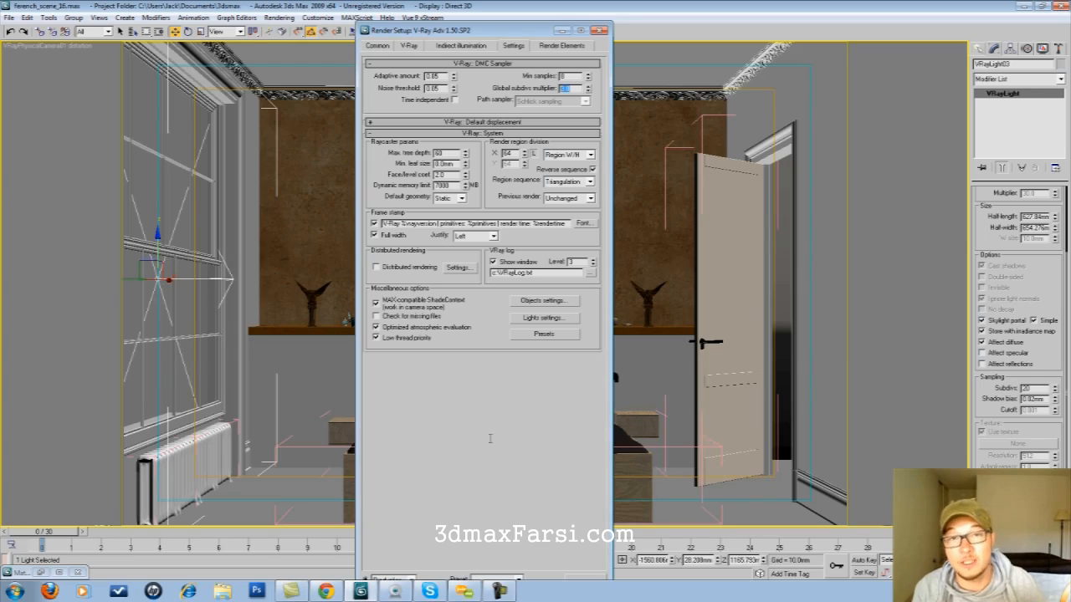
left_click(1033, 388)
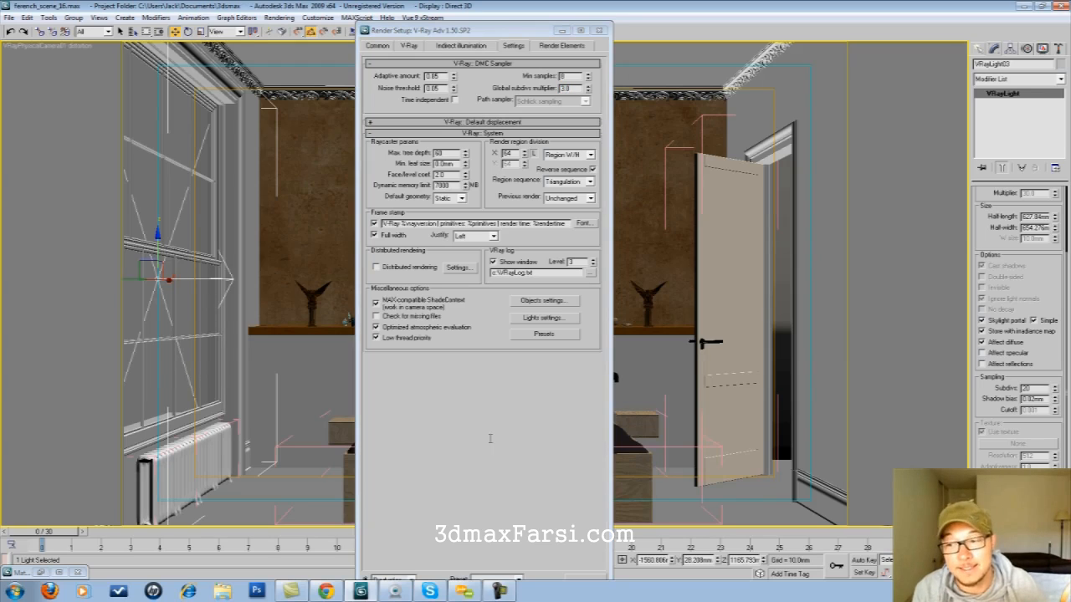
double_click(1034, 388)
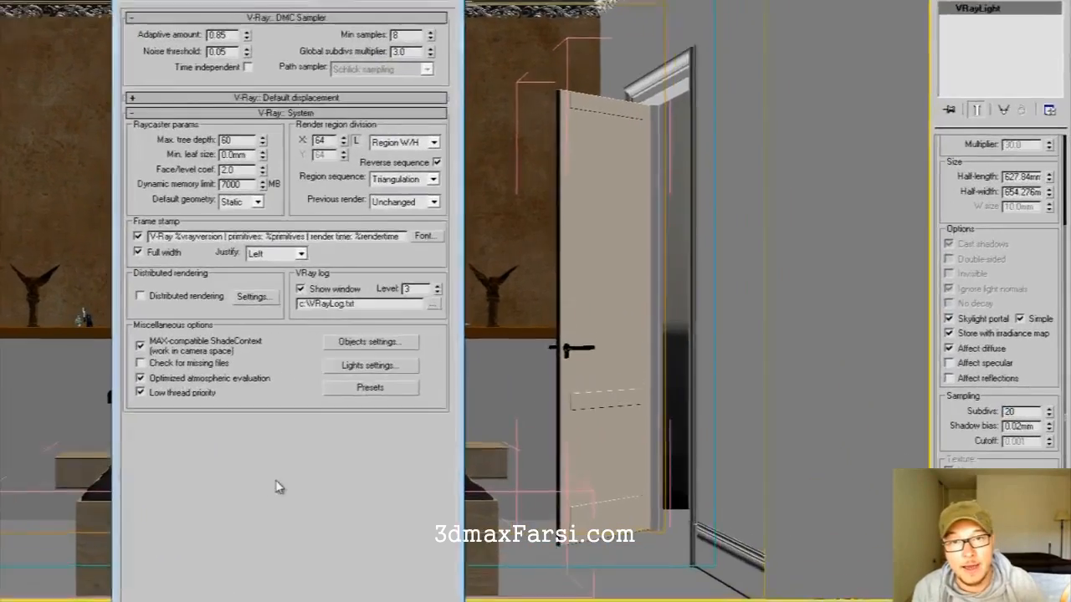
Open the Material Editor and check the ply03 material's reflection and refraction subdivs against the global subdivs multiplier.
key("m")
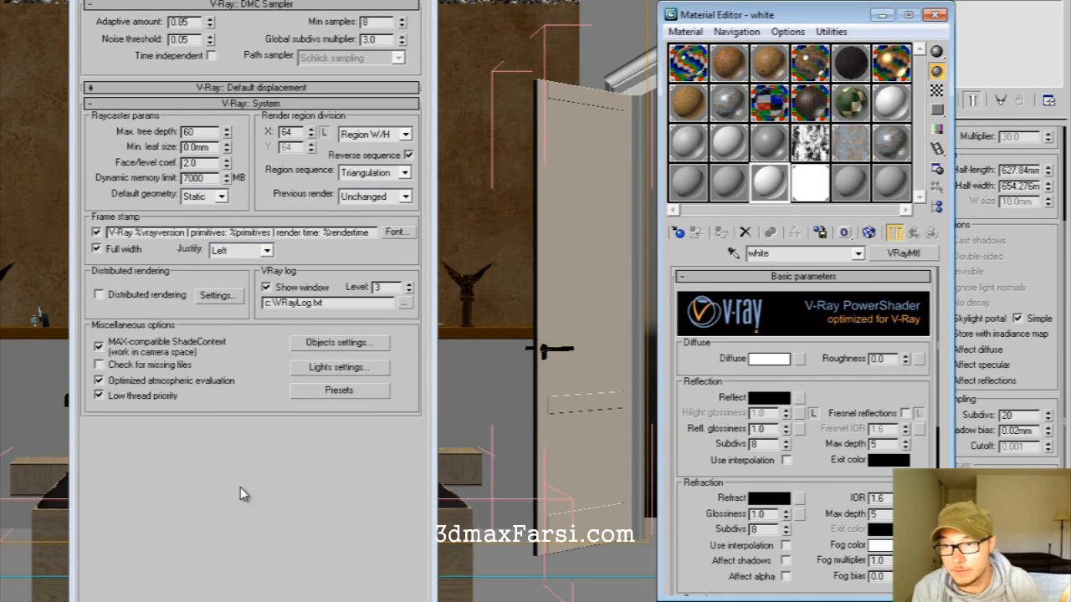
left_click(769, 63)
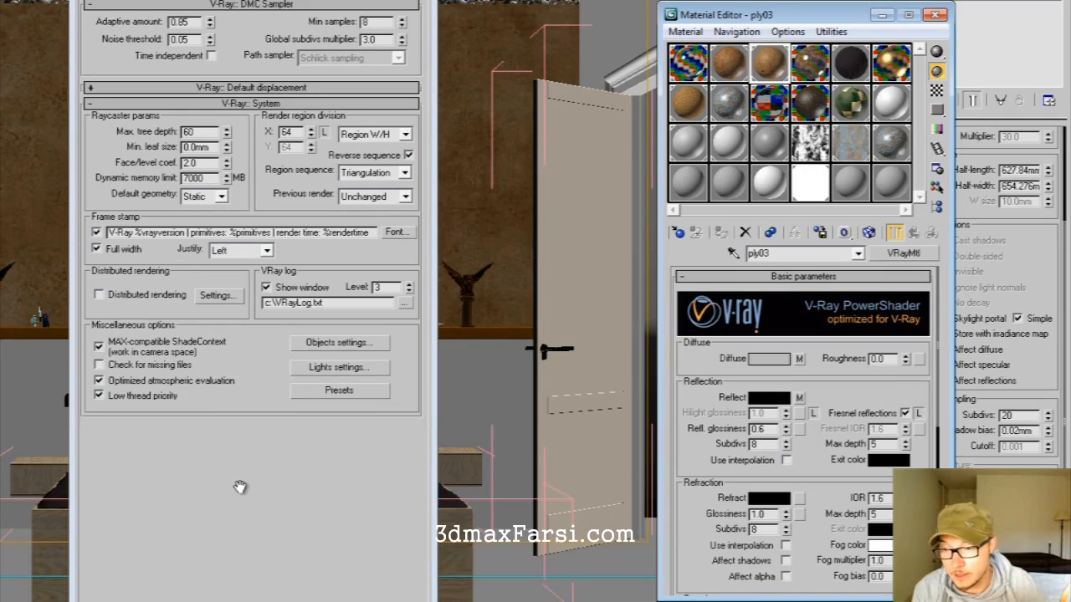
scroll(804, 431, "down", 2)
double_click(761, 356)
double_click(761, 442)
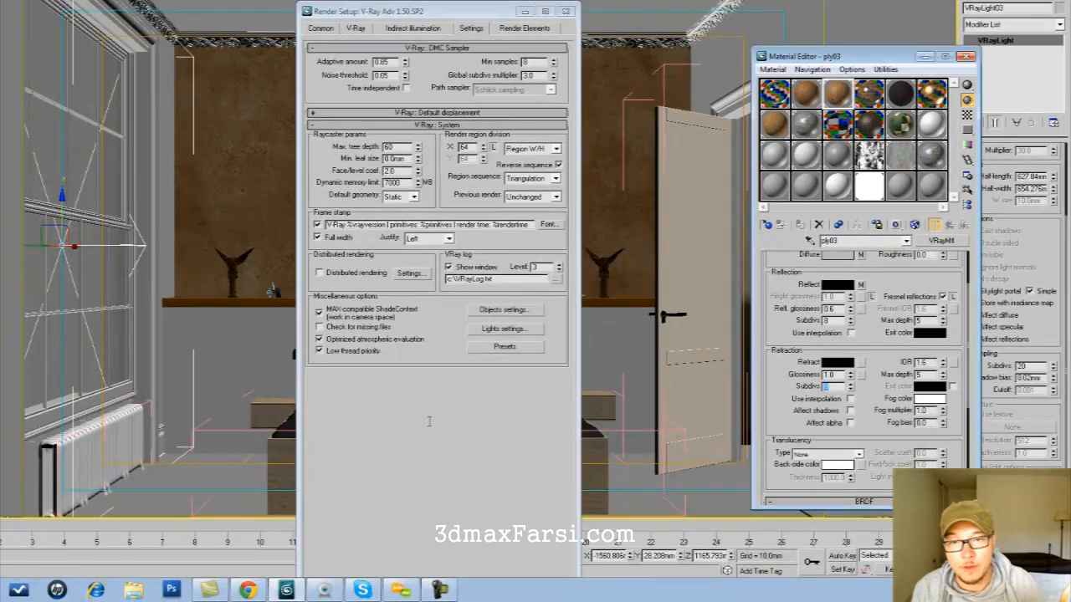
left_click(428, 421)
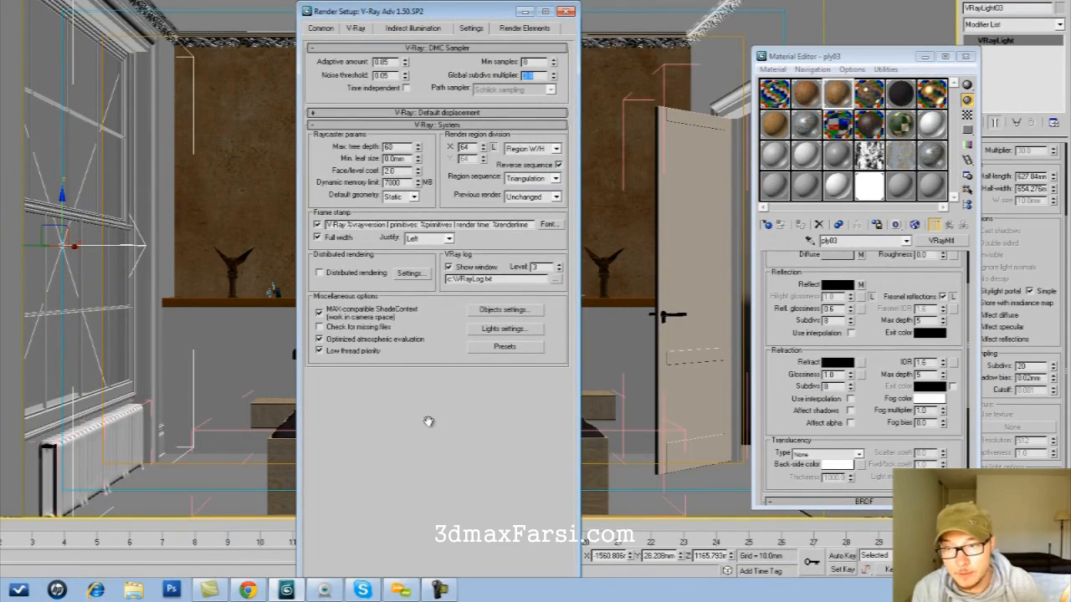
Examine the reflection and refraction subdivs of the WOOD_old_balka_brown material alongside the global subdivs multiplier.
left_click(869, 124)
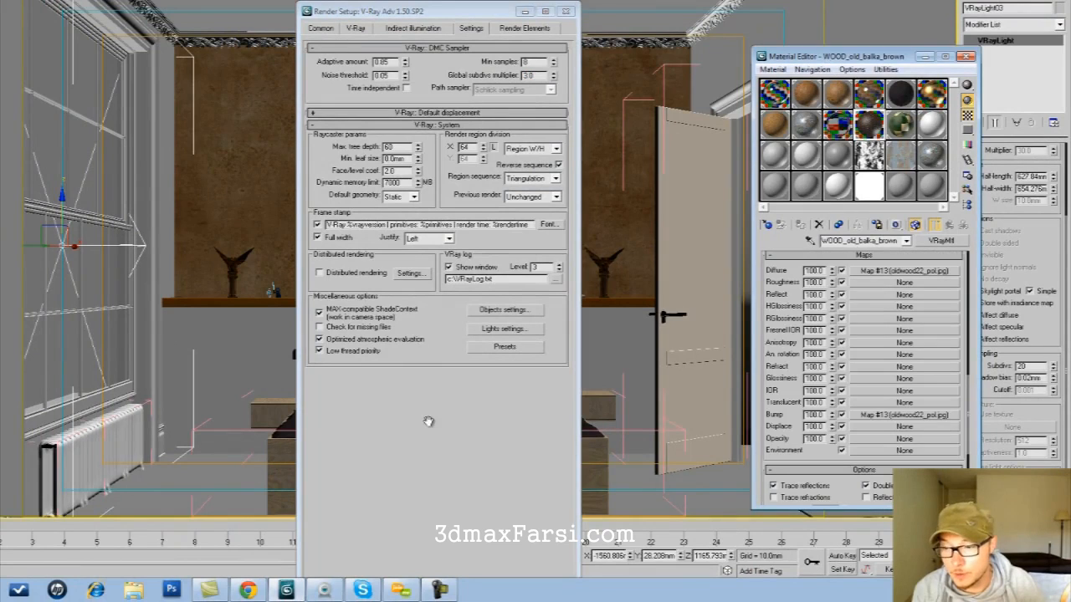
scroll(864, 376, "up", 5)
double_click(828, 373)
double_click(828, 439)
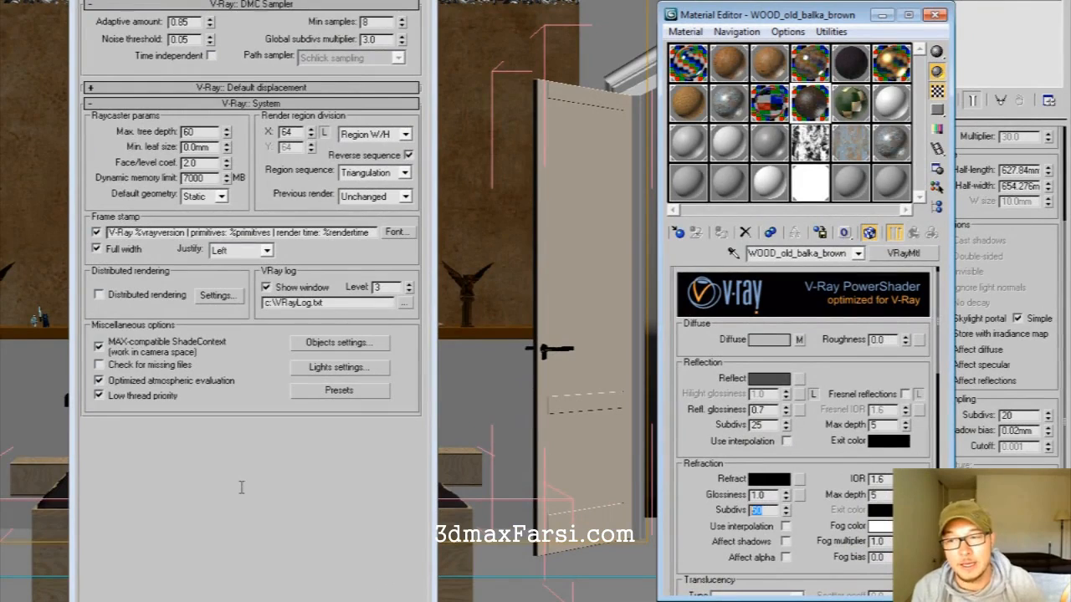
double_click(758, 424)
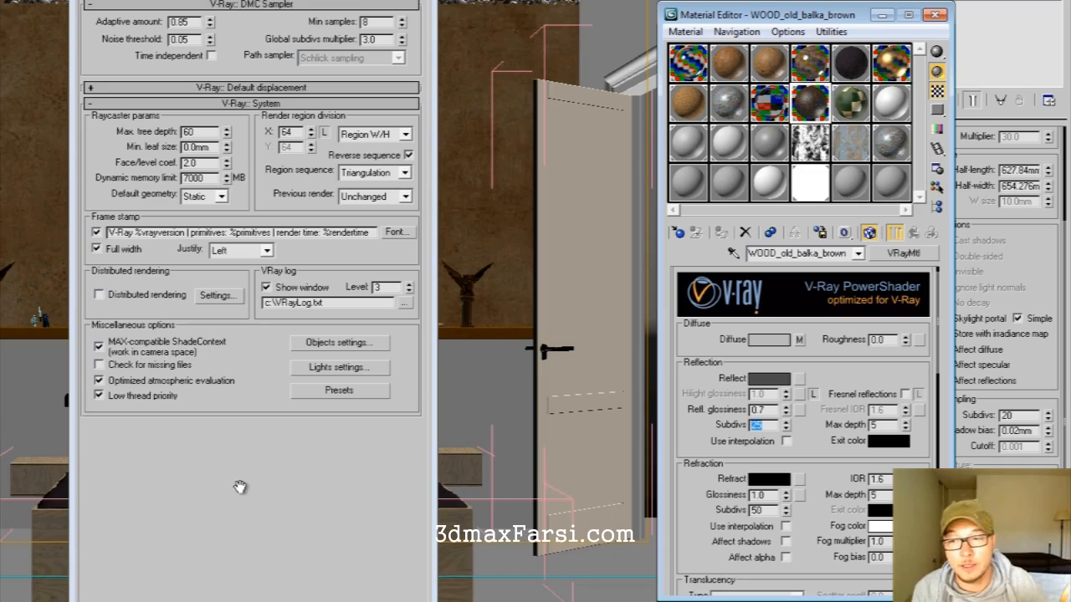
left_click(240, 487)
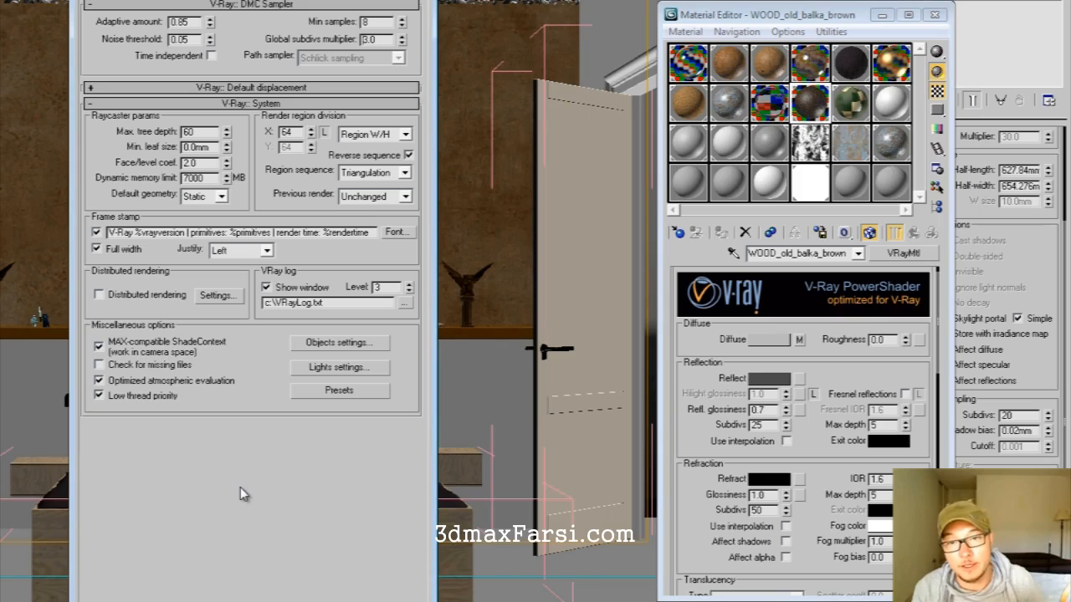
key("Tab")
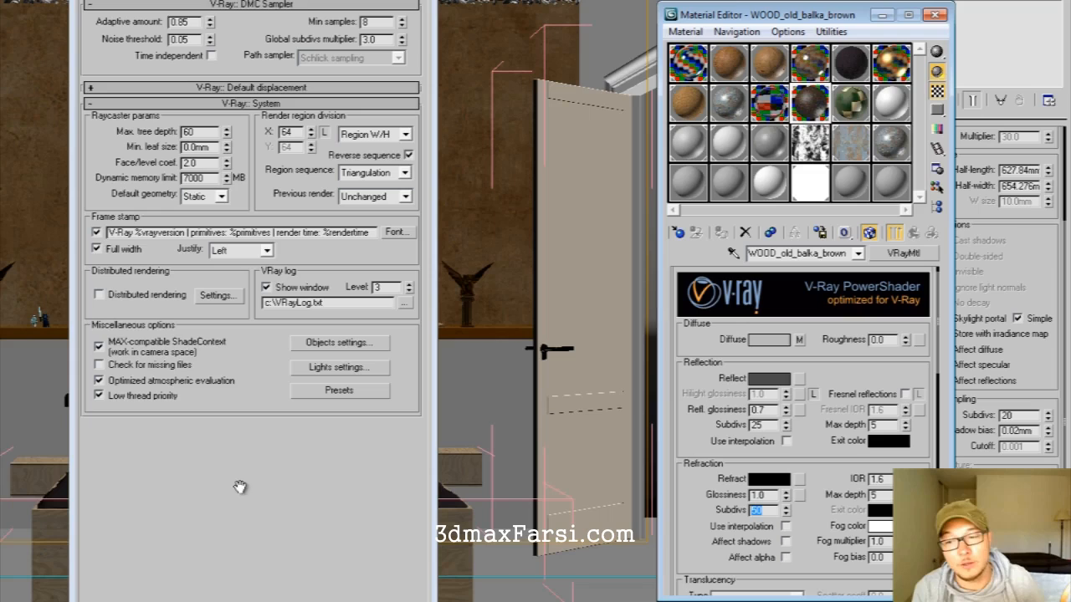
left_click(241, 487)
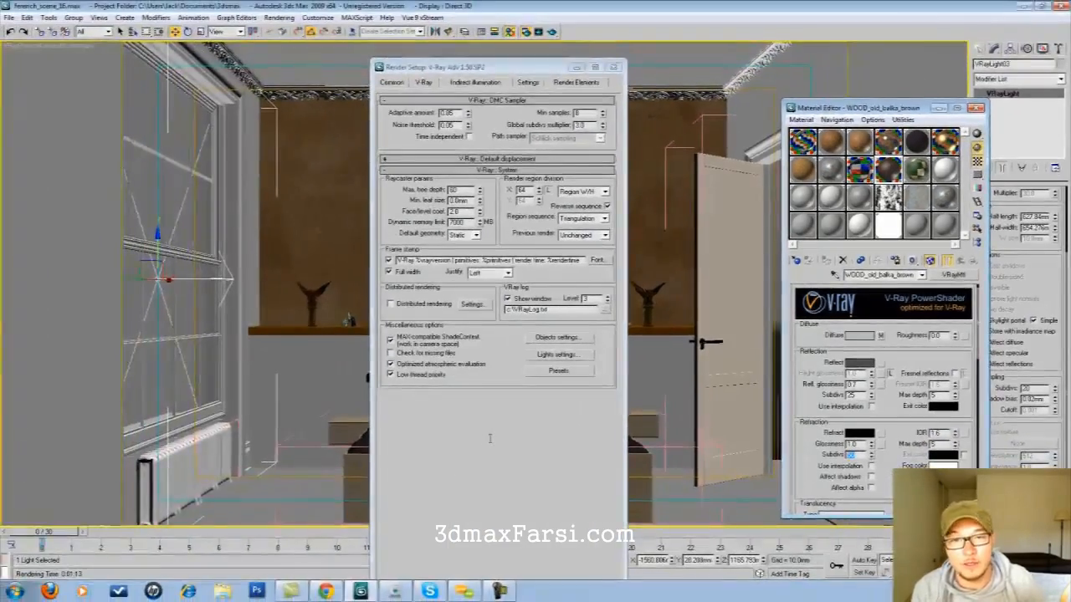
Set the DMC Sampler's global subdivs multiplier to 2.0 and its noise threshold to 0.005.
left_click(435, 454)
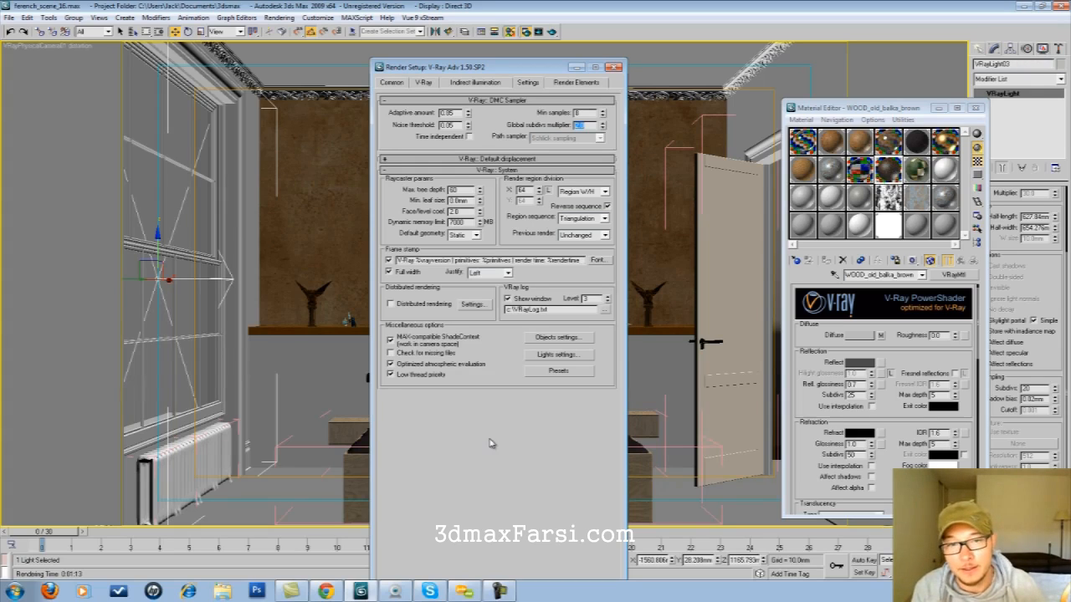
type("2")
type("0")
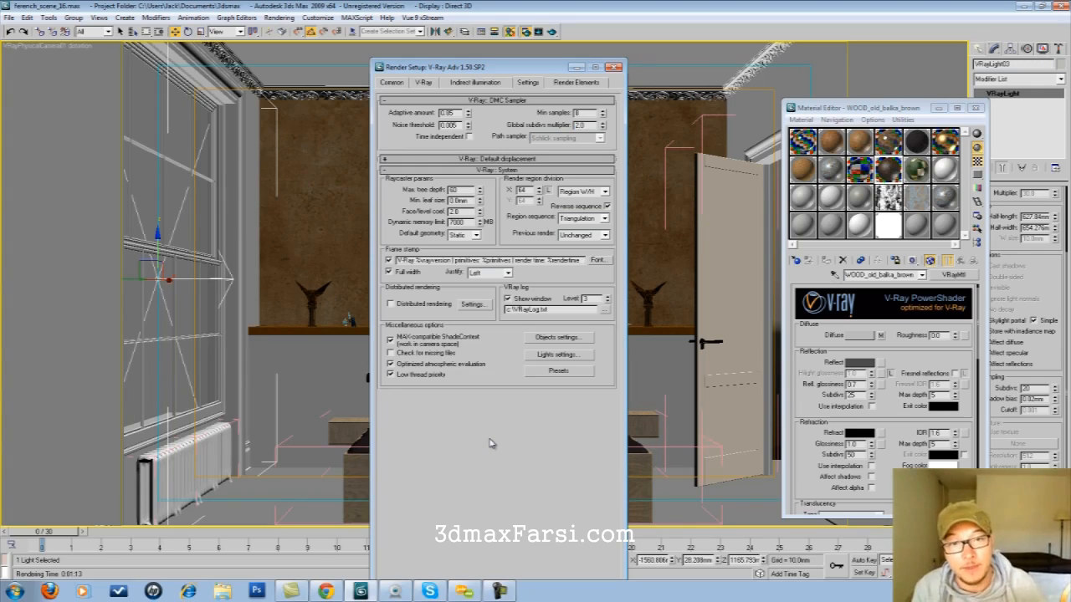
key("Return")
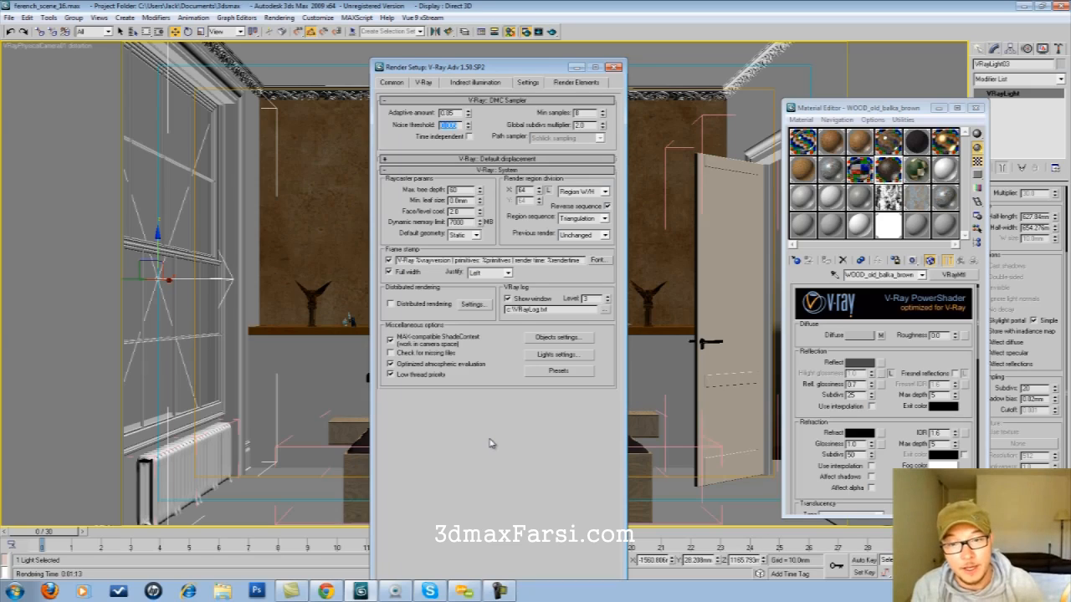
type("0.005")
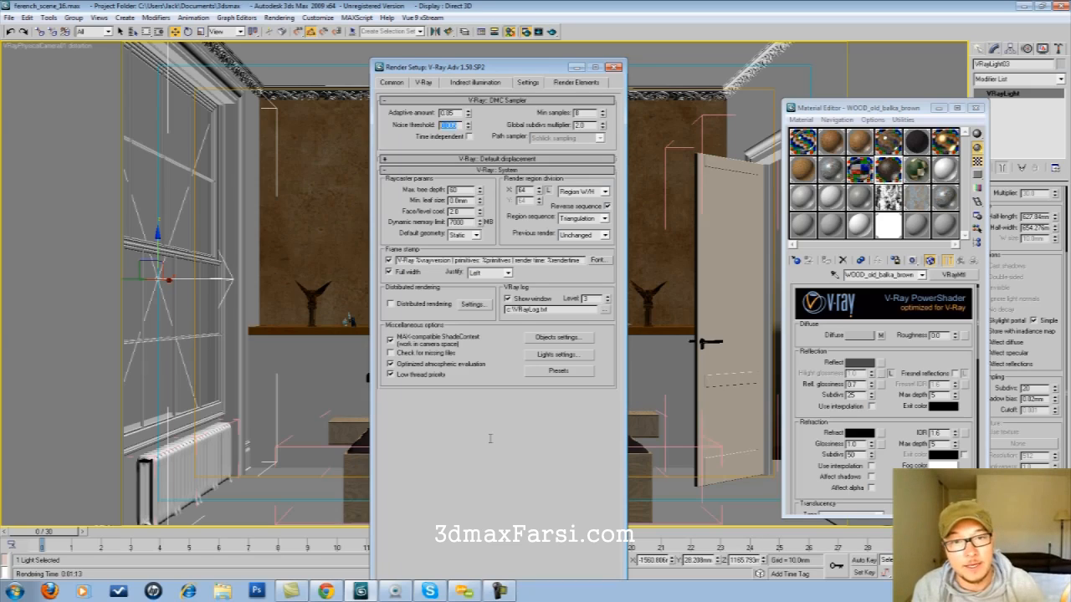
key("Return")
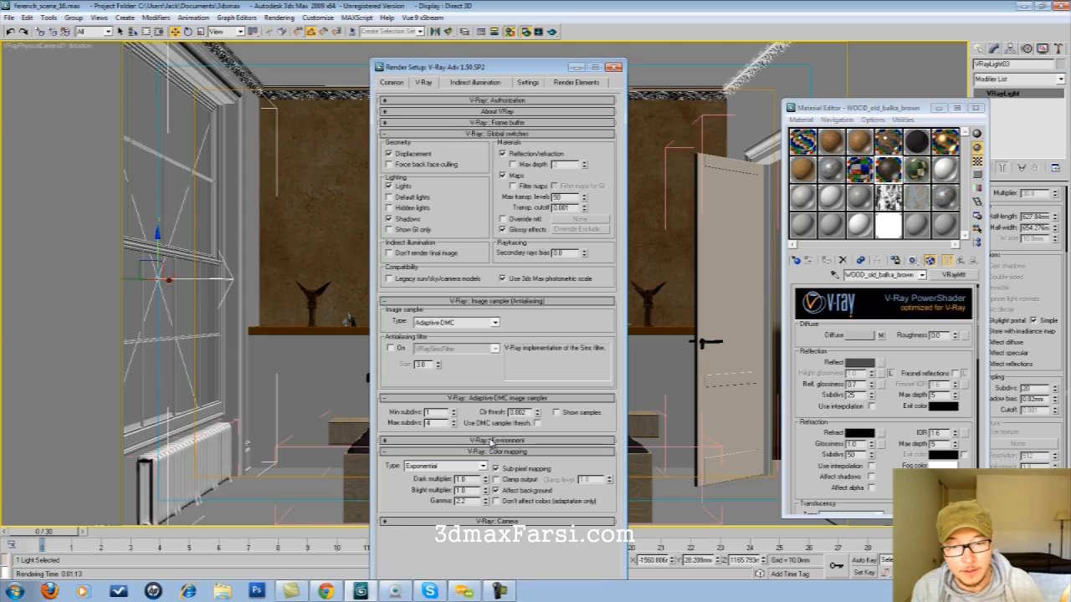
Check the Adaptive DMC image sampler's color threshold and bring up the Render Elements settings.
key("Tab")
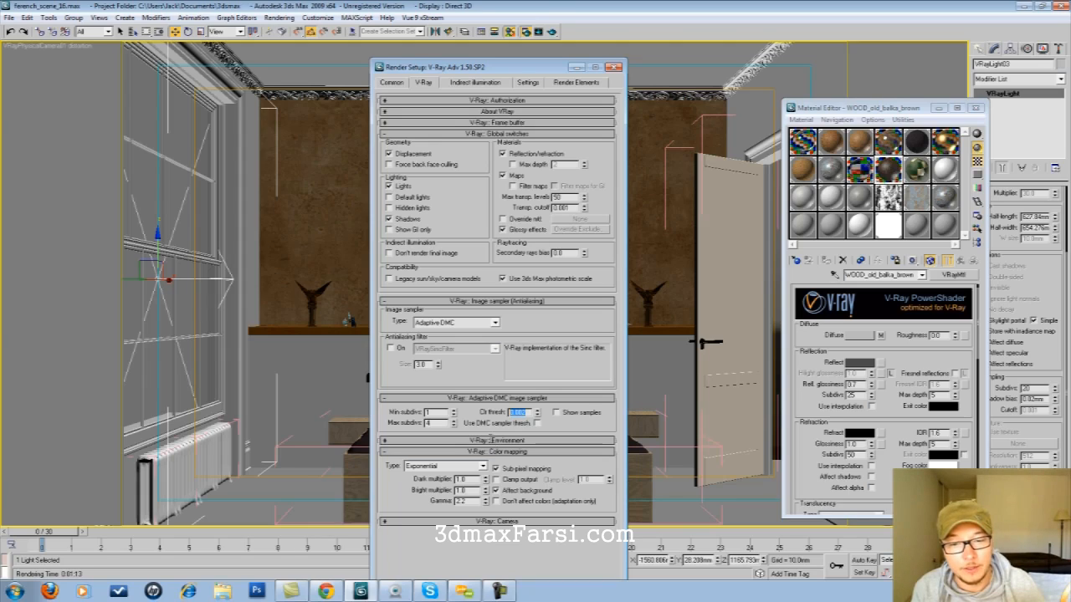
key("ctrl+Tab")
key("ctrl+Tab")
key("ctrl+Tab")
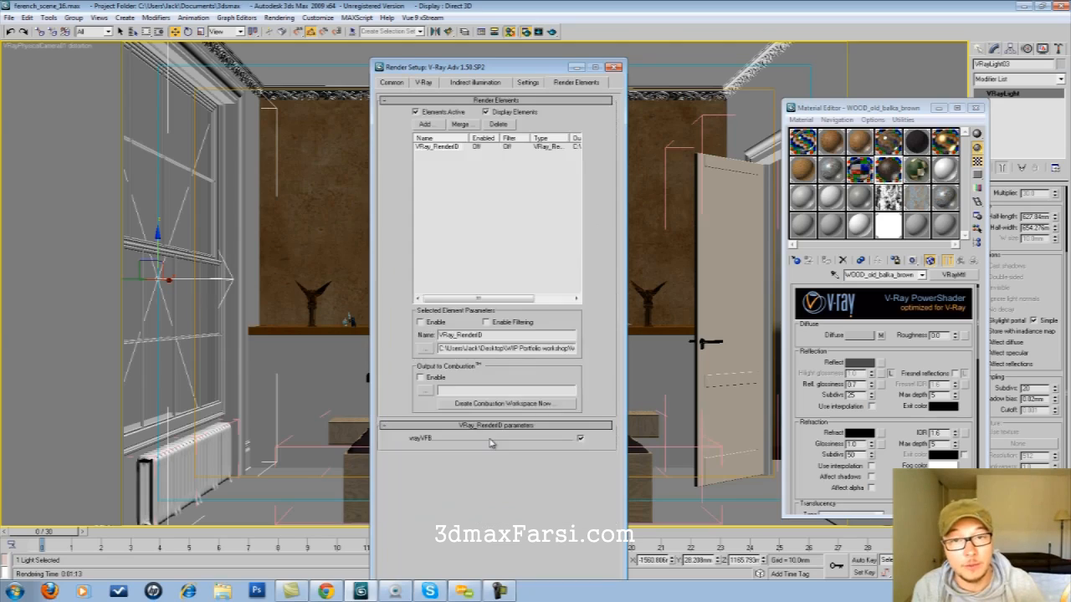
Try a noise threshold of 0.002 in the DMC Sampler and put it back to 0.005.
key("ctrl+shift+Tab")
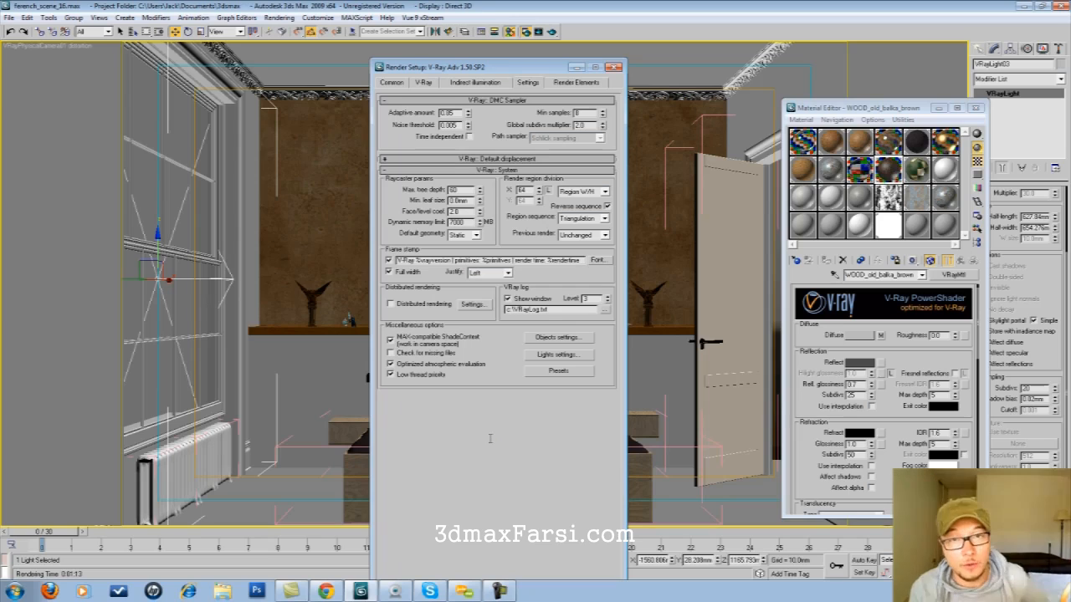
key("Tab")
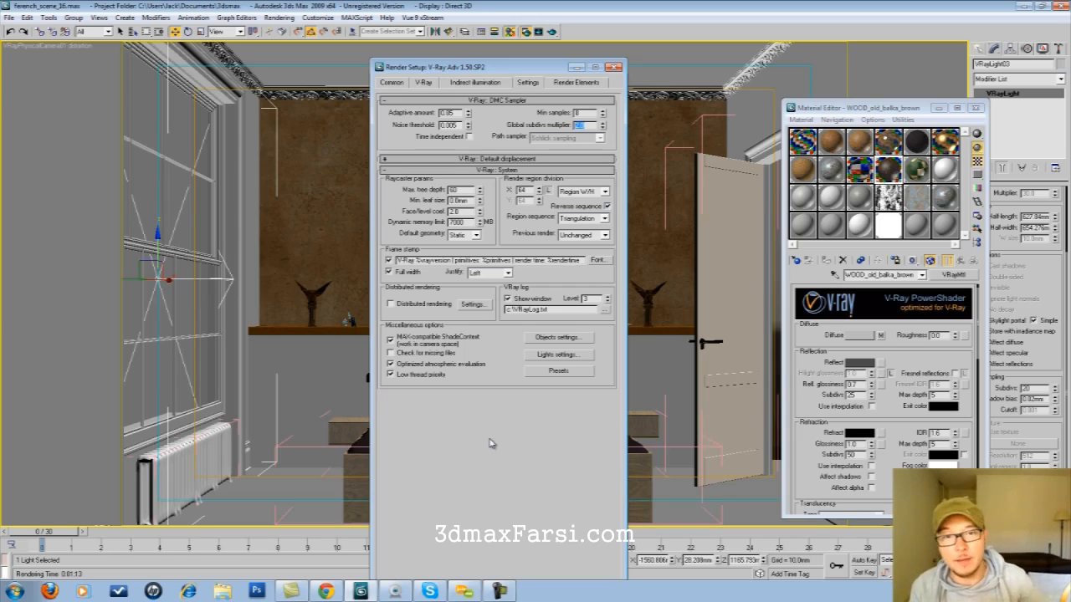
key("shift+Tab")
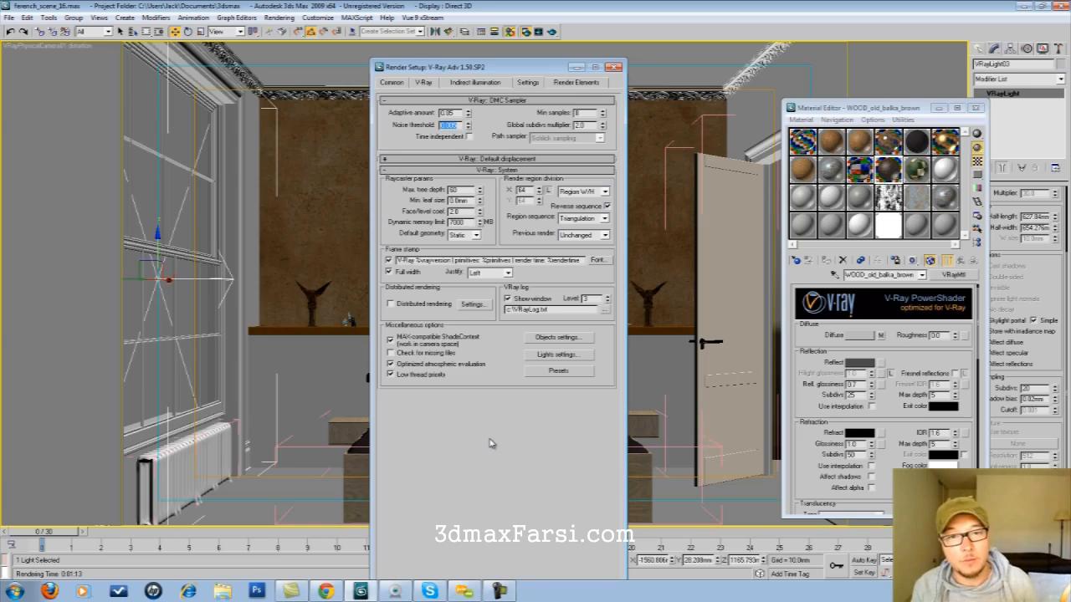
key("Left")
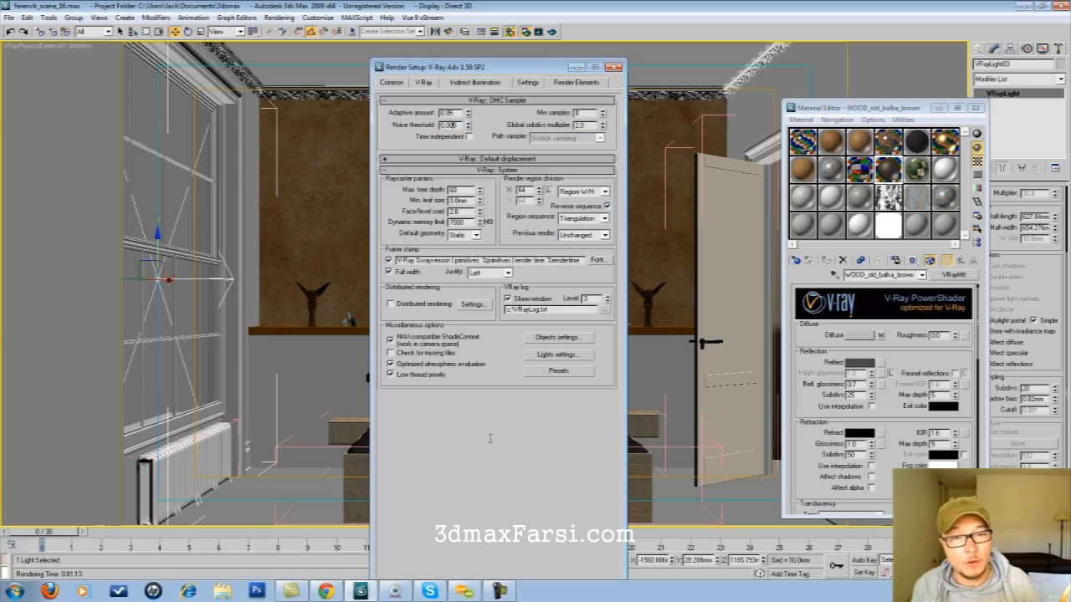
type("2")
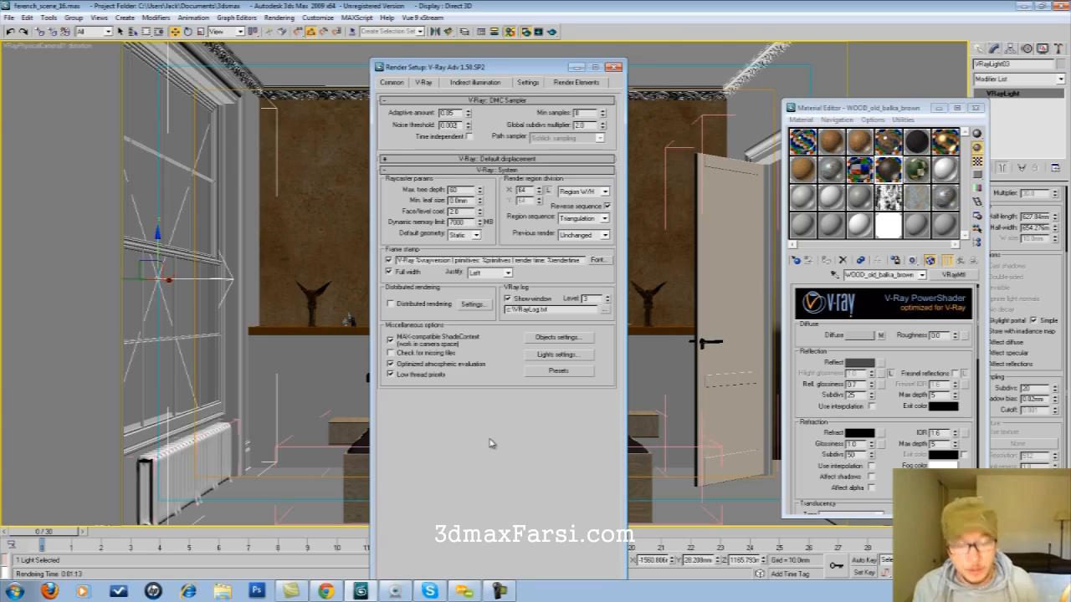
key("BackSpace")
type("5")
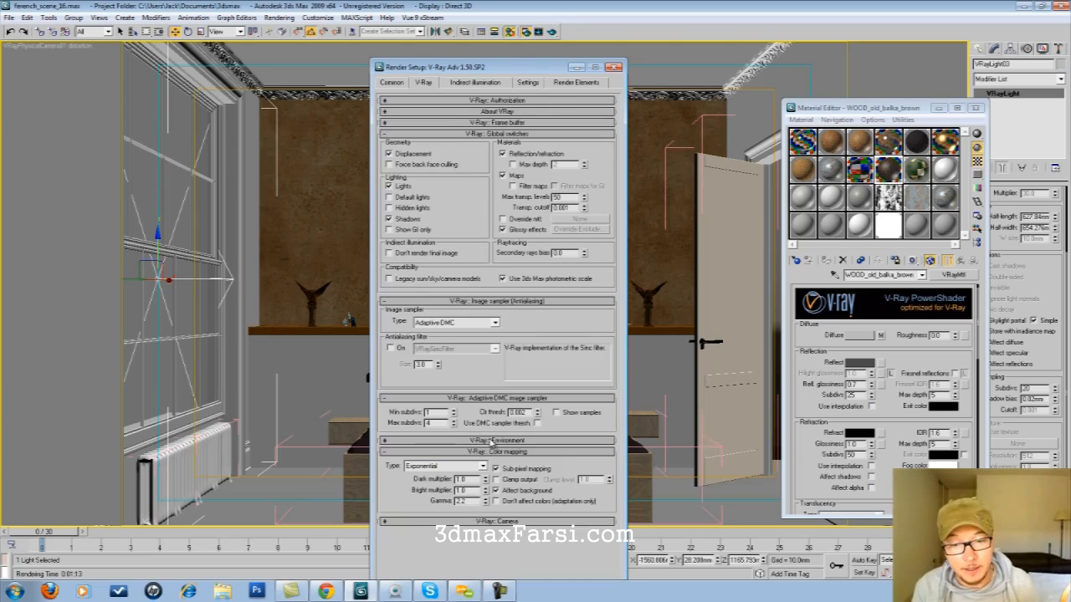
Compare the Adaptive DMC image sampler's color threshold and its DMC sampler threshold option with the DMC Sampler's noise threshold.
key("Tab")
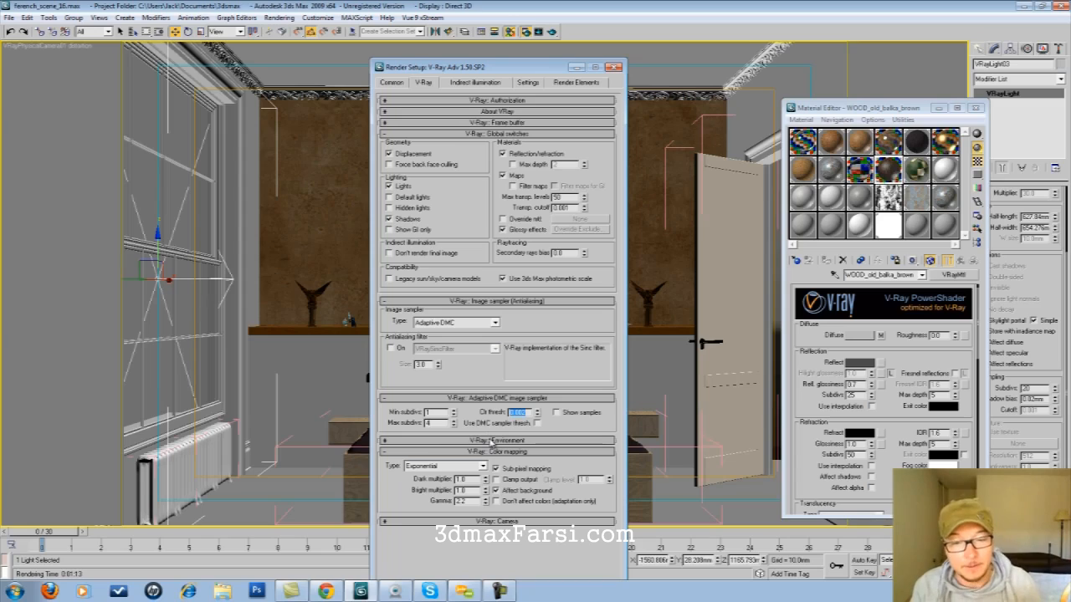
key("Tab")
key("space")
key("space")
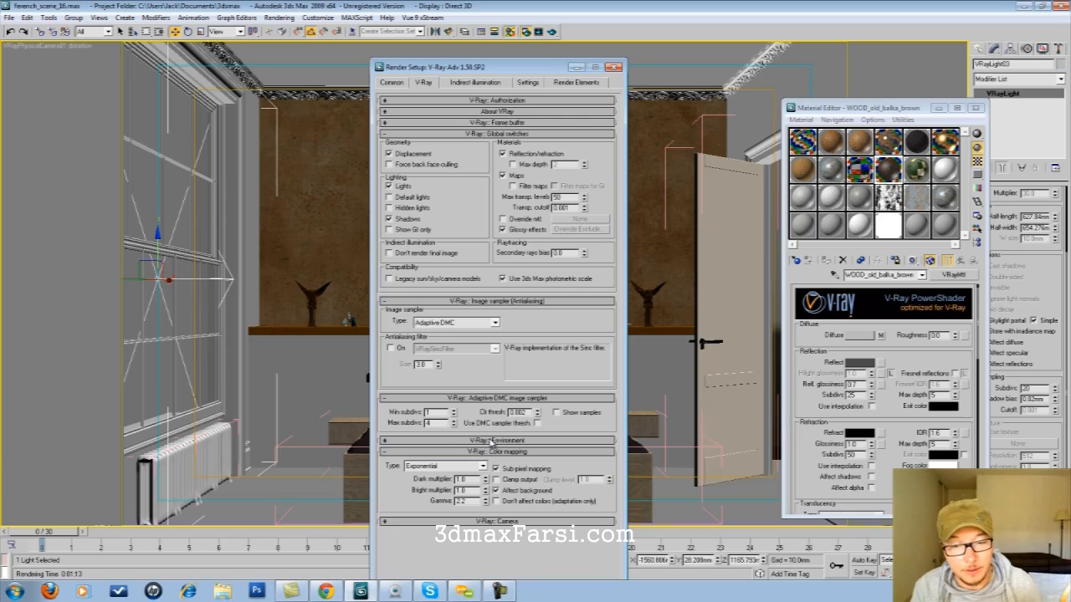
key("shift+Tab")
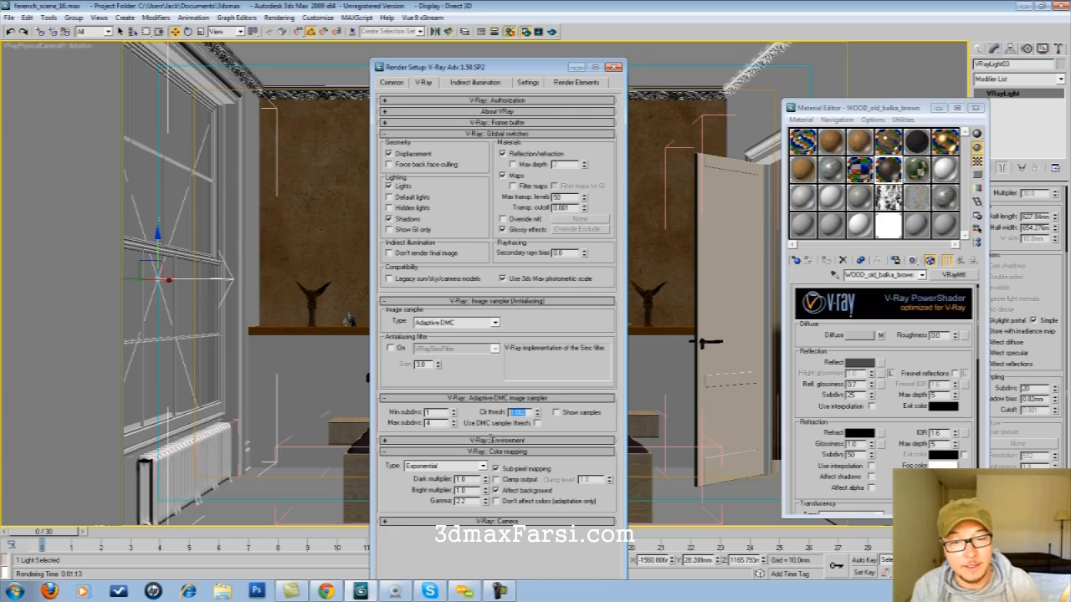
key("ctrl+Tab")
key("ctrl+Tab")
key("Tab")
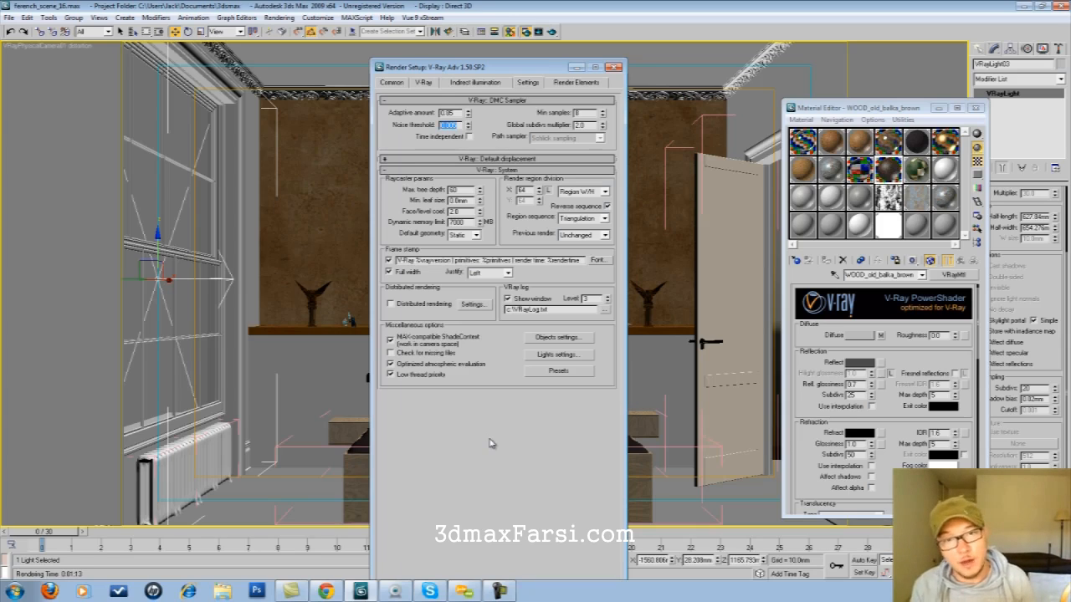
left_click(489, 443)
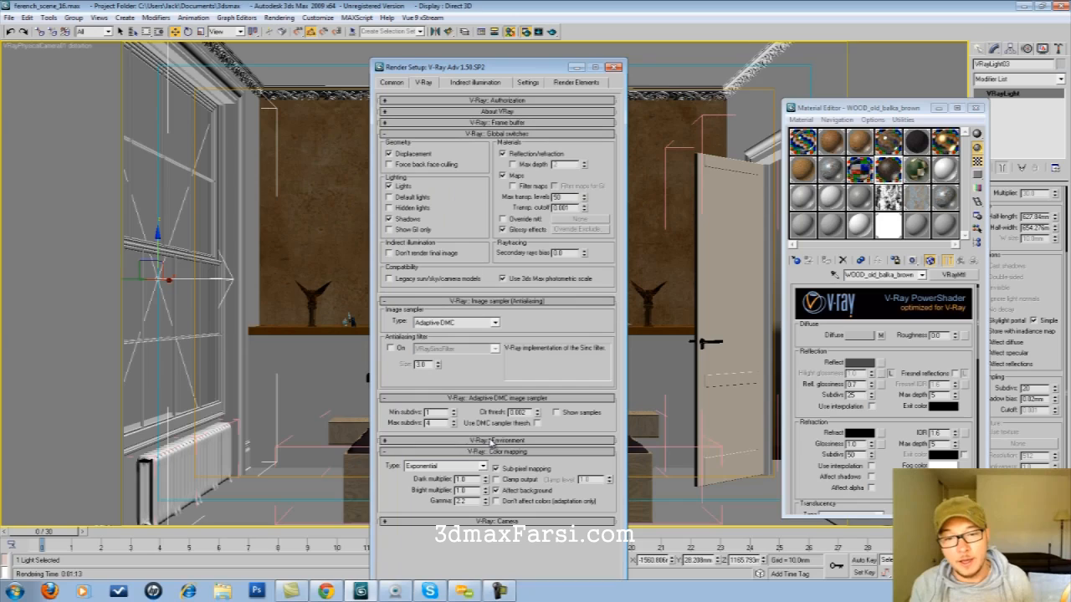
Turn on the antialiasing filter, browse the available filter types and keep VRaySincFilter.
key("ctrl+s")
key("Tab")
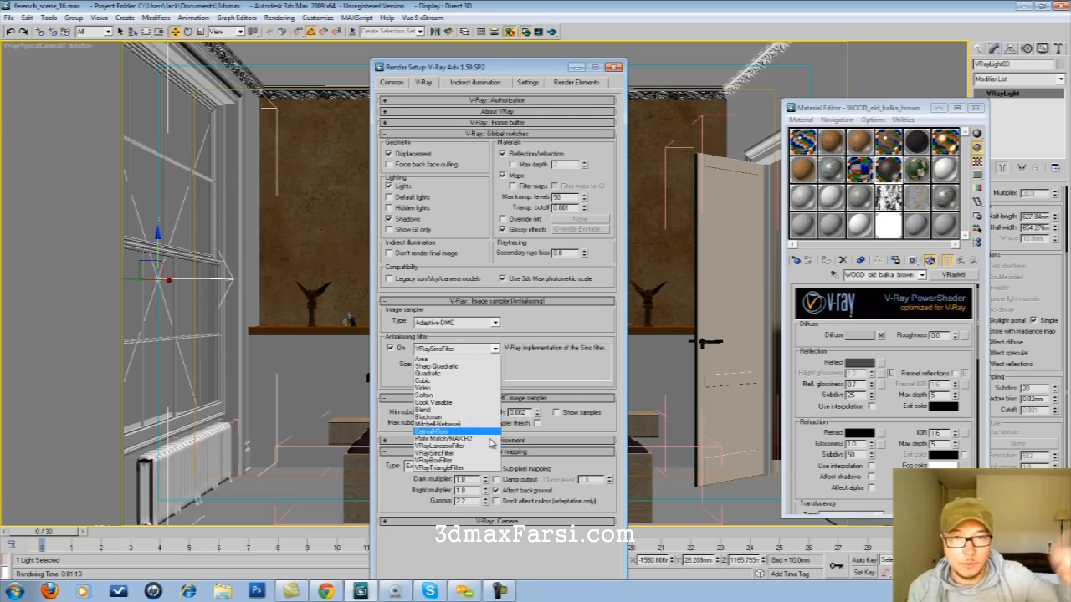
key("Up")
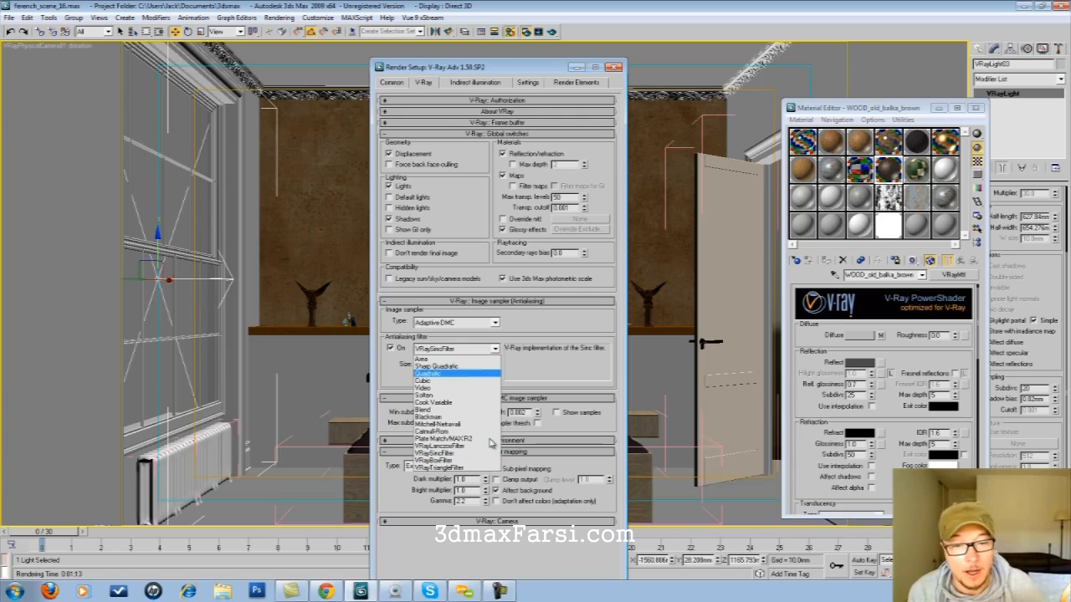
key("Down")
key("Down")
key("Down")
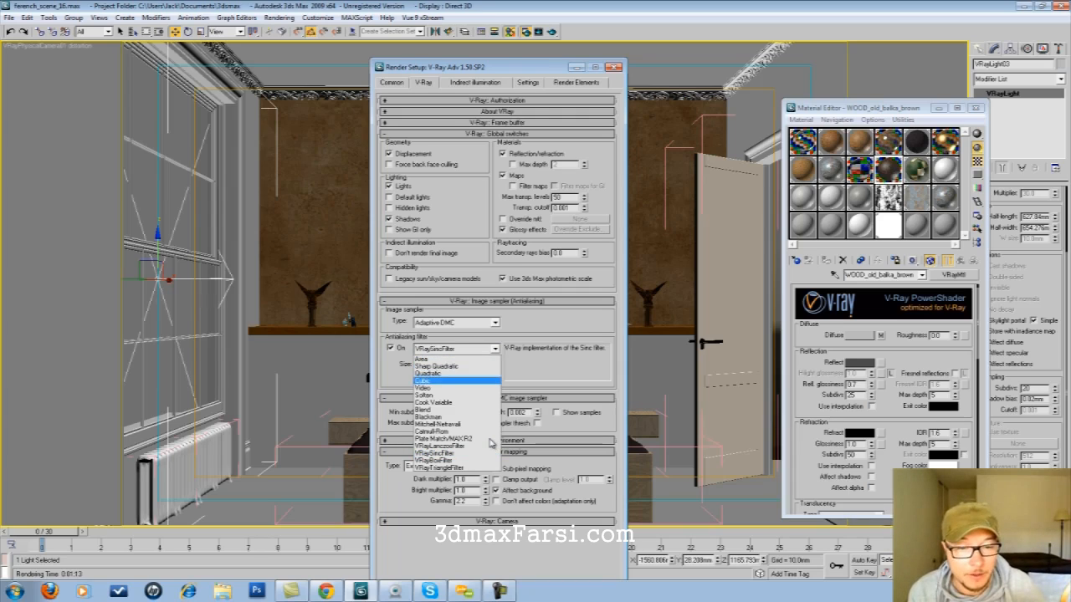
key("Down")
key("Up")
key("Up")
key("Up")
key("Up")
key("Down")
key("Down")
key("Down")
key("Down")
key("Up")
key("Up")
key("Up")
key("Up")
key("Up")
key("Down")
key("Down")
key("Down")
key("Down")
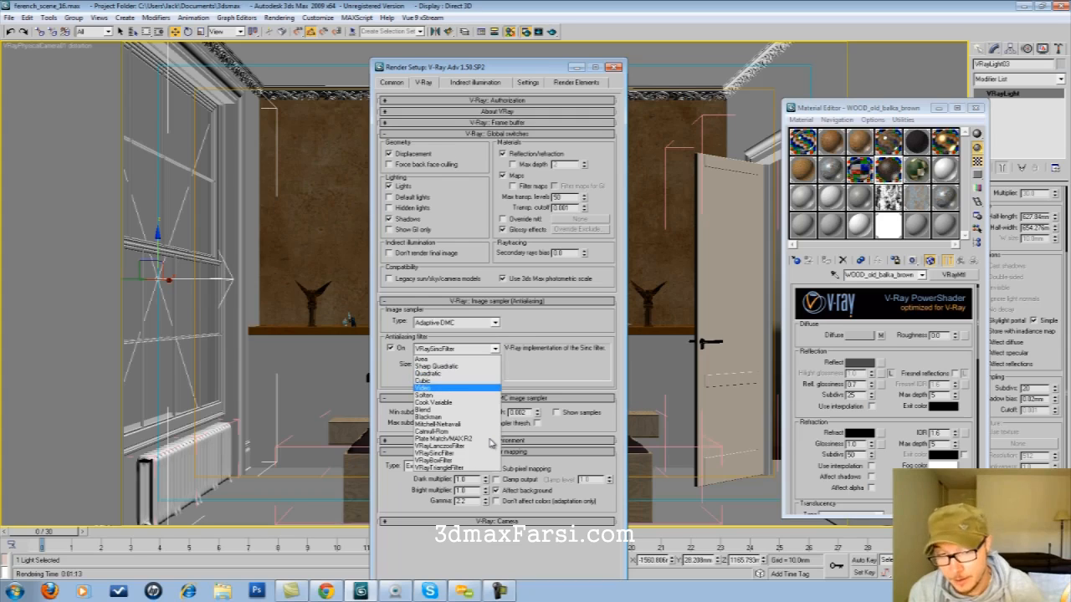
key("Up")
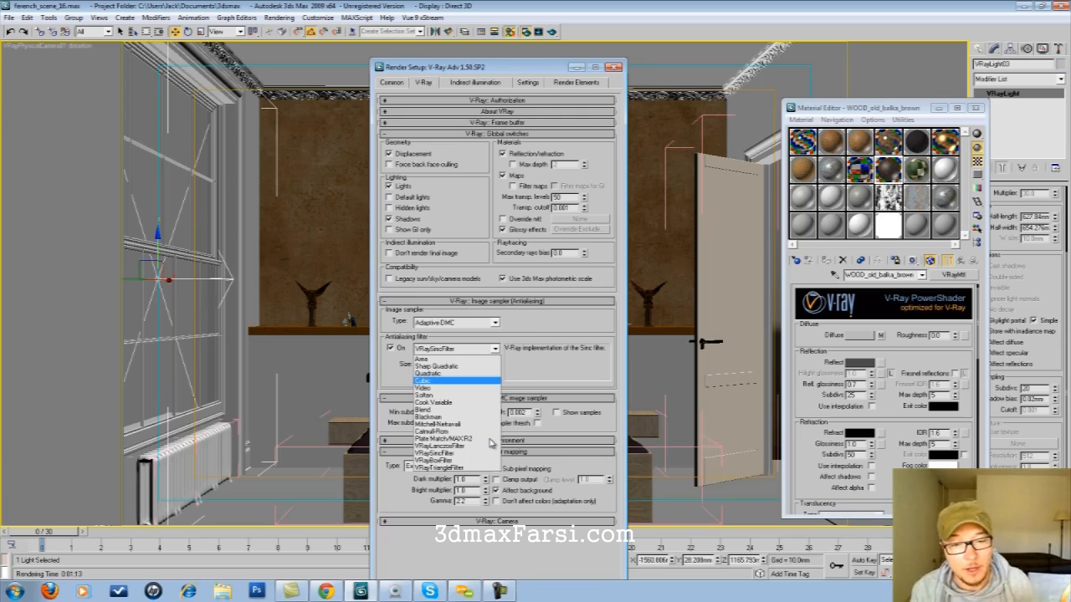
key("Down")
key("Down")
key("Down")
key("Down")
key("Down")
key("Down")
key("Down")
key("Up")
key("Up")
key("Down")
key("Down")
key("Up")
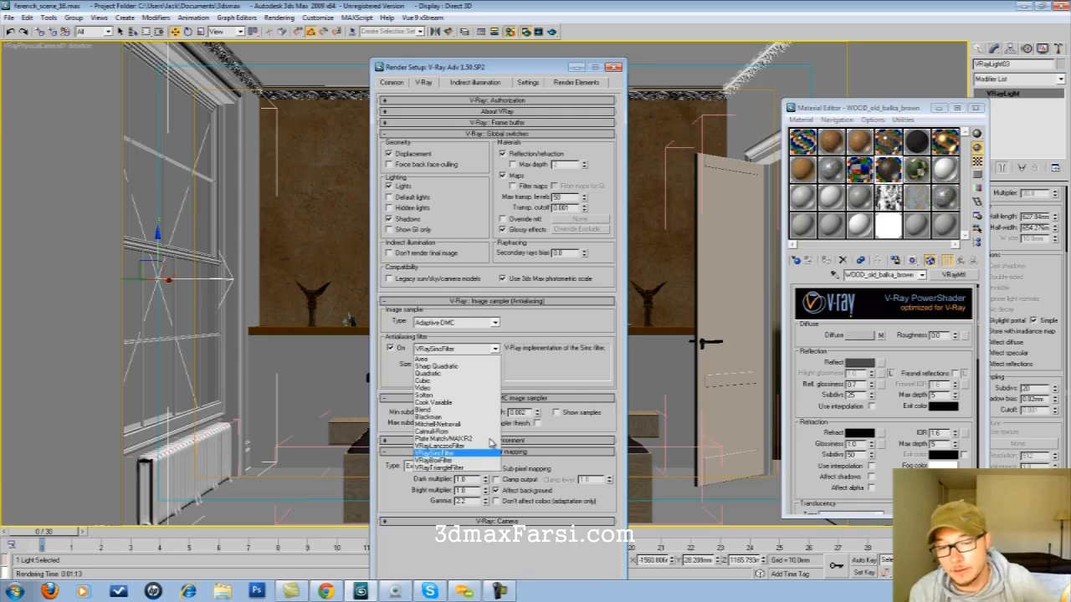
left_click(491, 443)
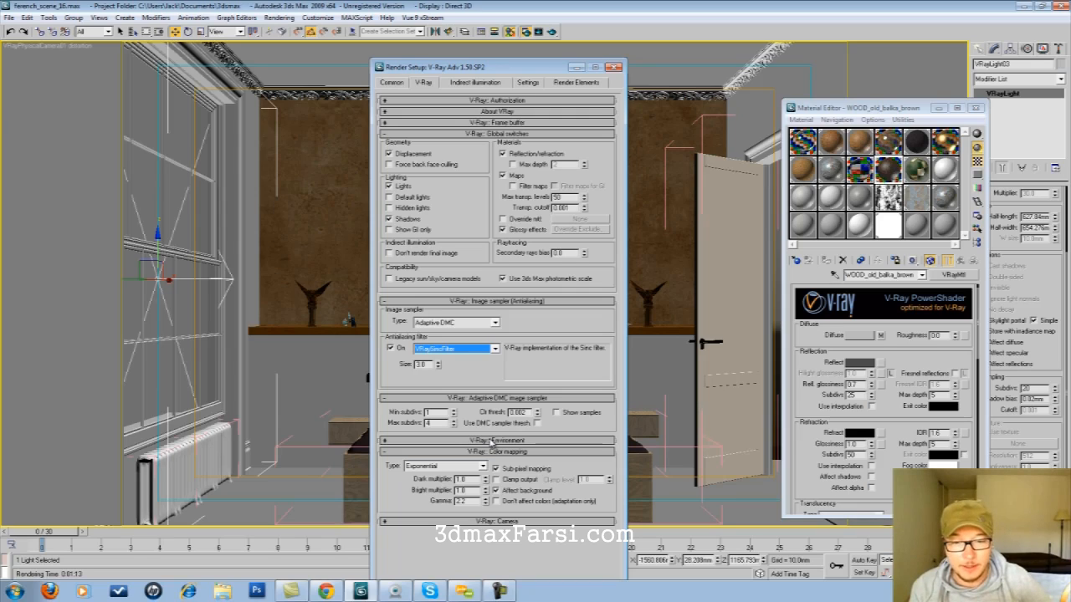
Try 50 for both the HSph. subdivs and the interpolation samples of the irradiance map.
left_click(490, 441)
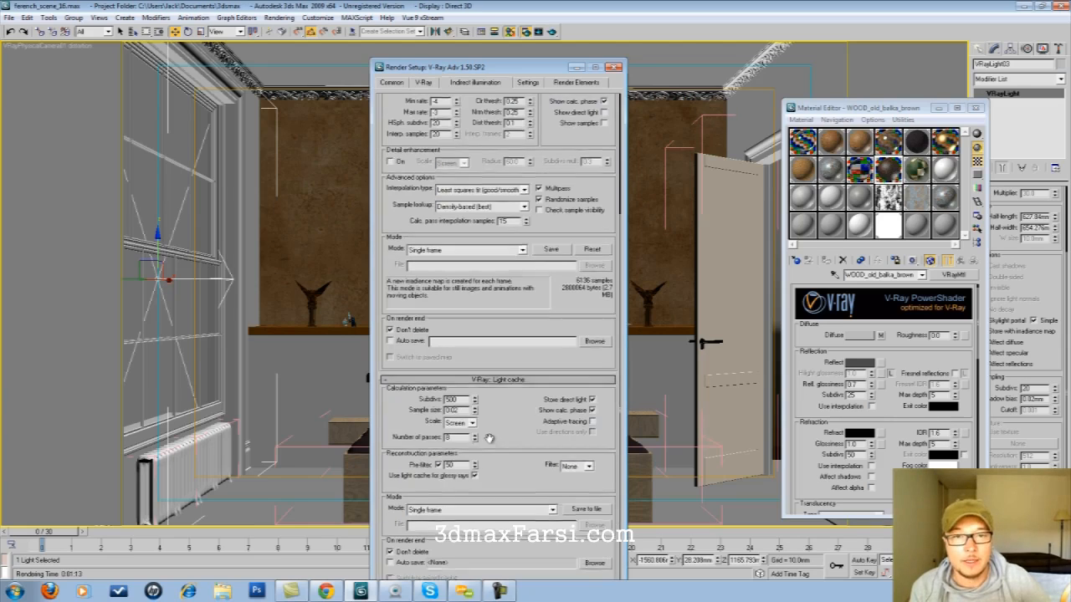
scroll(489, 439, "up", 5)
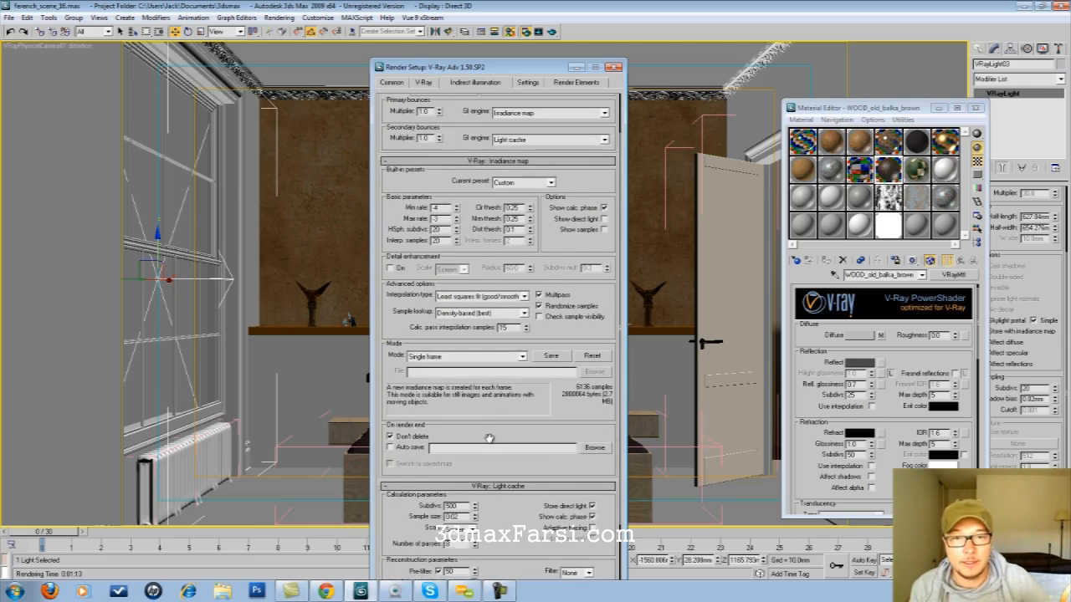
scroll(490, 438, "down", 3)
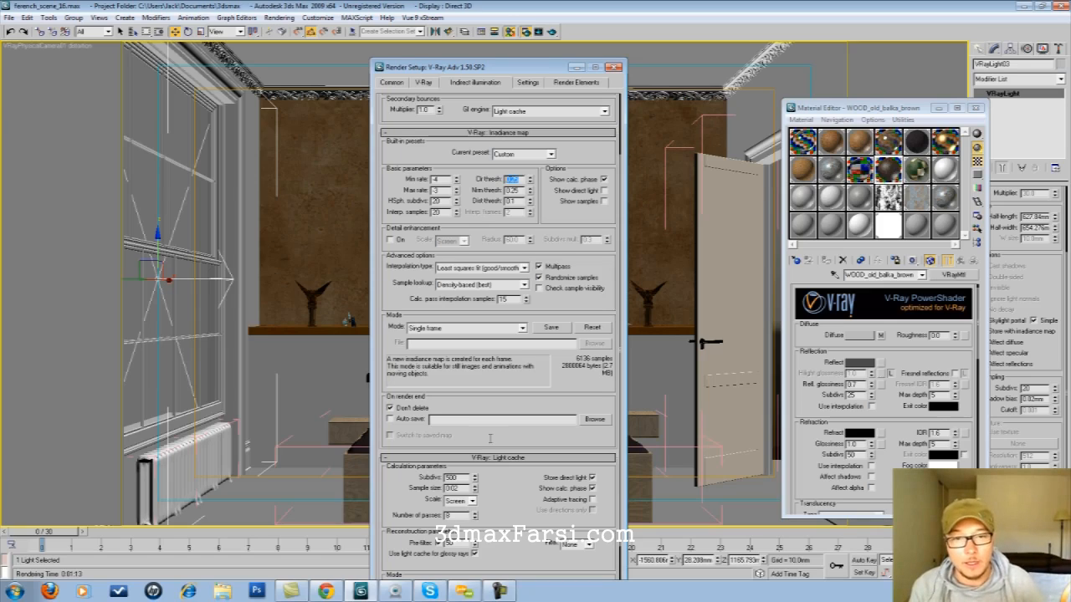
key("Tab")
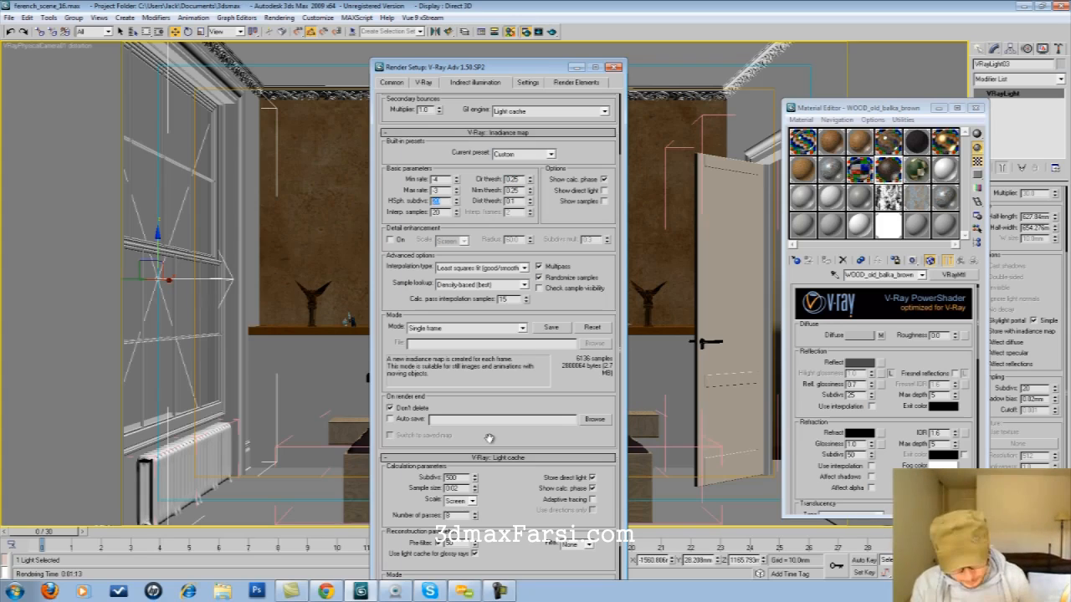
type("50")
key("Tab")
type("50")
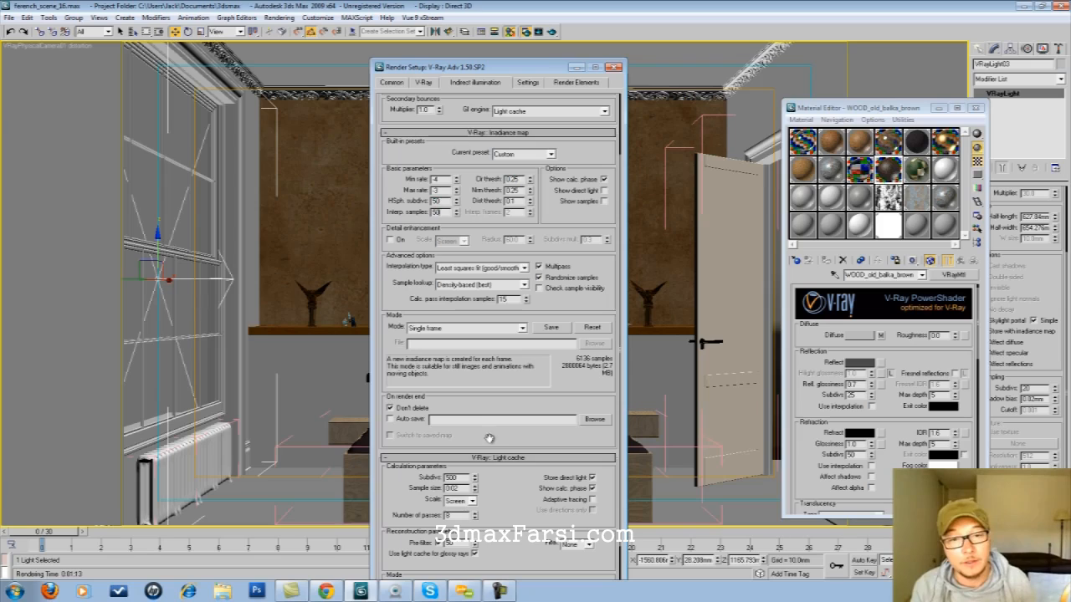
Try 100 and then 150 for the irradiance map's HSph. subdivs and interpolation samples.
key("shift+Tab")
type("100")
key("Tab")
type("100")
key("shift+Tab")
type("150")
key("Tab")
type("150")
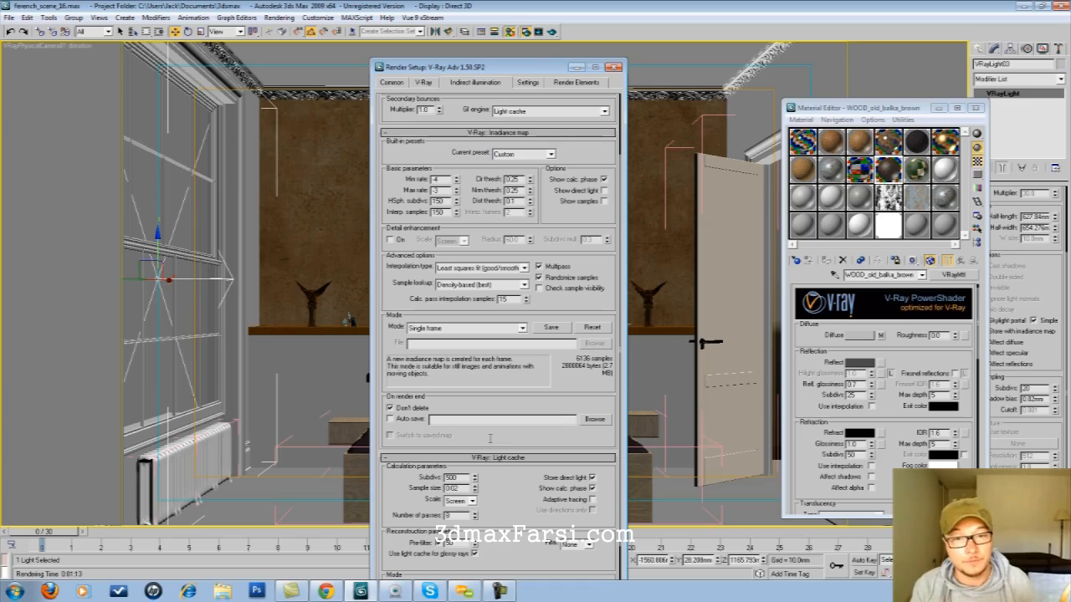
key("Return")
key("Tab")
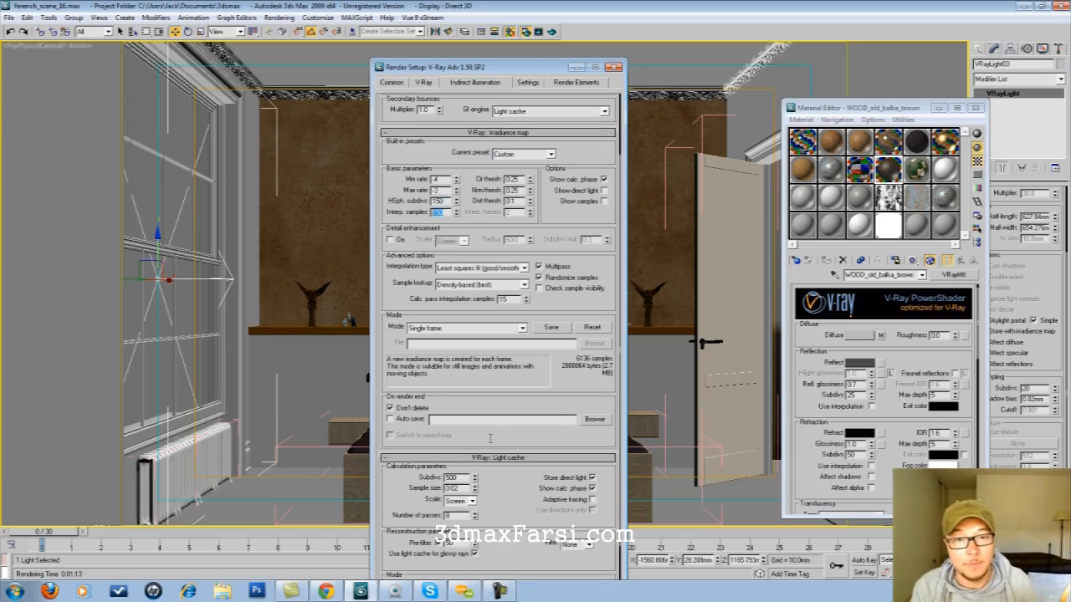
Set the irradiance map's HSph. subdivs and interpolation samples to 200 each.
key("shift+Tab")
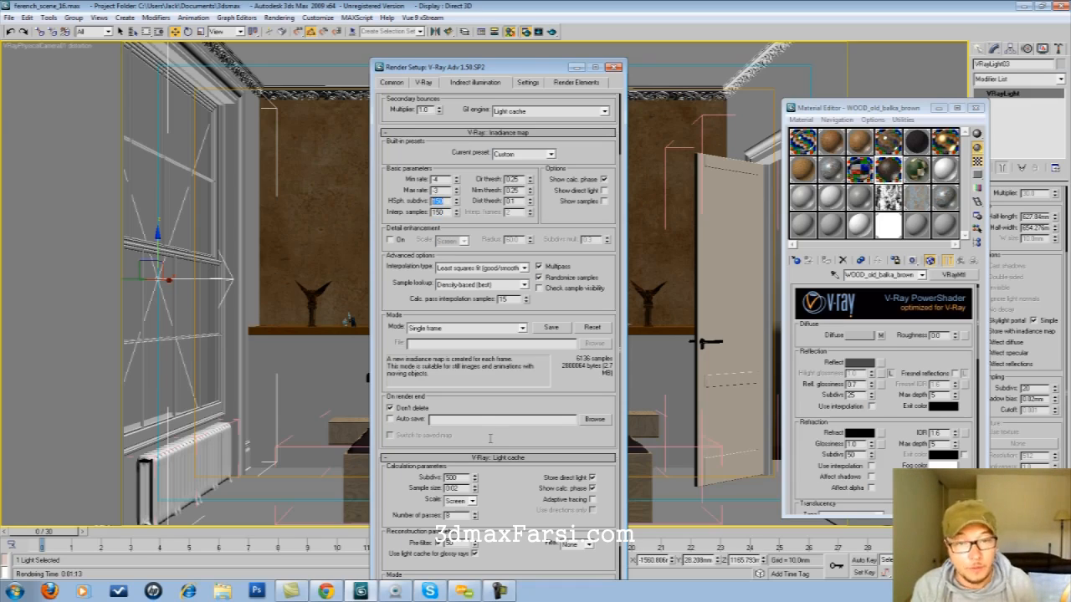
type("200")
key("Tab")
type("200")
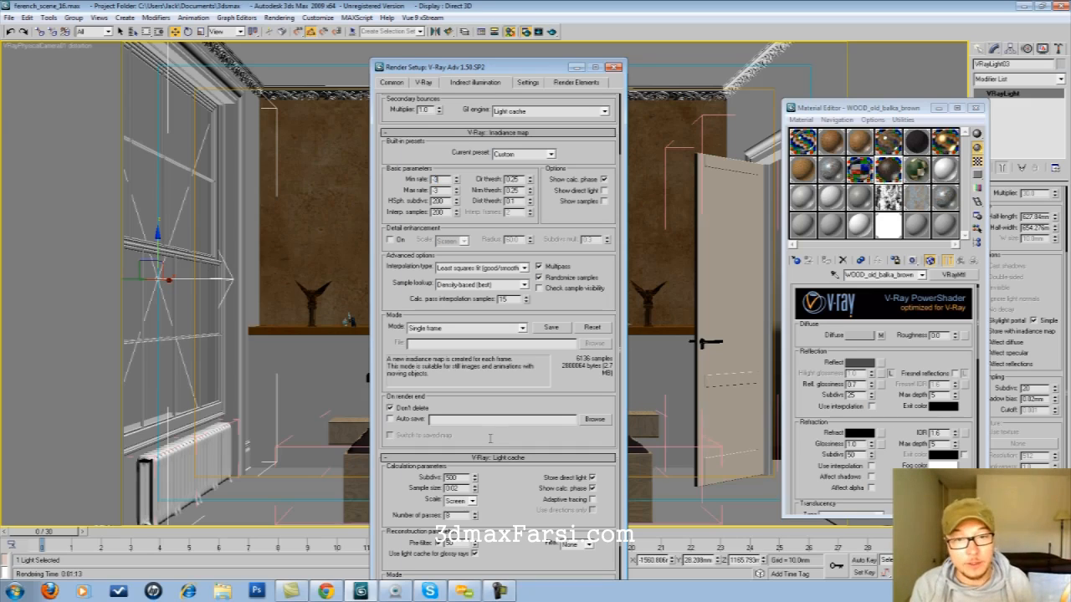
Set the irradiance map's min rate to -3 and max rate to -1, applying the Medium preset and returning to Custom.
key("Tab")
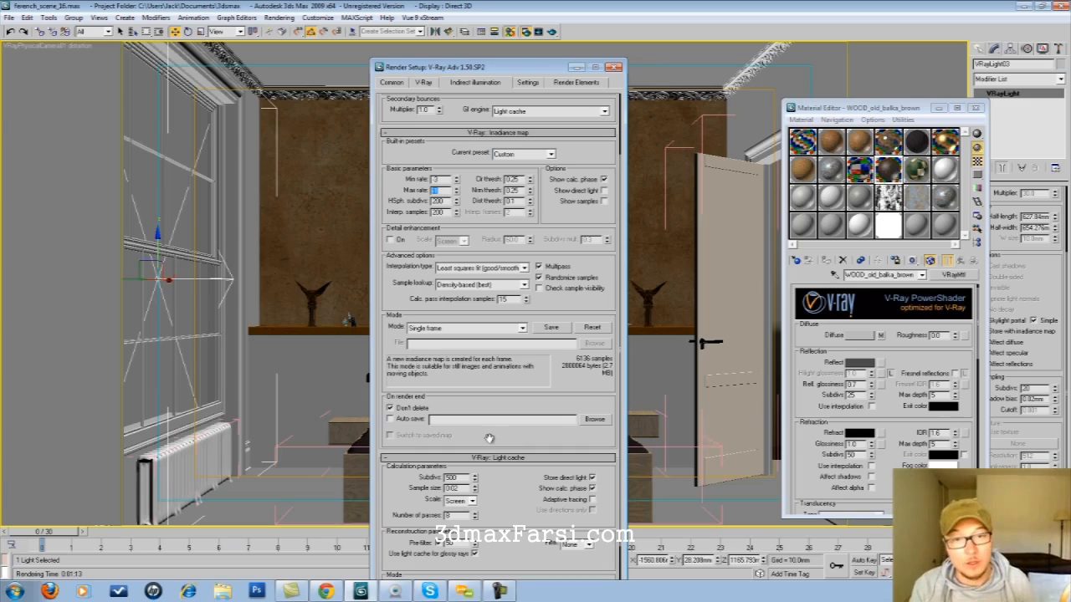
key("shift+Tab")
key("alt+Down")
key("Down")
key("Return")
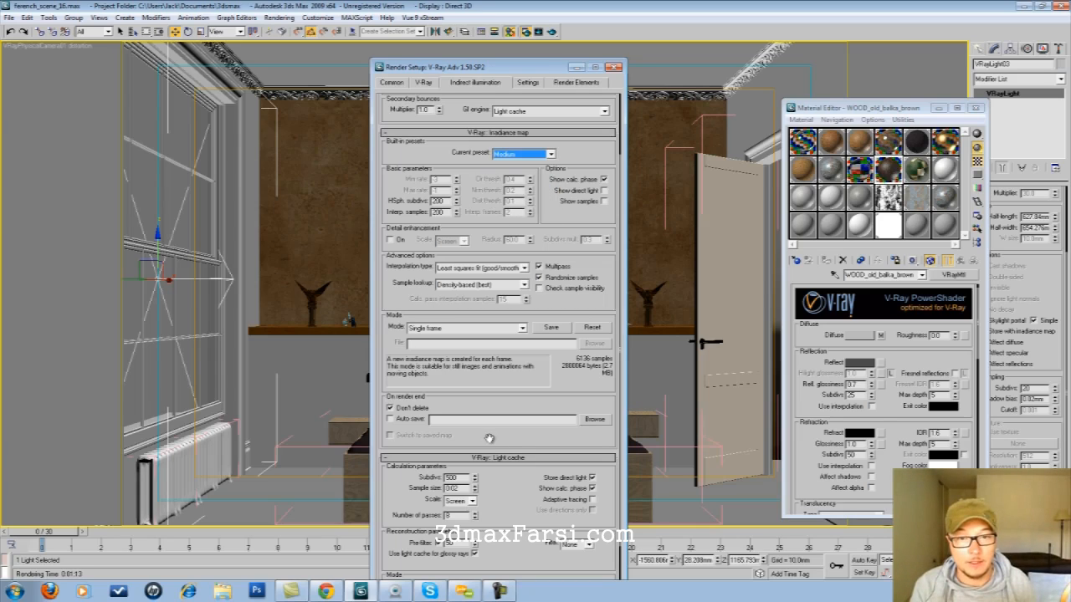
key("alt+Down")
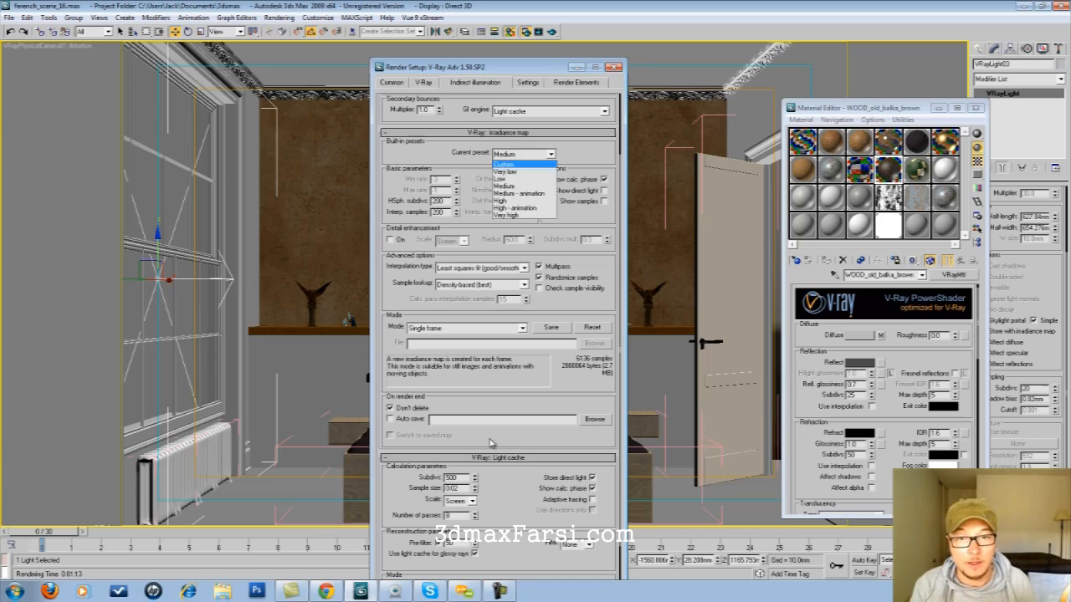
key("Return")
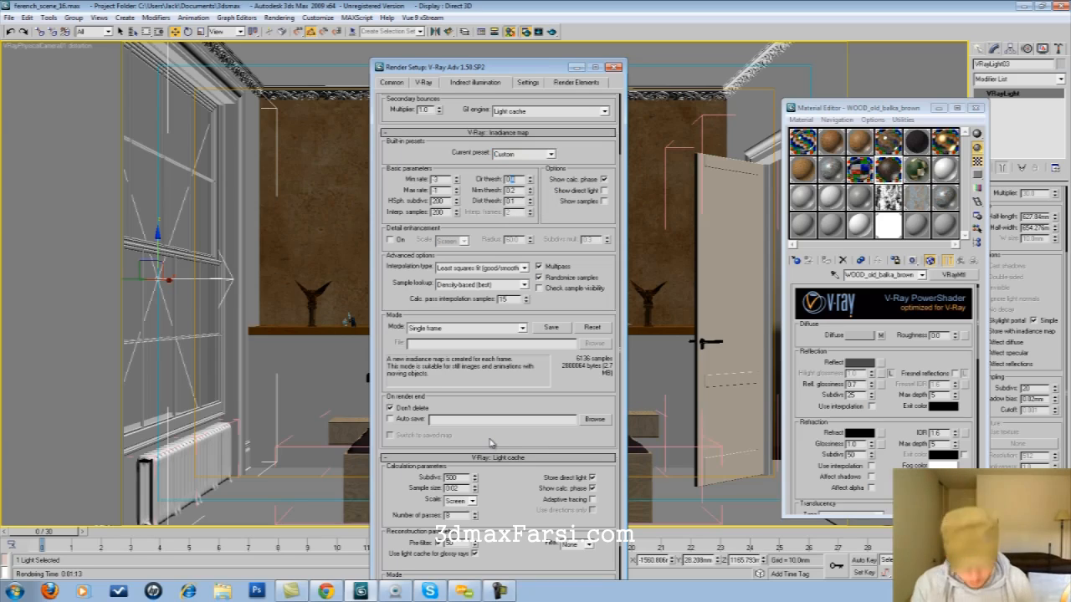
Set the irradiance map's color and normal thresholds to 0.25 and the light cache subdivs to 1000.
type("5")
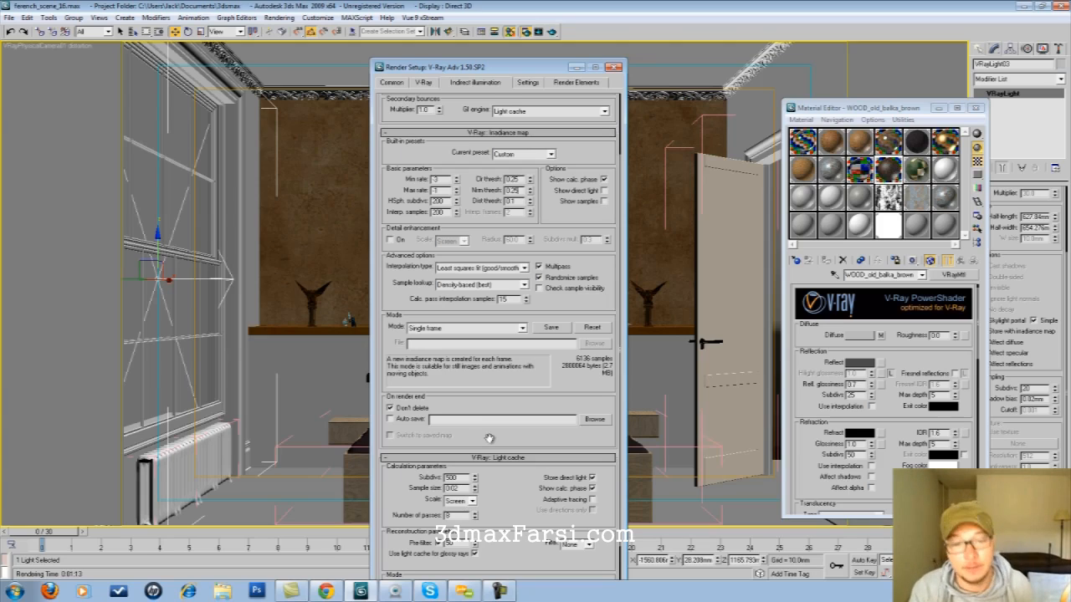
scroll(489, 439, "down", 3)
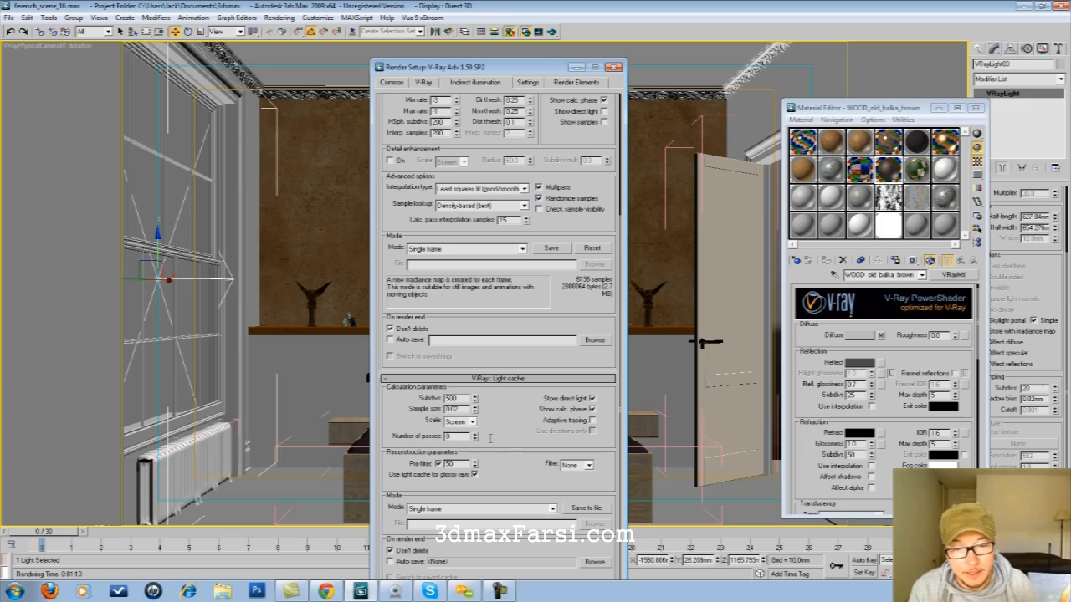
type("1000")
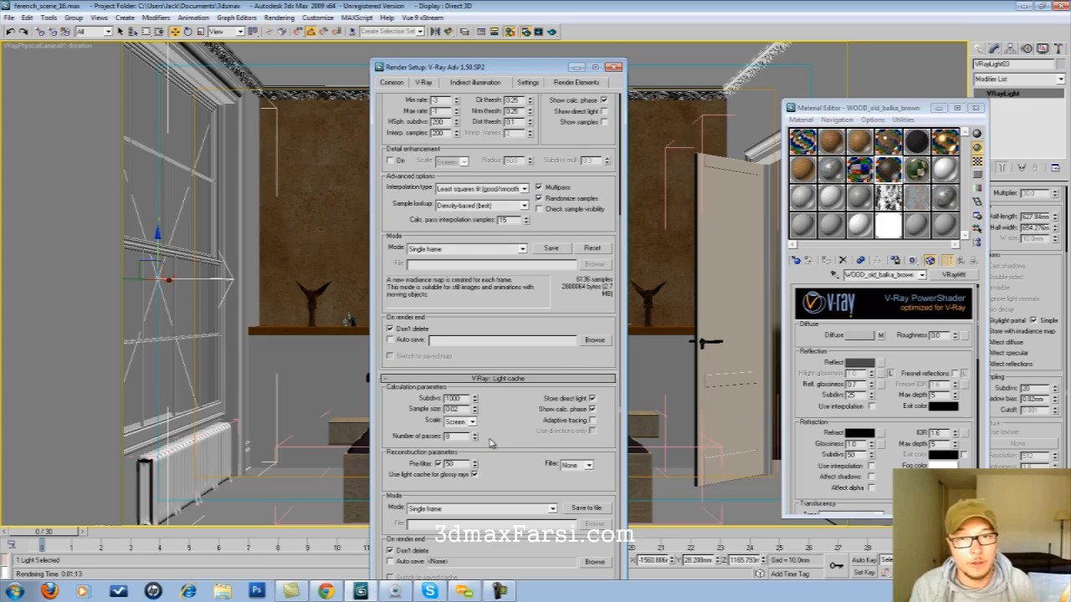
Set the DMC sampler's global subdivs multiplier to 1.0 and noise threshold to 0.05, and disable the antialiasing filter while using the DMC sampler threshold.
key("ctrl+Tab")
type("1")
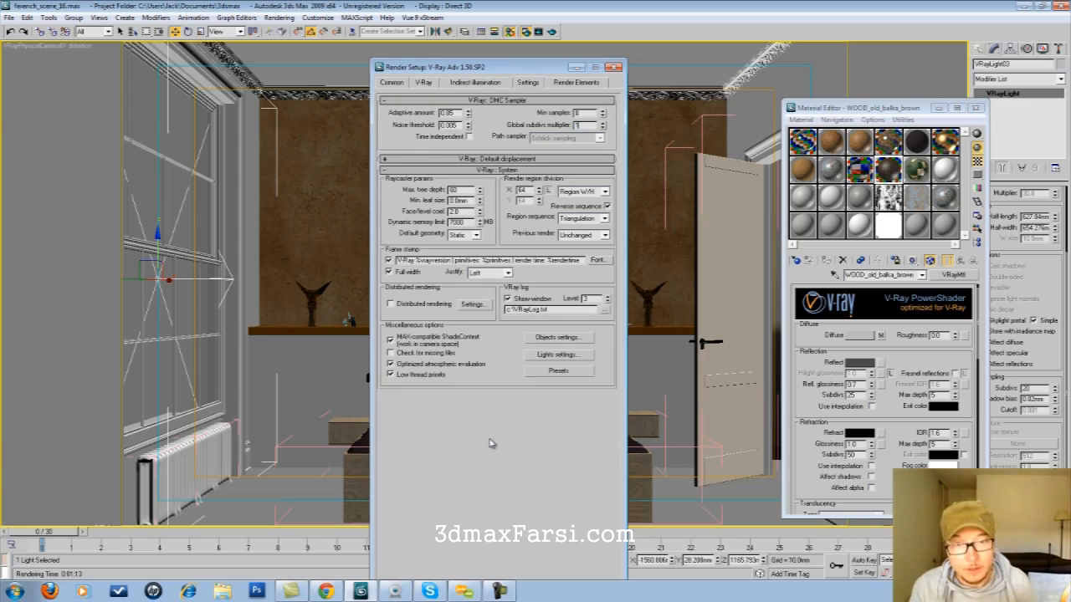
key("Tab")
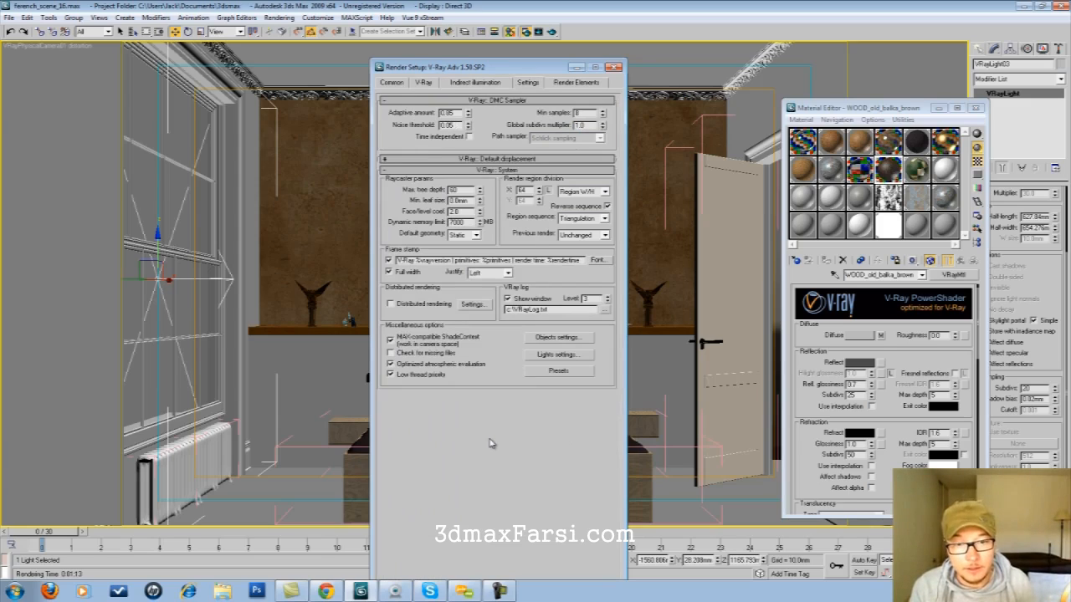
key("ctrl+shift+Tab")
key("ctrl+shift+Tab")
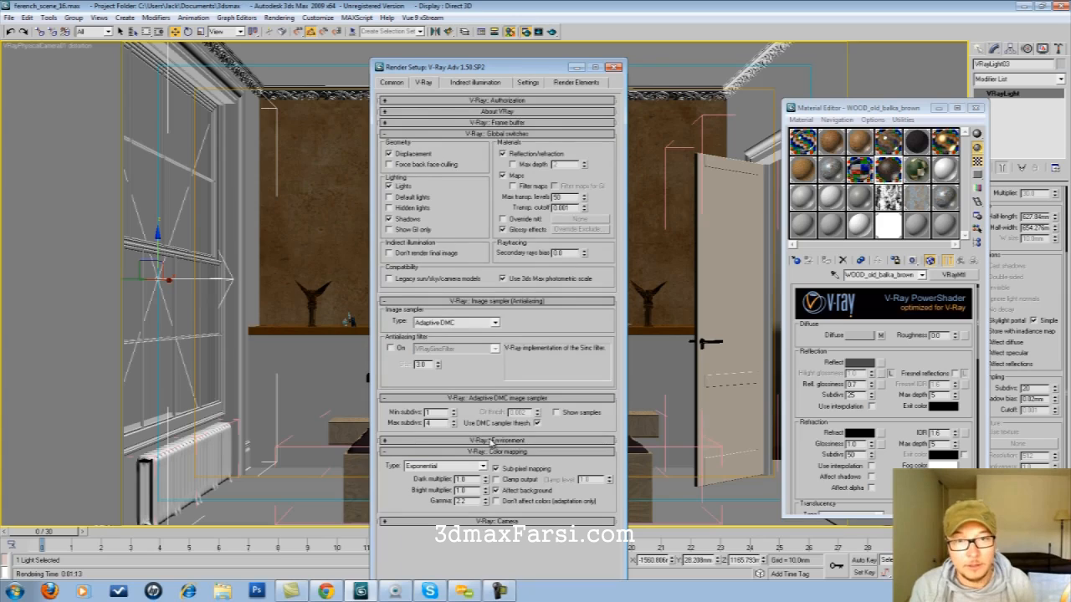
Set the irradiance map's min rate to -4 and max rate to -3 through a preset, return to Custom, and set color and normal thresholds to 0.25.
key("ctrl+Tab")
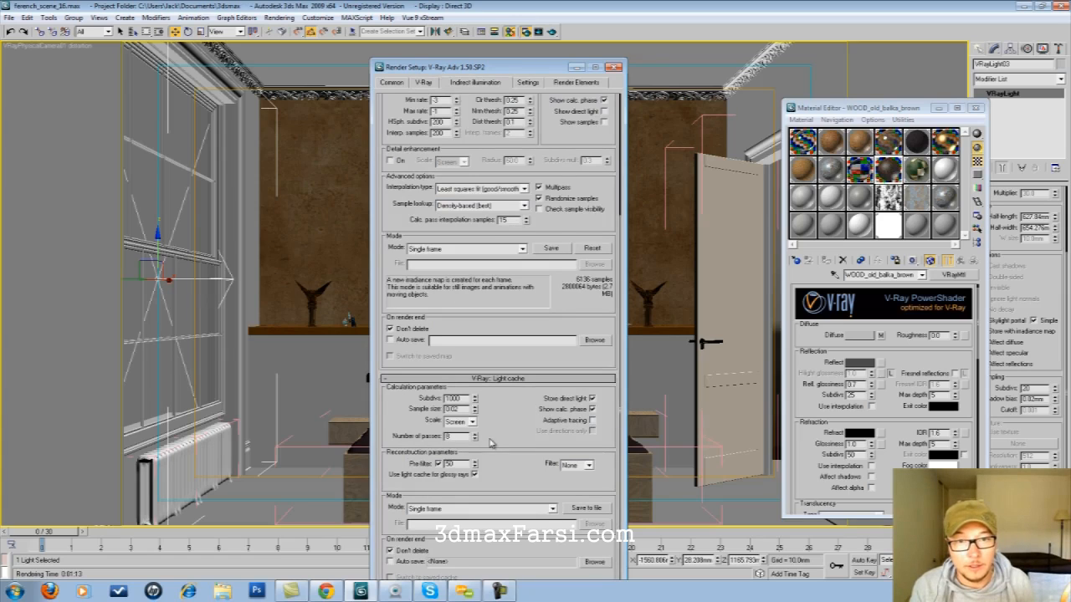
scroll(492, 444, "up", 2)
left_click(523, 151)
left_click(512, 160)
left_click(523, 152)
left_click(511, 160)
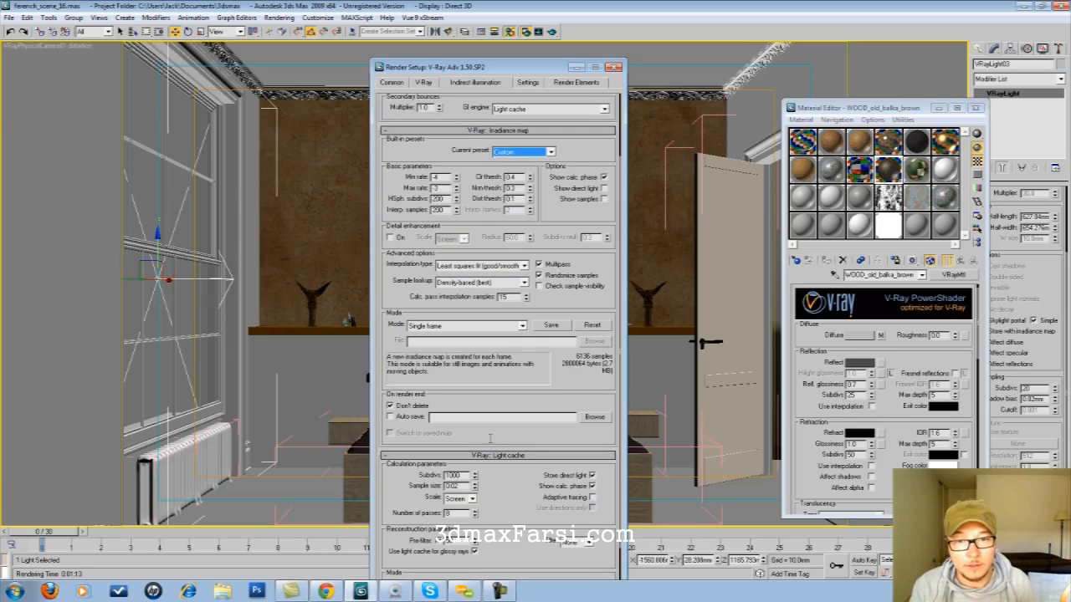
left_click_drag(516, 177, 510, 187)
type("2525")
Try 20 for the irradiance map's HSph. subdivs and interpolation samples, with 500 light cache subdivs.
left_click_drag(444, 200, 426, 199)
type("20")
key("Tab")
type("20")
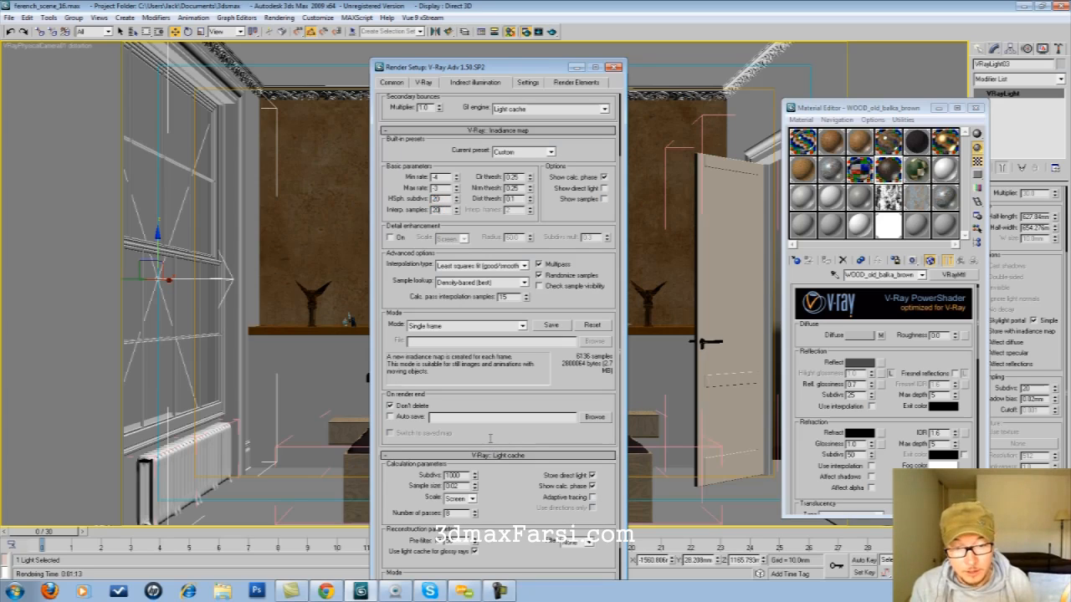
left_click_drag(453, 475, 445, 475)
type("5")
key("Return")
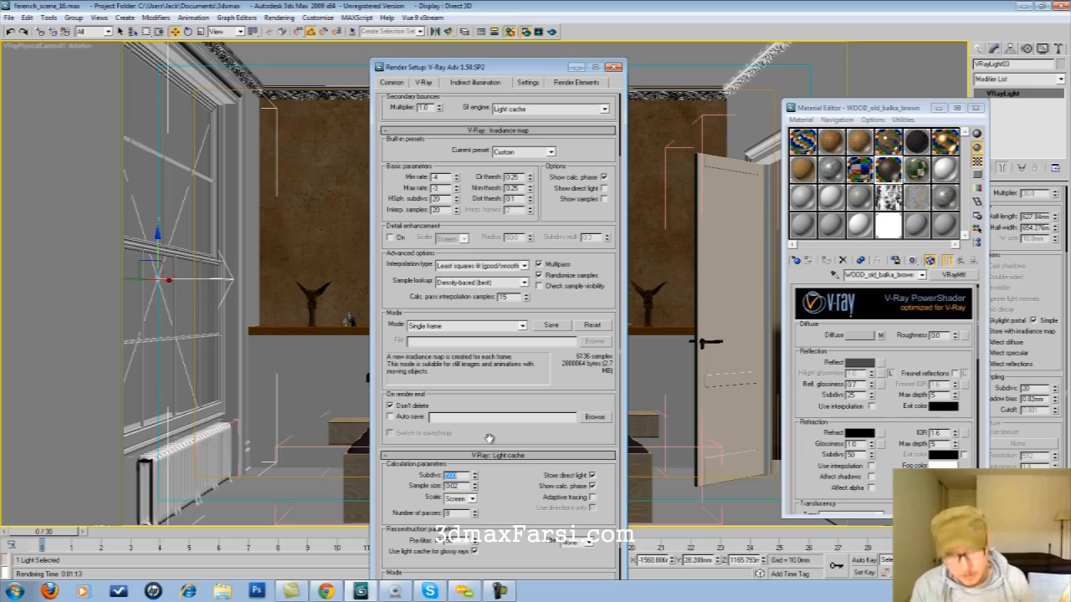
Set the light cache subdivs to 1000 and the irradiance map's HSph. subdivs and interpolation samples to 100 each.
type("1000")
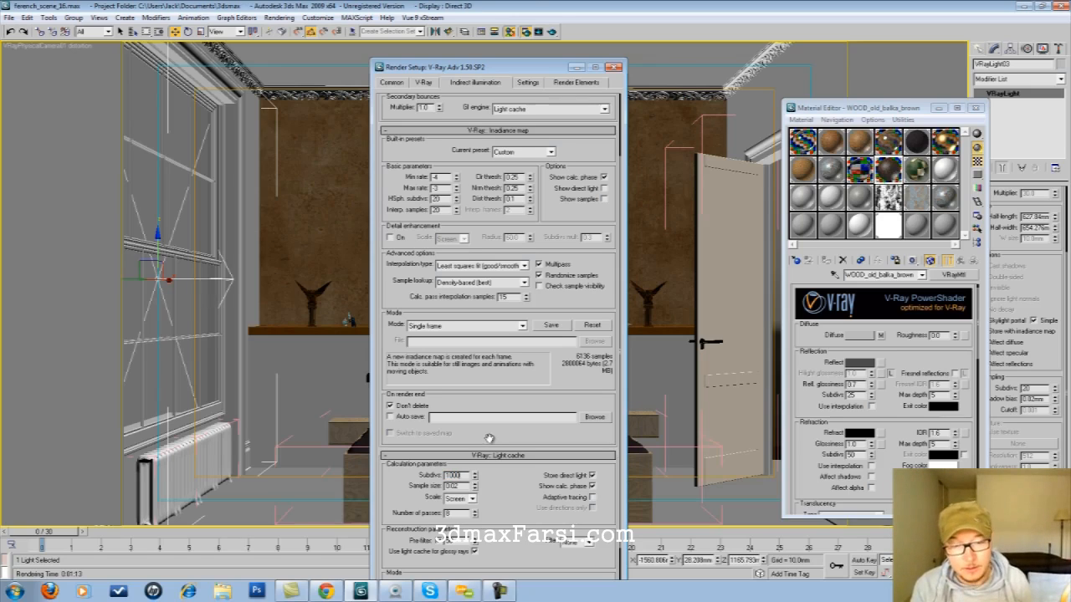
key("Tab")
type("100")
key("Tab")
type("100")
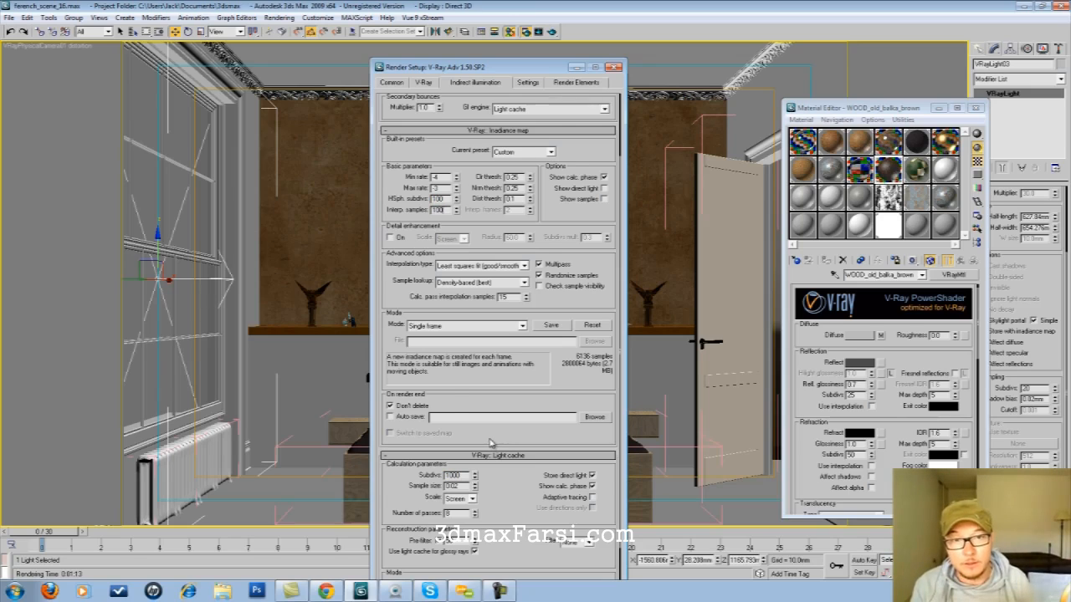
Enable the VRaySincFilter without the DMC sampler threshold, and set the DMC sampler's global subdivs multiplier to 2.0 and noise threshold to 0.005.
key("ctrl+shift+Tab")
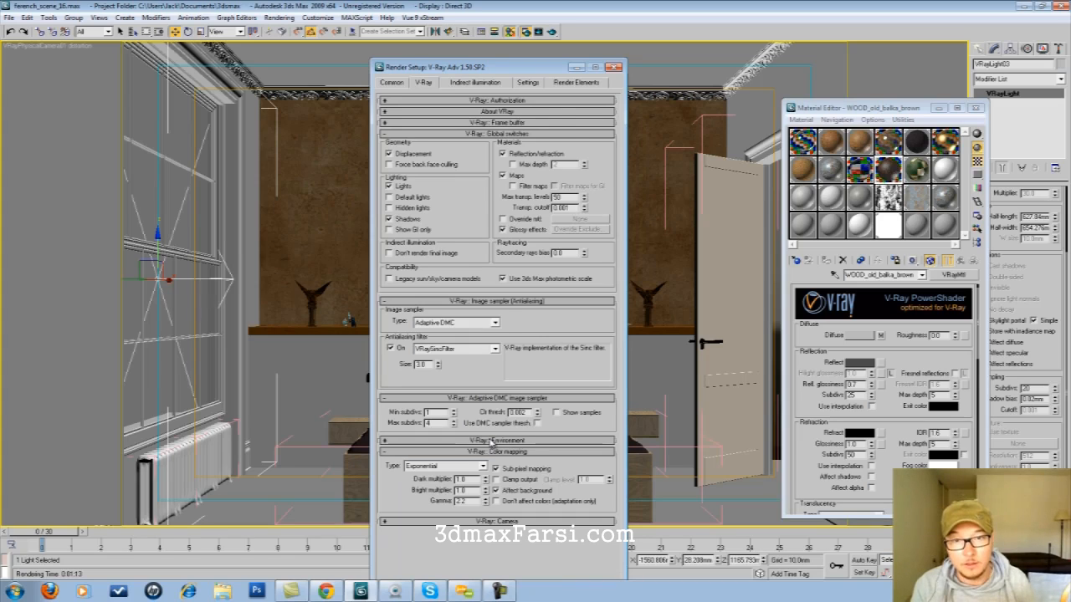
key("ctrl+Tab")
key("ctrl+Tab")
type("2")
key("Return")
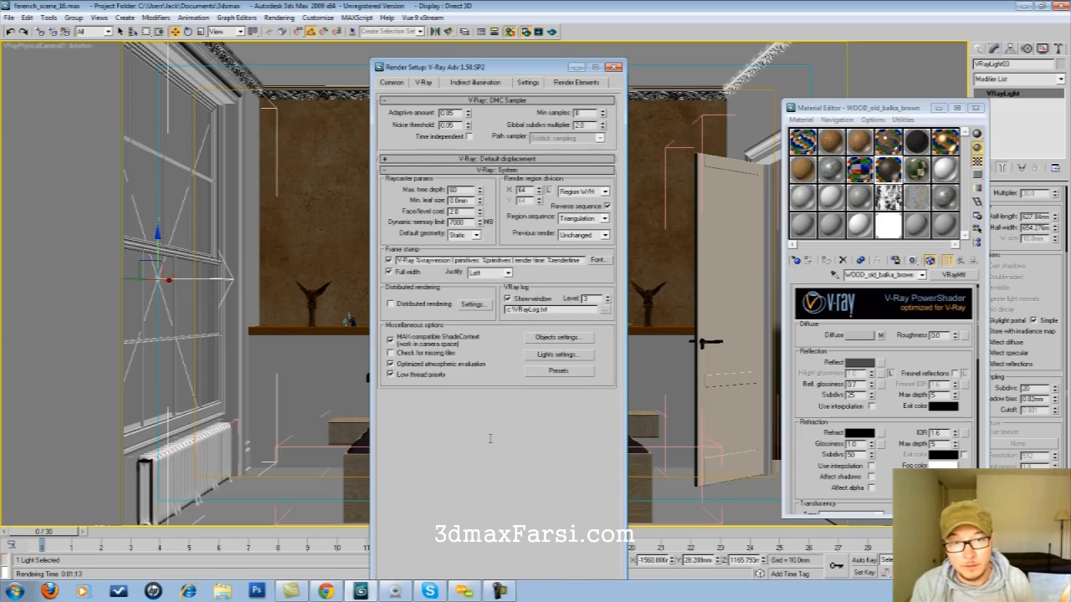
type("0")
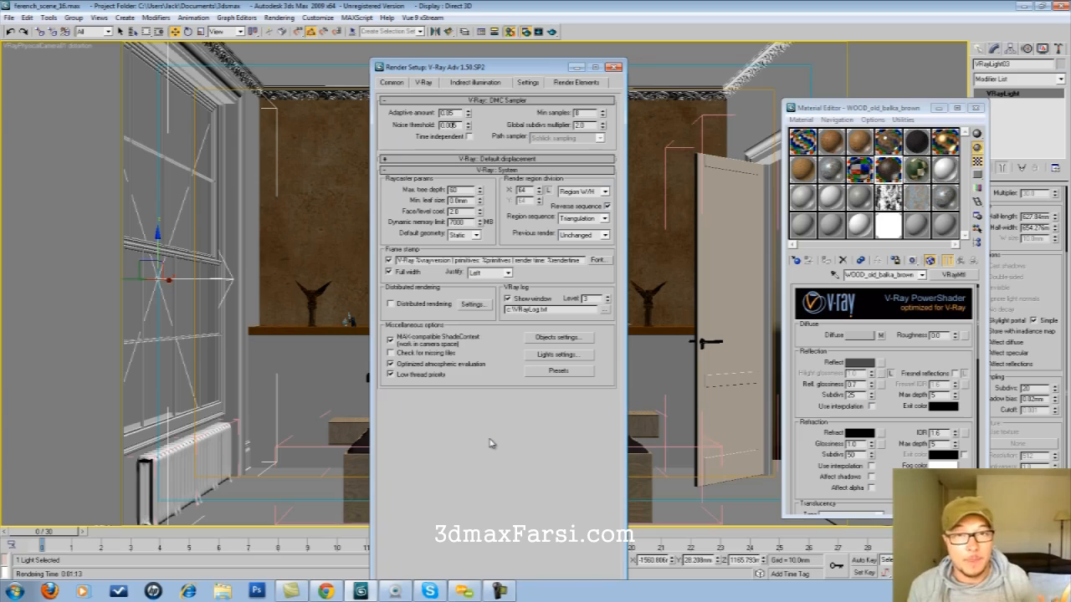
Save the current render settings as a render preset file named High_prod.
key("F10")
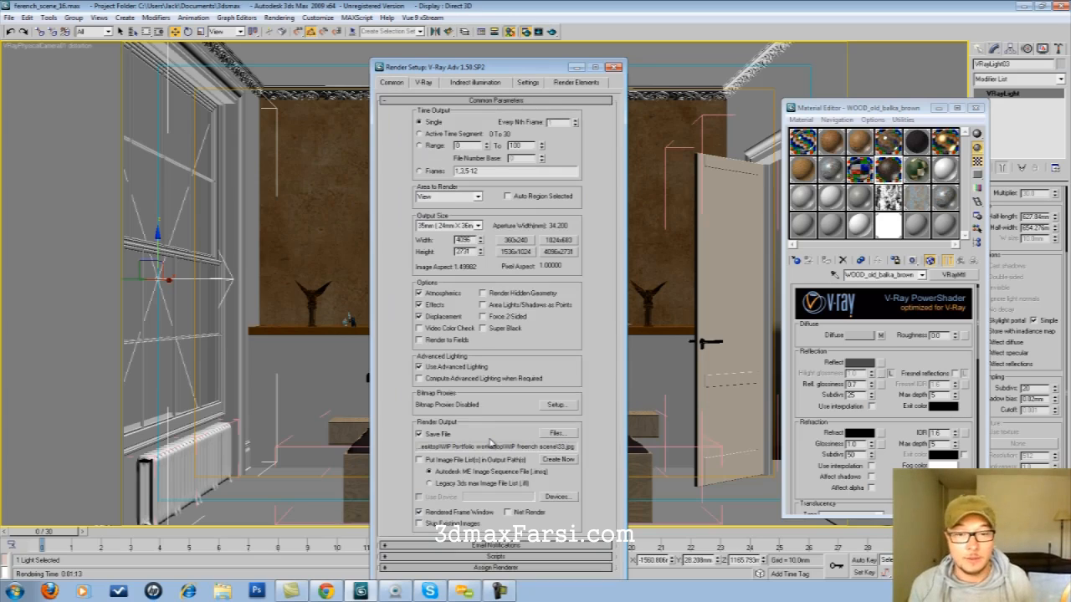
scroll(492, 442, "down", 2)
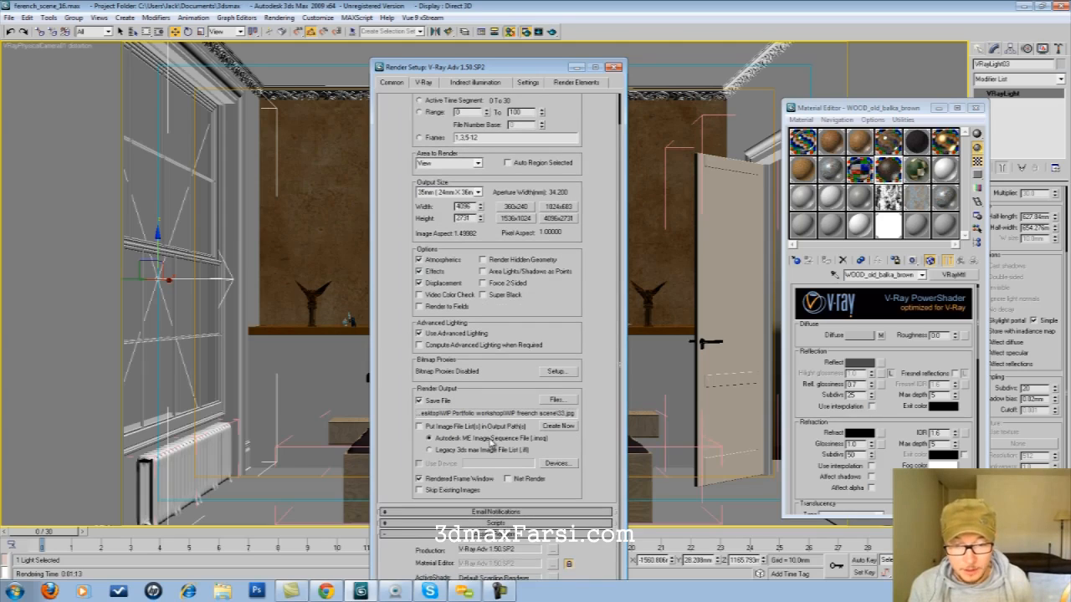
scroll(490, 438, "down", 3)
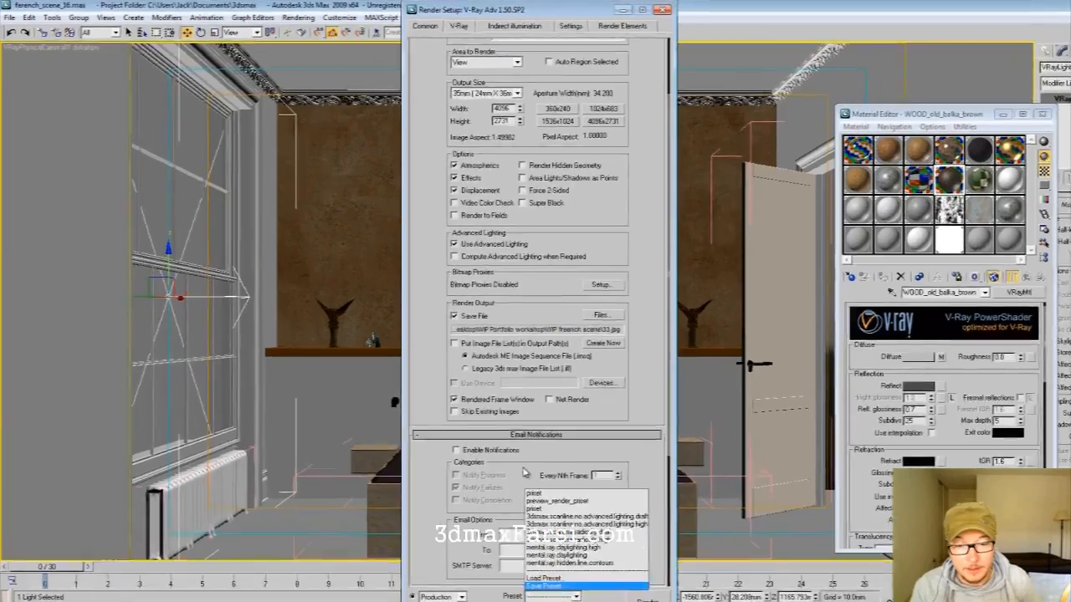
left_click(508, 550)
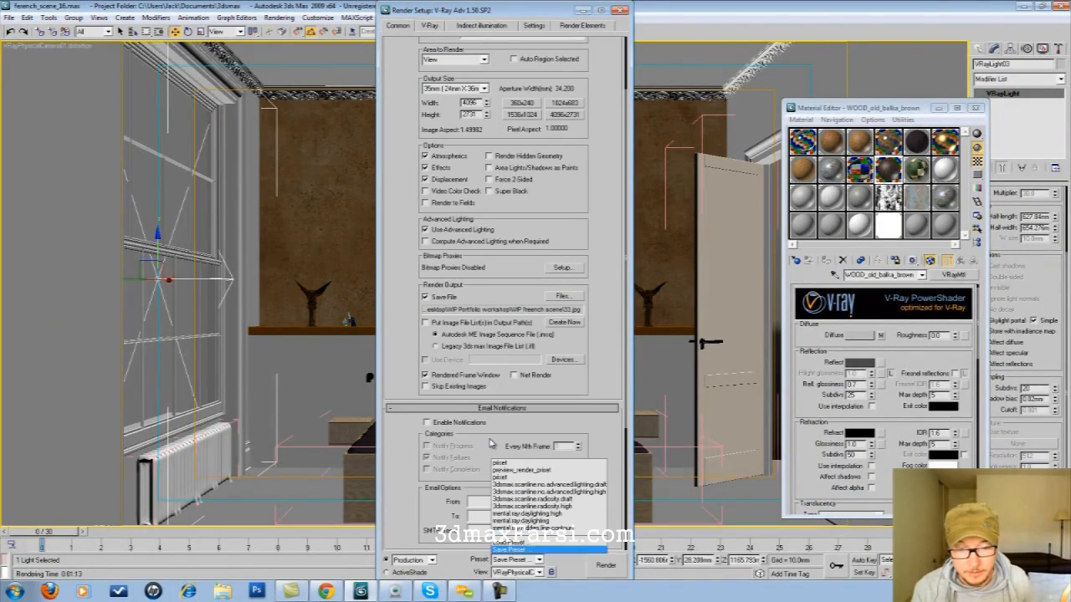
key("Return")
type("High_")
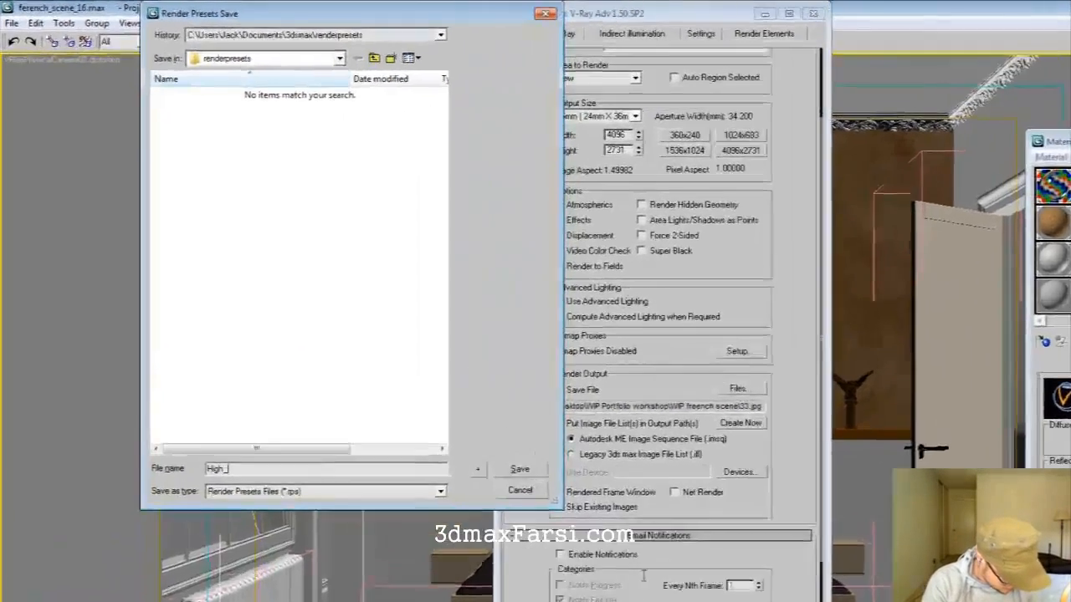
type("prod")
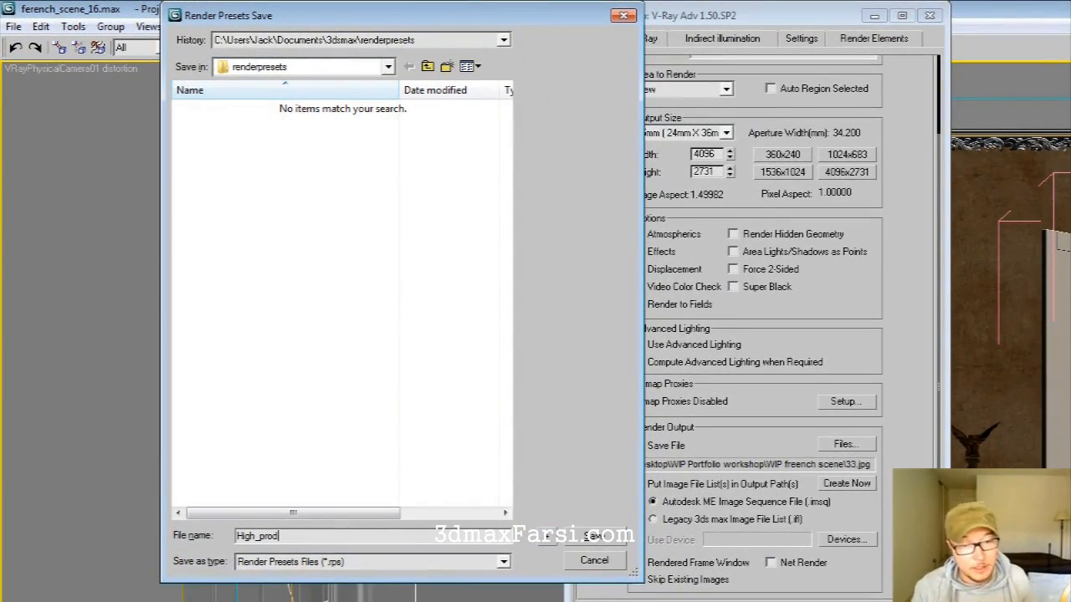
left_click(592, 536)
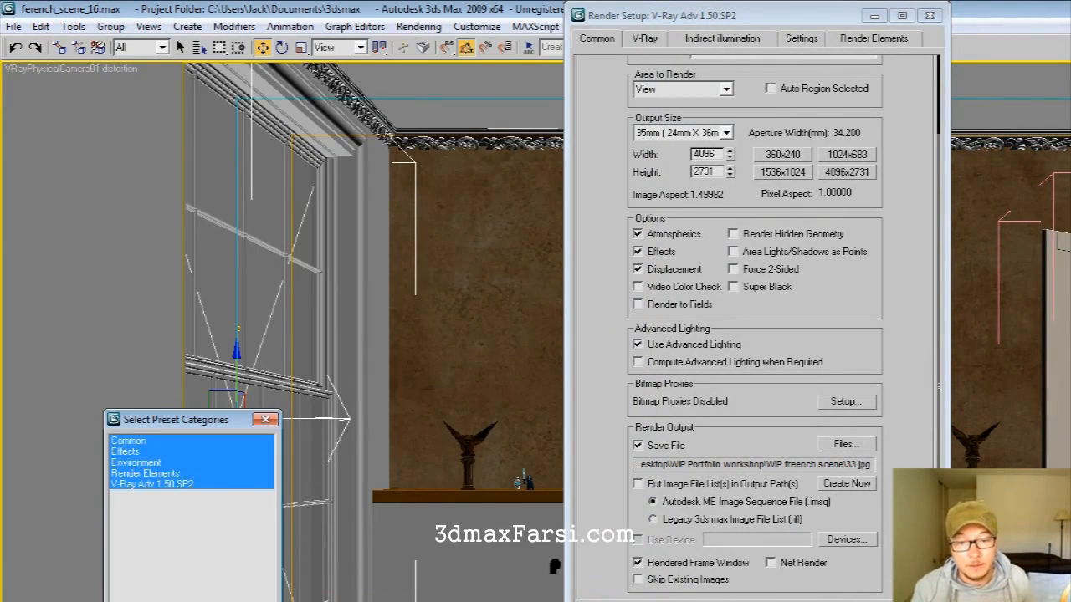
Include all categories in the preset (Common, Effects, Environment, Render Elements and V-Ray Adv 1.50.SP2) and save it.
left_click_drag(175, 419, 736, 214)
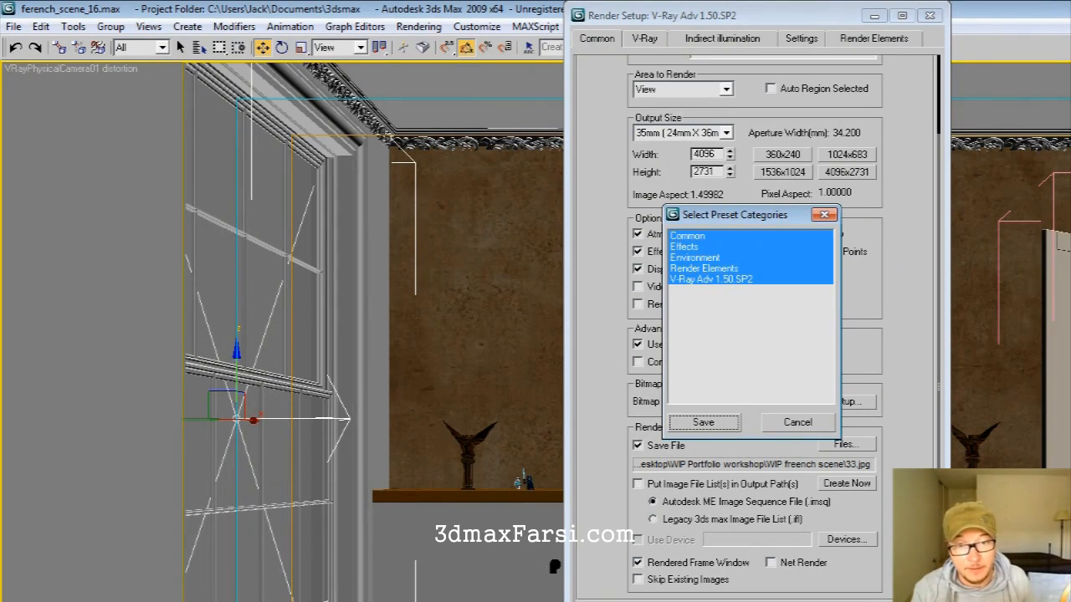
left_click(703, 268)
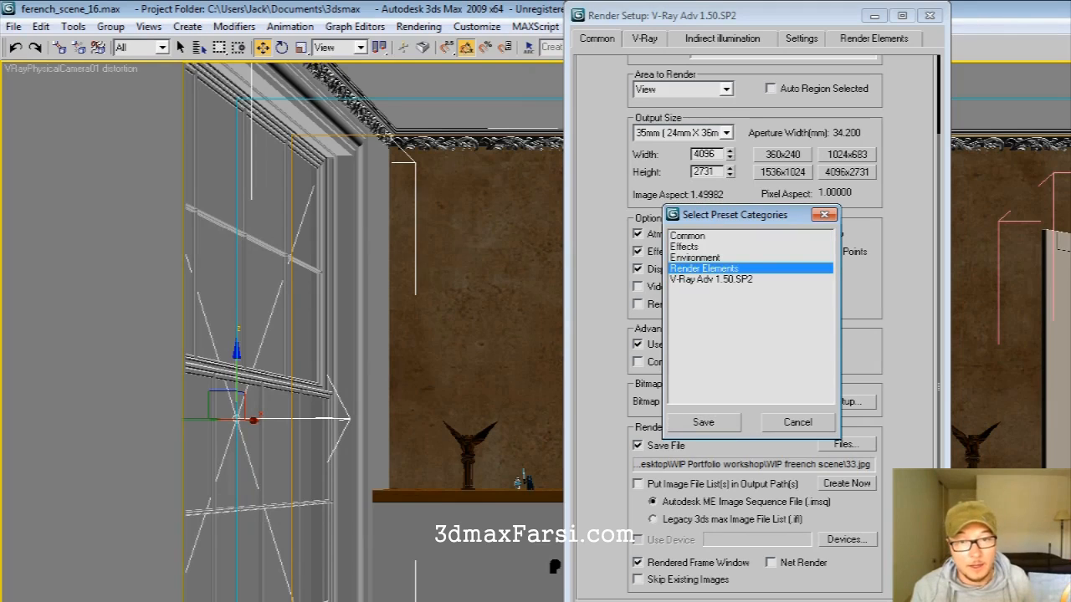
left_click(711, 279)
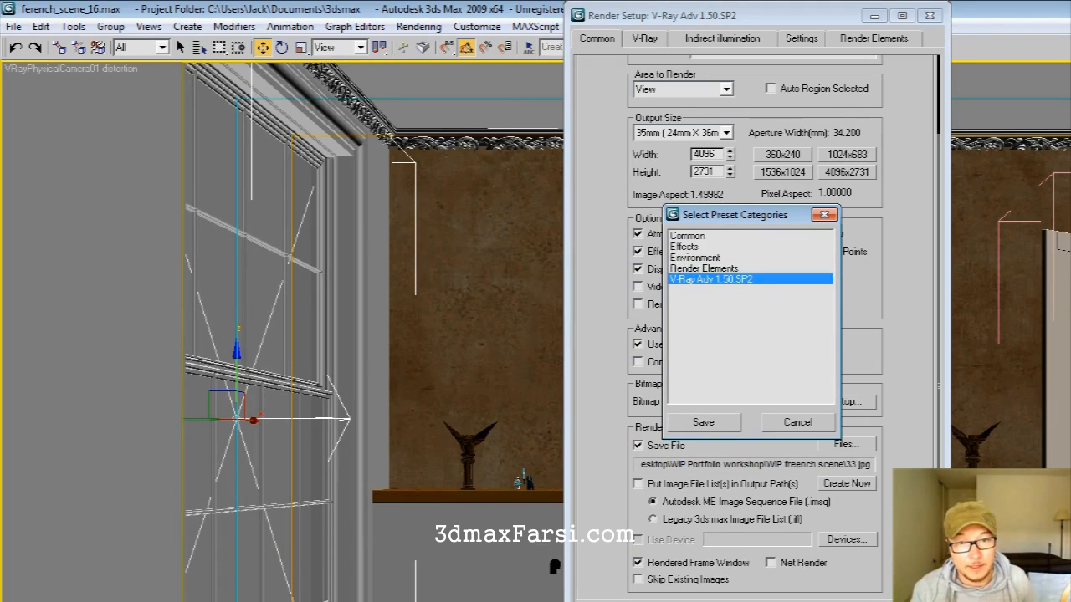
left_click(687, 236)
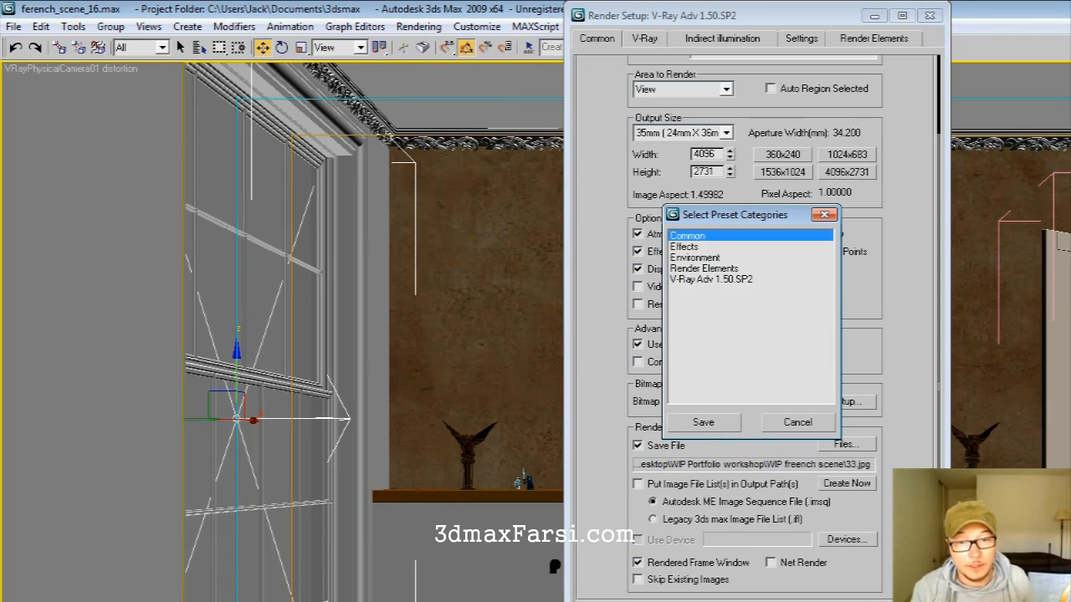
left_click(711, 279, "ctrl")
left_click(703, 269, "ctrl")
left_click(695, 258, "ctrl")
left_click(688, 236, "ctrl")
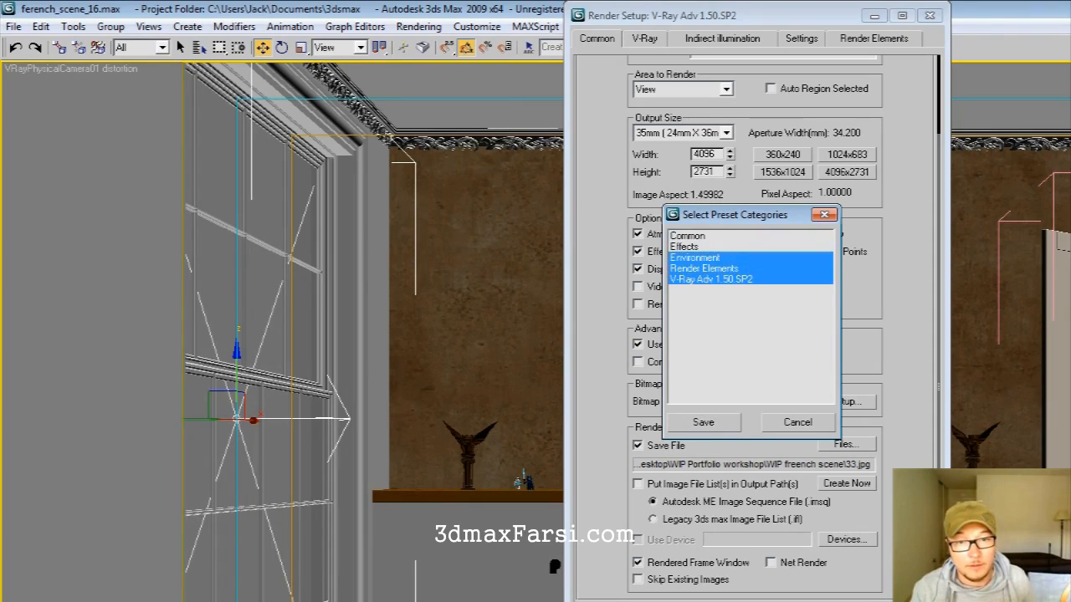
left_click(684, 247, "ctrl")
left_click(688, 236, "ctrl")
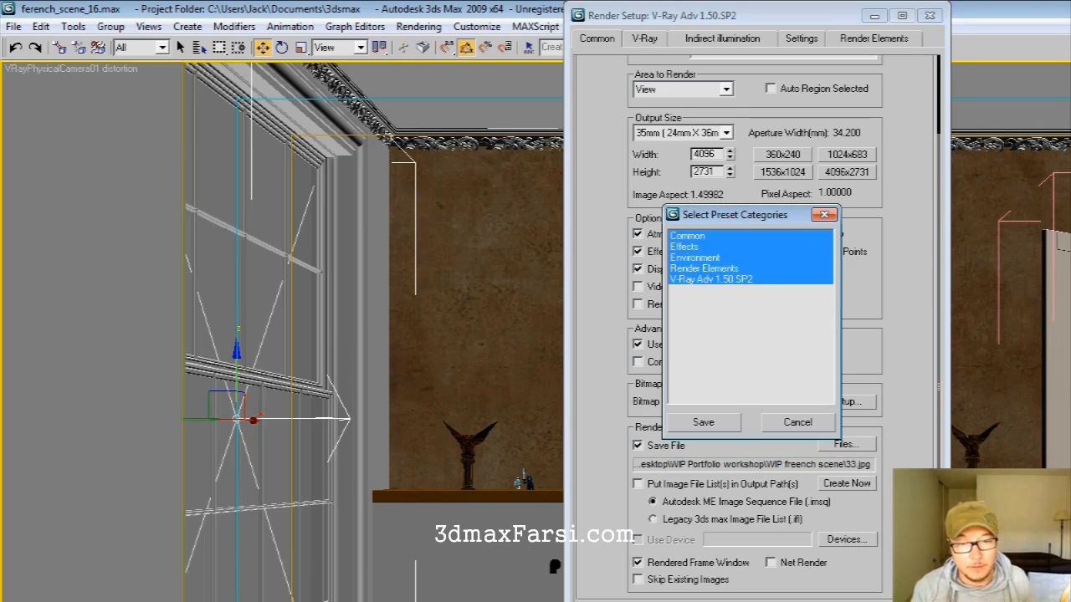
key("Return")
Set the DMC sampler's global subdivs multiplier to 1.0 and noise threshold to 0.05, without loading a preset.
scroll(754, 335, "down", 4)
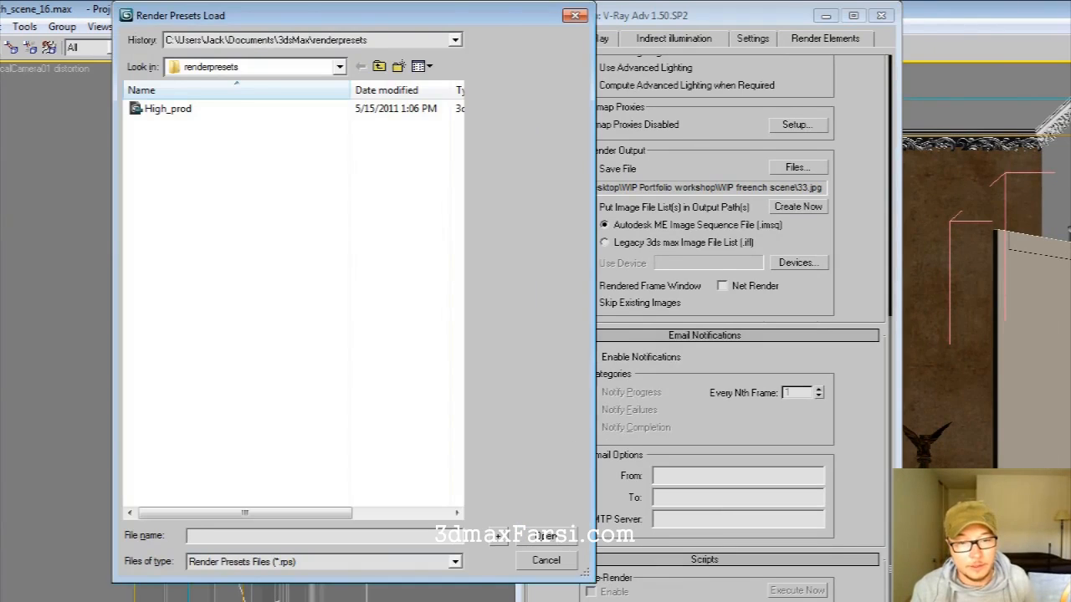
key("Escape")
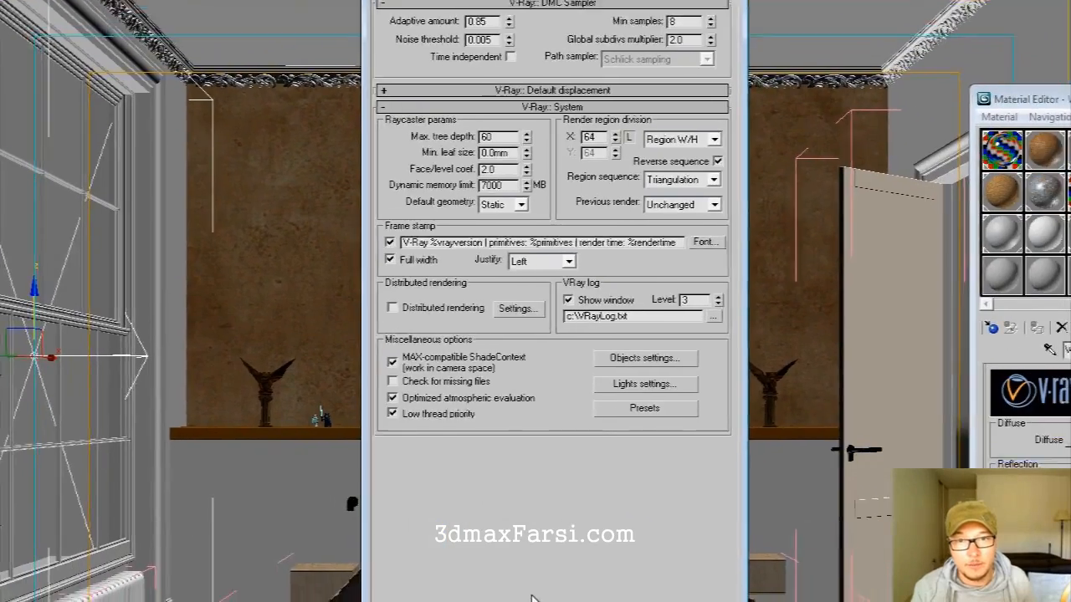
type("1")
key("Tab")
key("BackSpace")
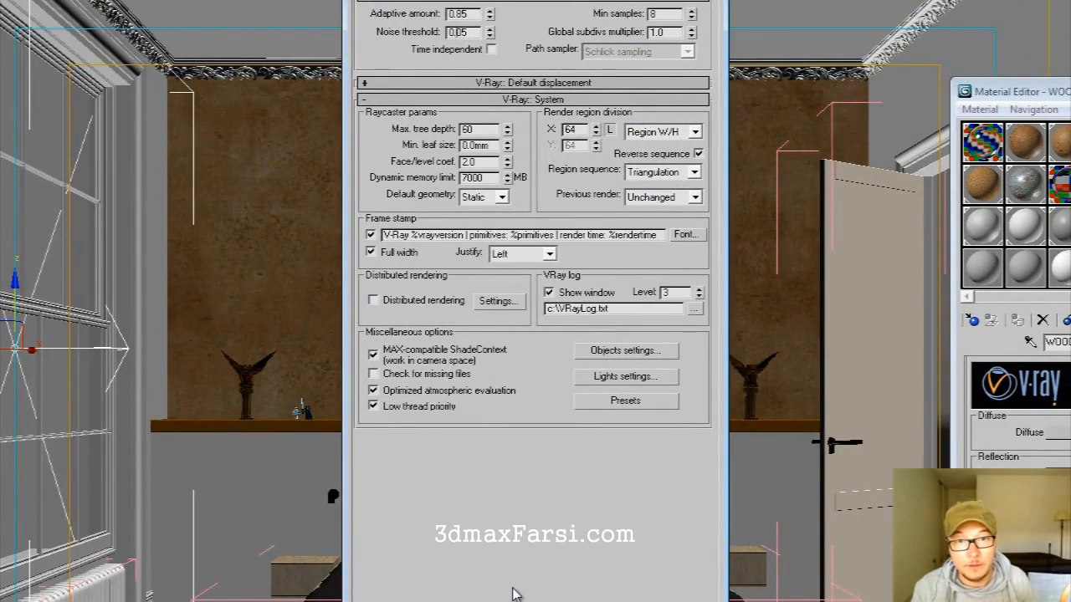
Set the irradiance map's HSph. subdivs and interpolation samples to 20 each.
key("Tab")
type("20")
key("Tab")
type("20")
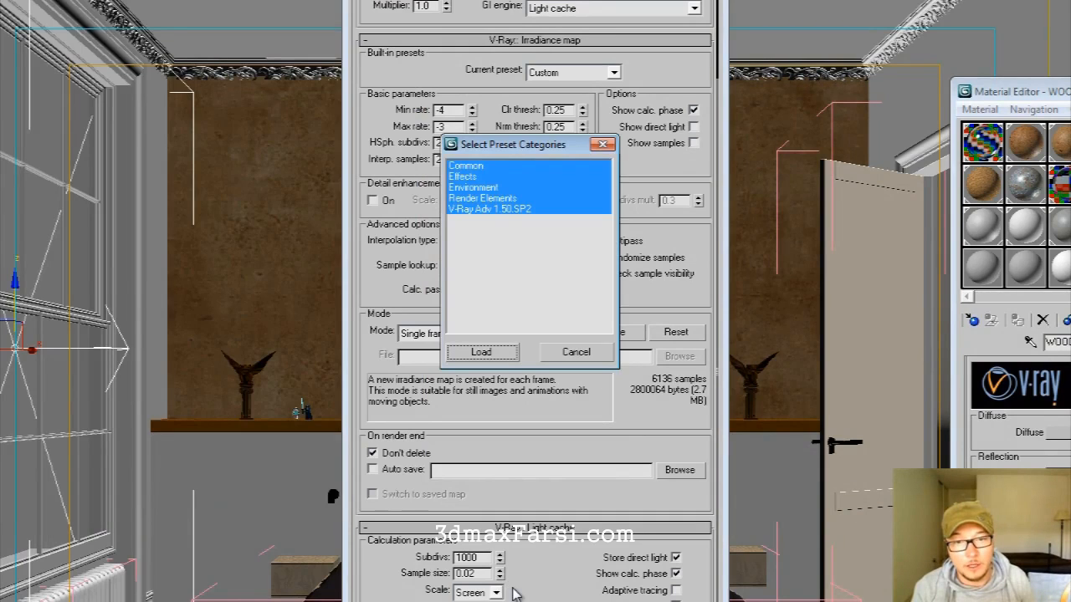
Try to load the High_prod render preset with all of its categories selected.
key("Return")
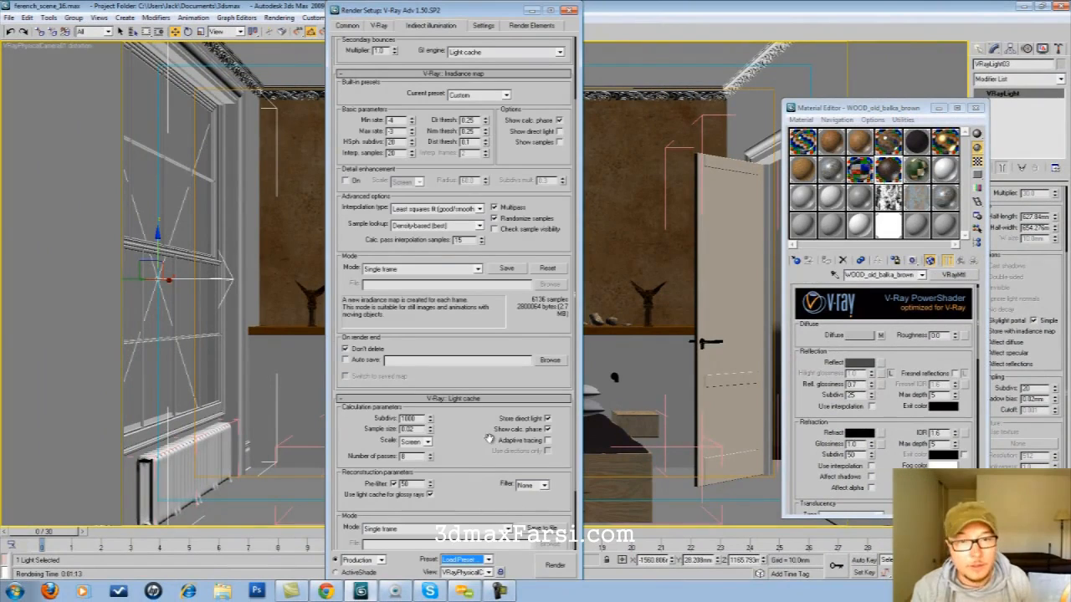
key("alt+Down")
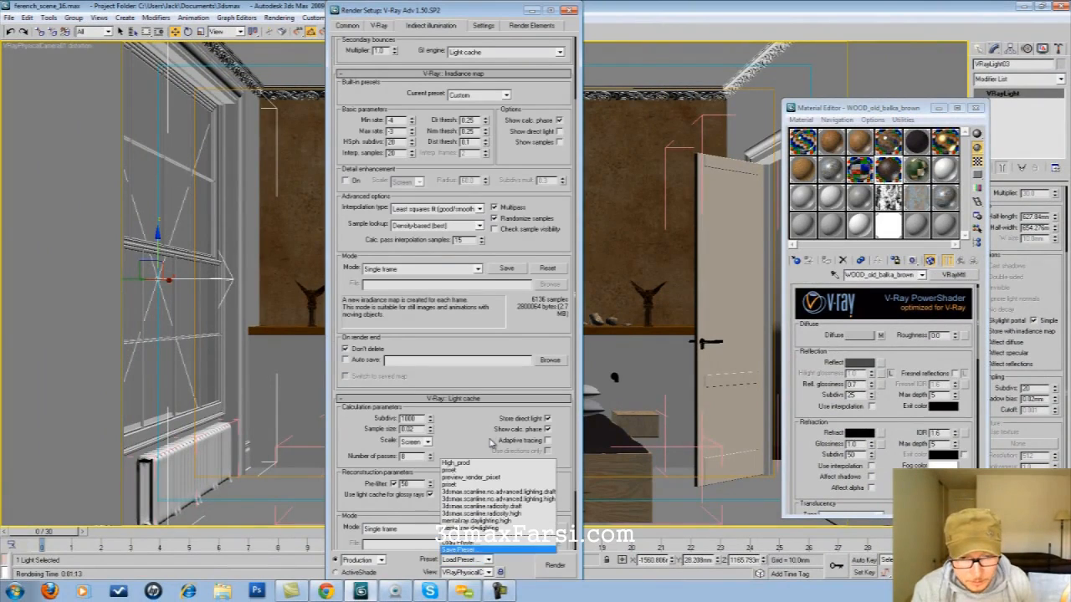
key("Return")
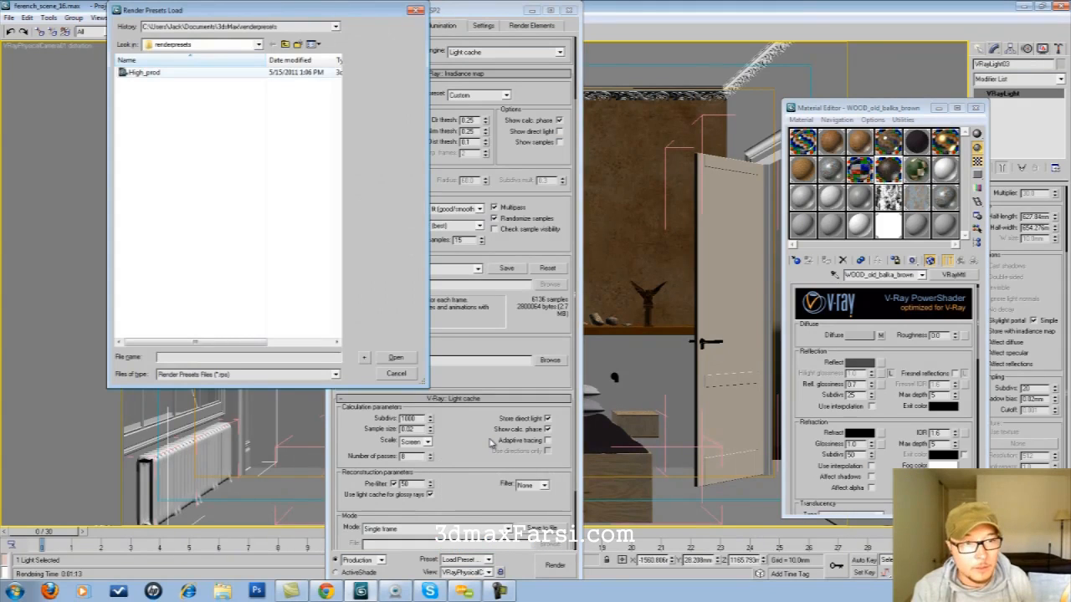
key("Return")
key("Return")
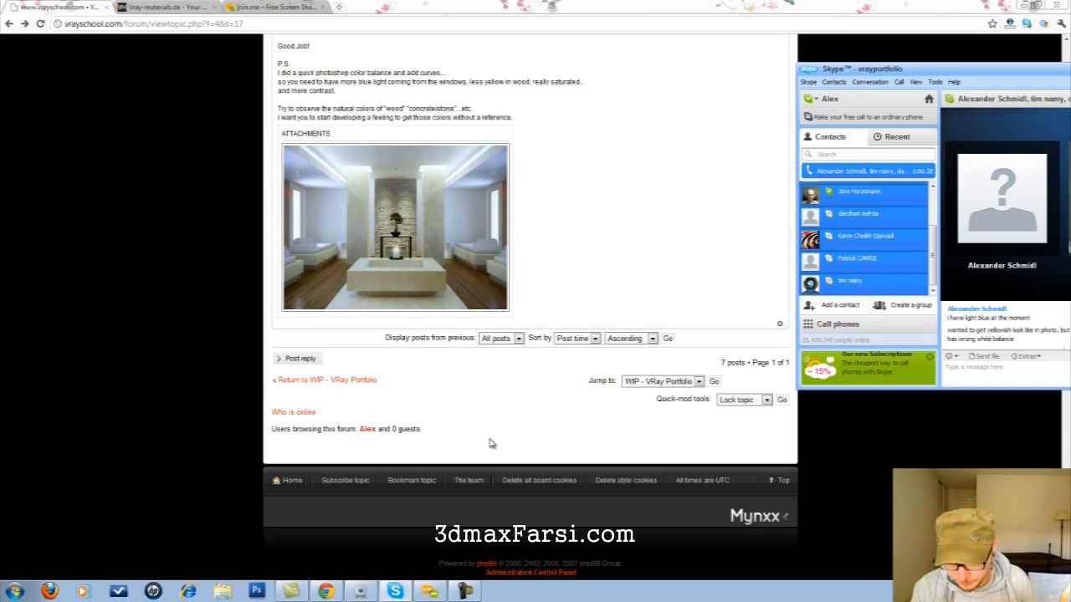
Launch Autodesk 3ds Max 2009 64-bit again.
key("super")
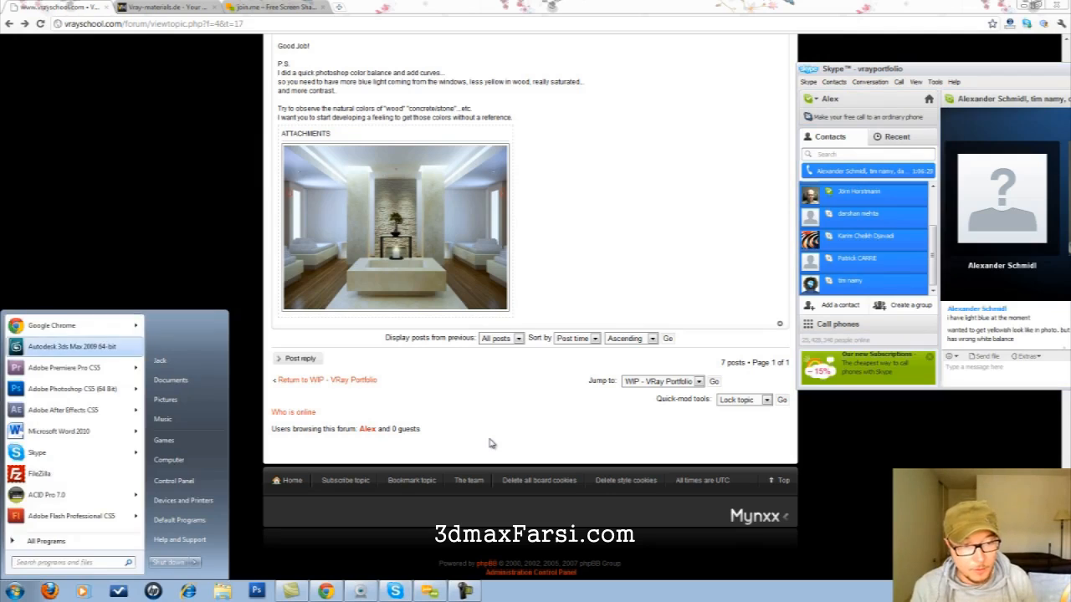
key("Return")
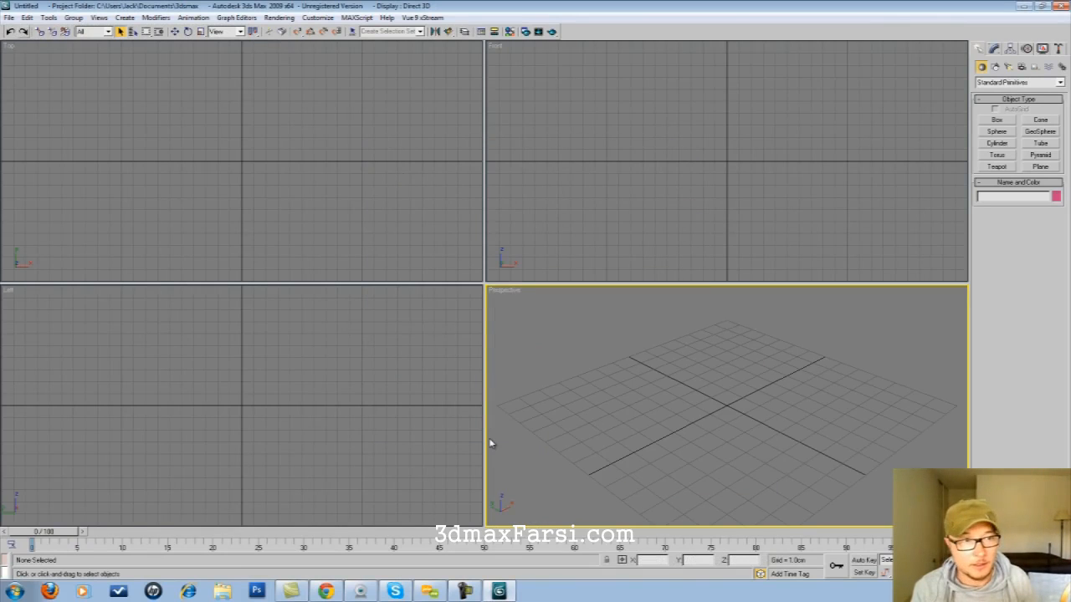
Open the recent scene ferench_scene_16.max and continue past its missing external files.
key("alt+f")
key("Right")
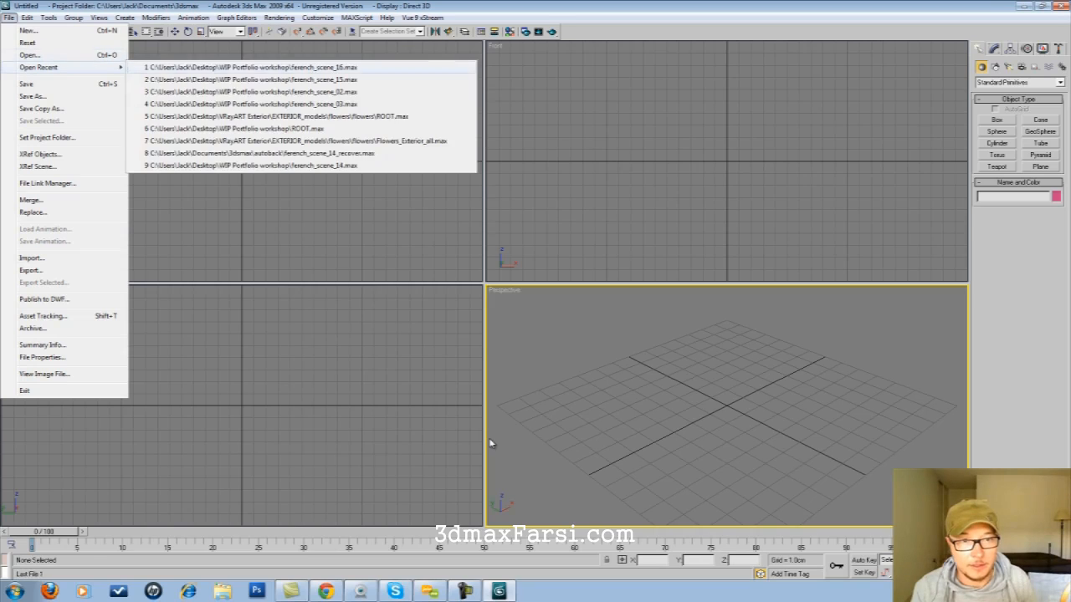
key("Return")
key("n")
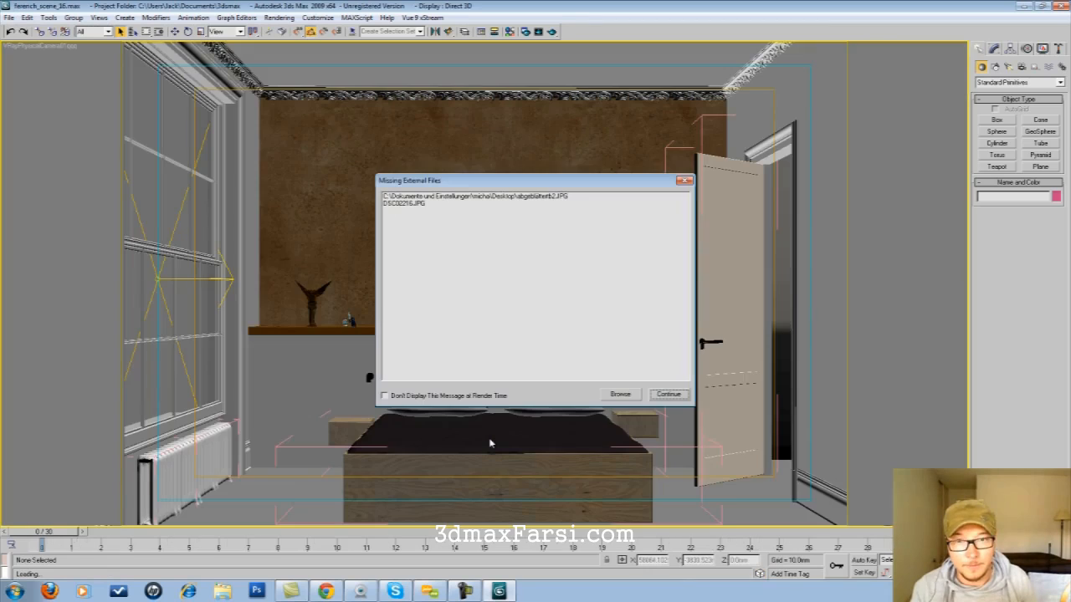
key("Return")
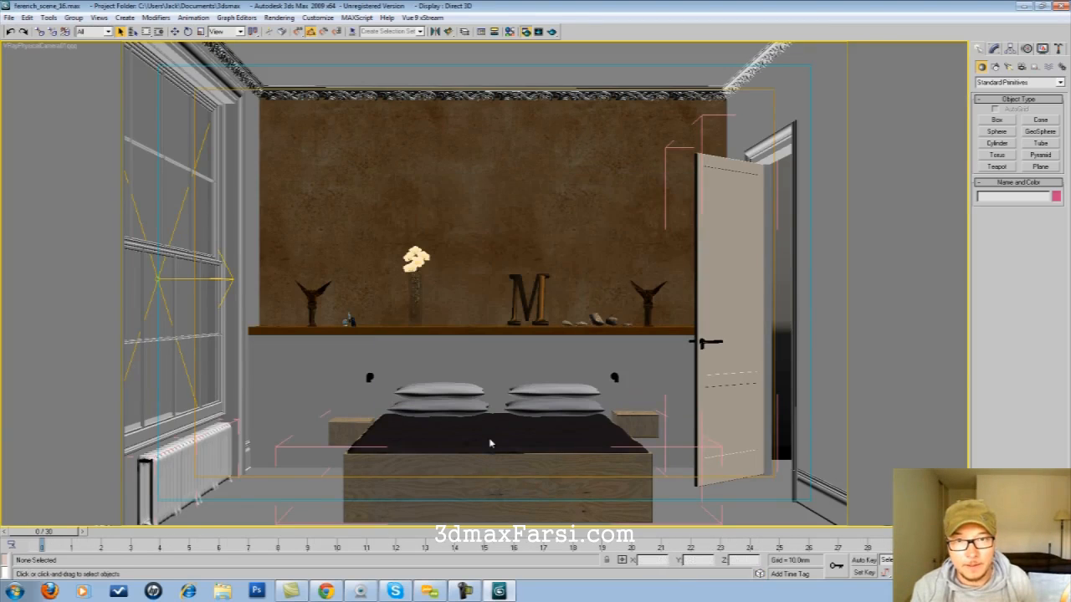
Load the High_prod render preset from the renderpresets folder into the scene's render setup.
key("F10")
left_click(171, 560)
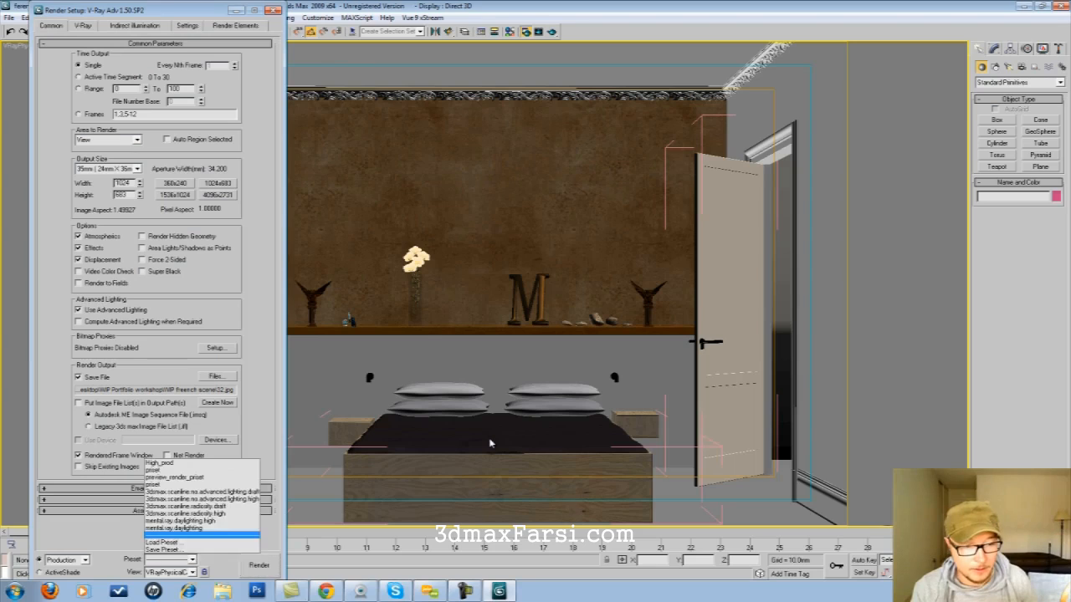
left_click(201, 542)
key("Down")
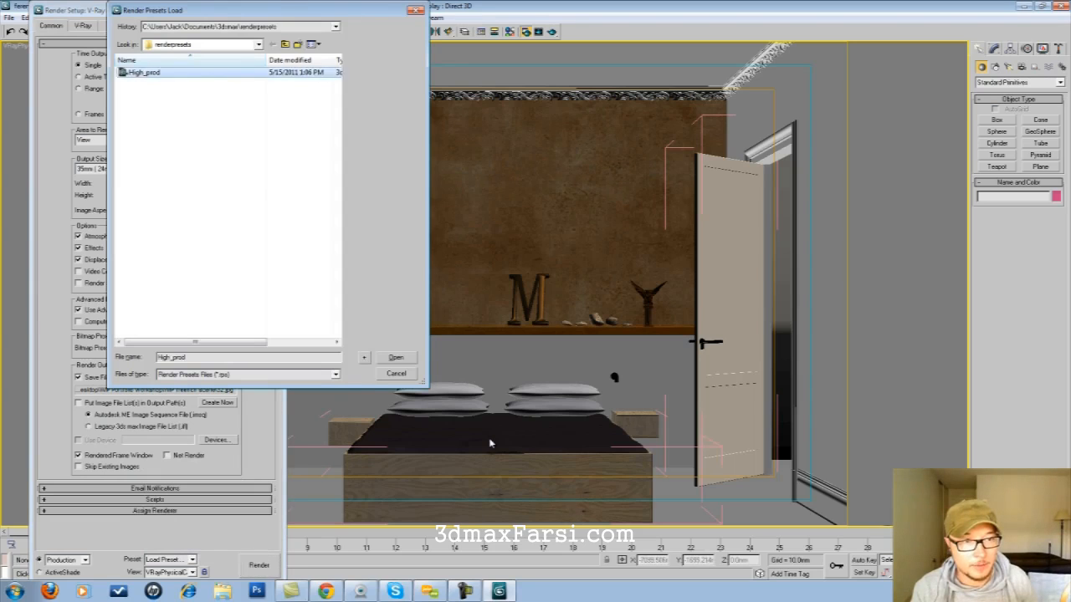
key("Return")
key("Return")
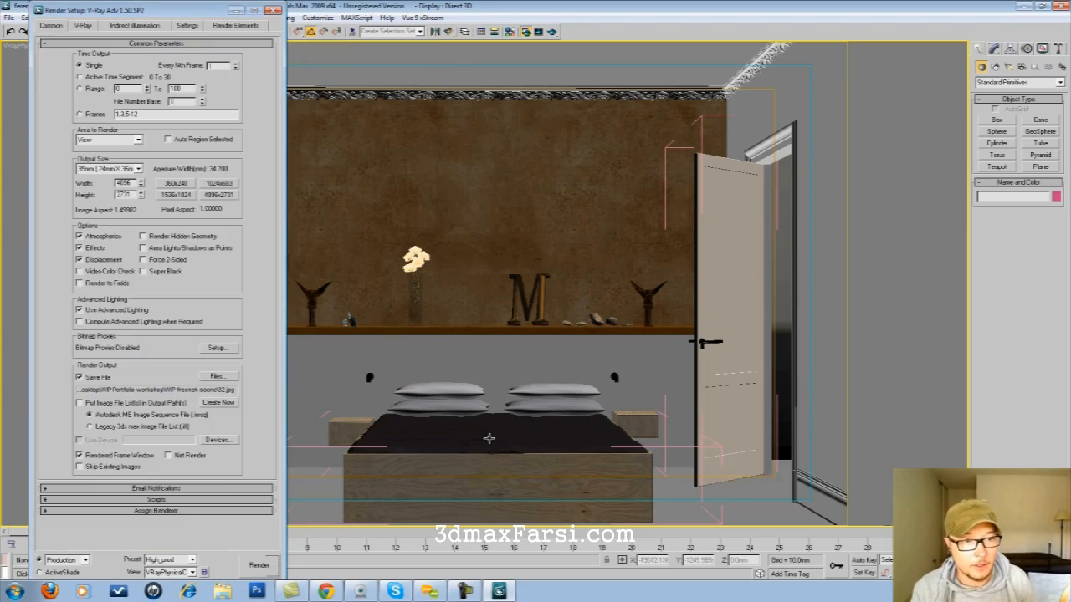